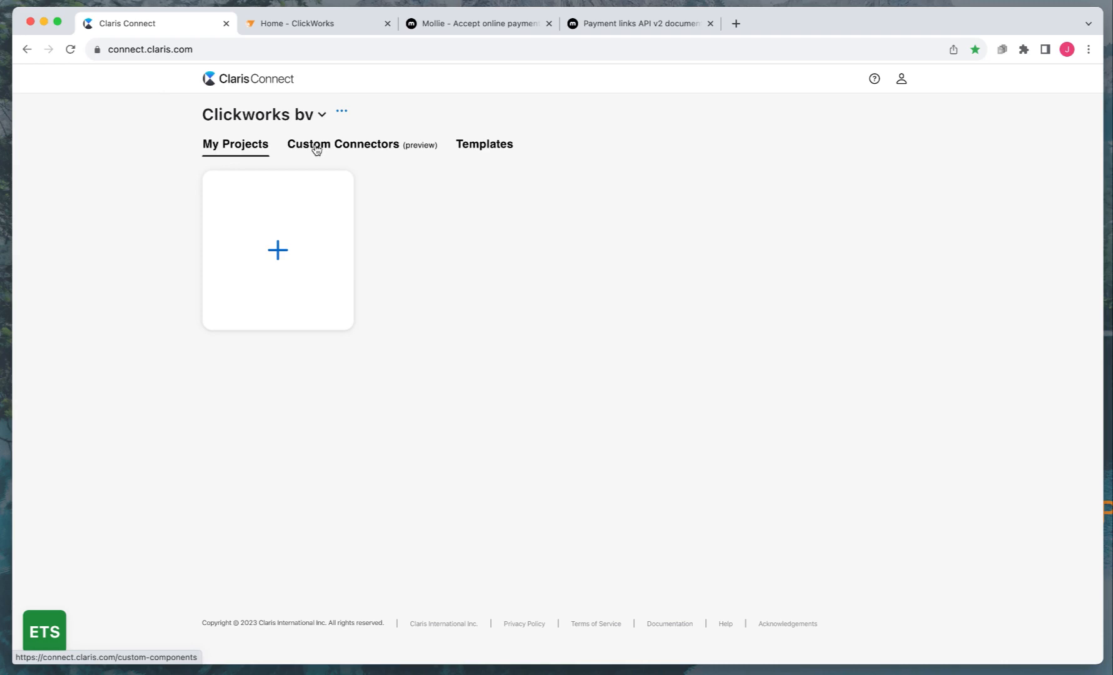
# Show the organisation's Custom Connectors (preview) list from the Claris Connect home page
pyautogui.click(316, 148)
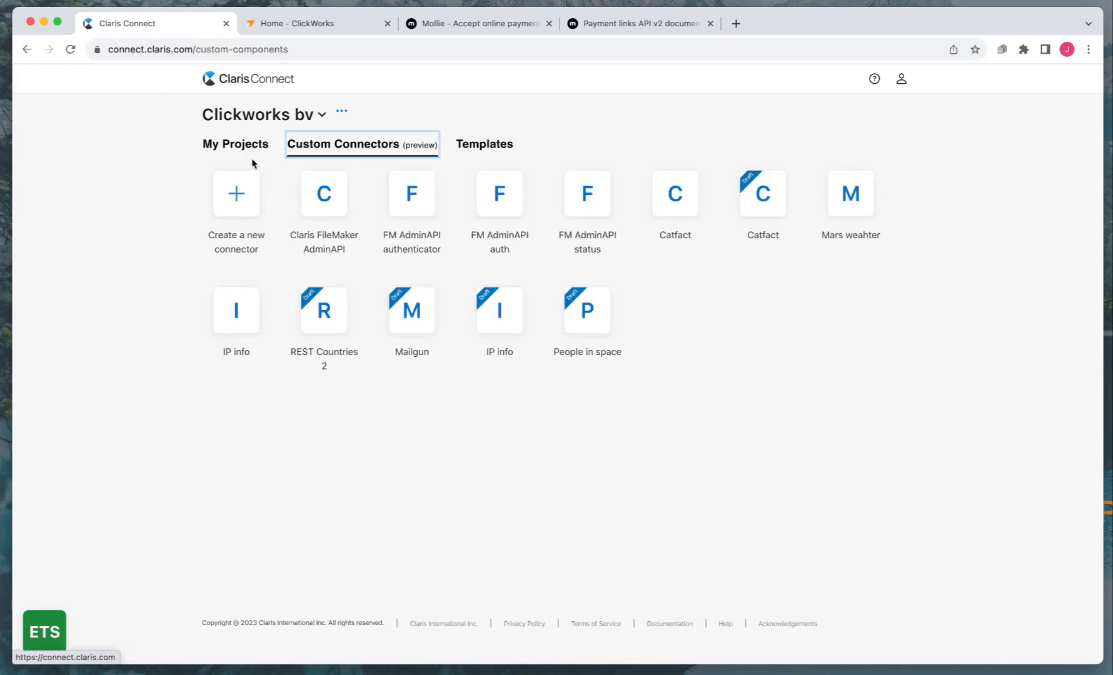
# Create a new custom connector and replace its template with the 459-line Mollie payments JSON
pyautogui.click(237, 199)
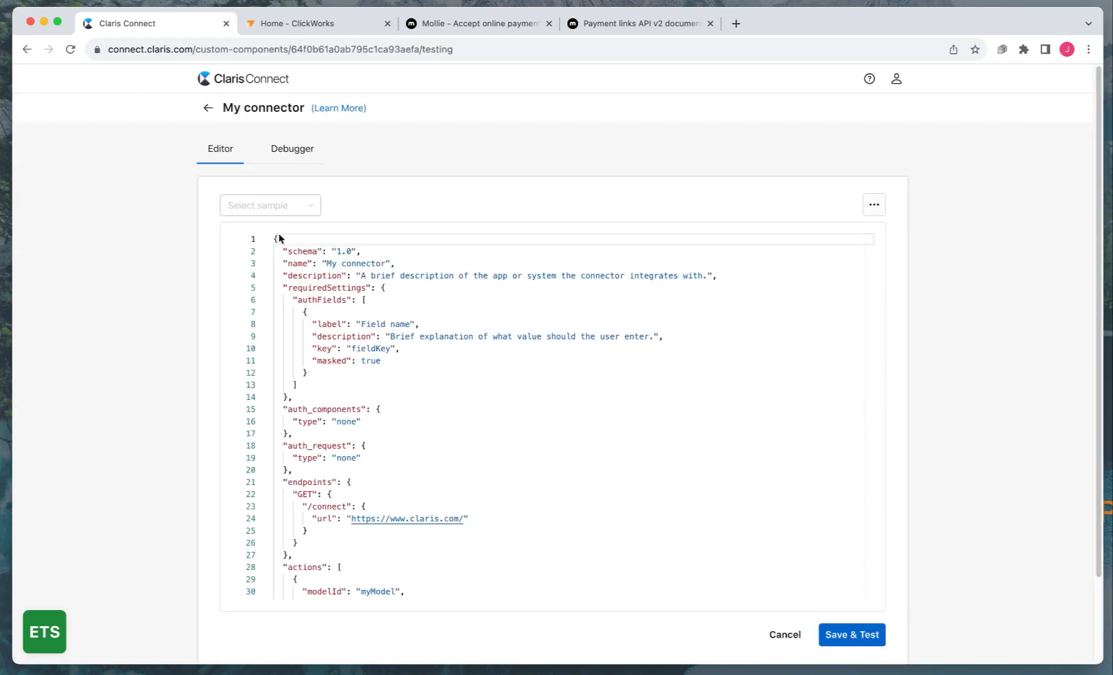
pyautogui.click(324, 320)
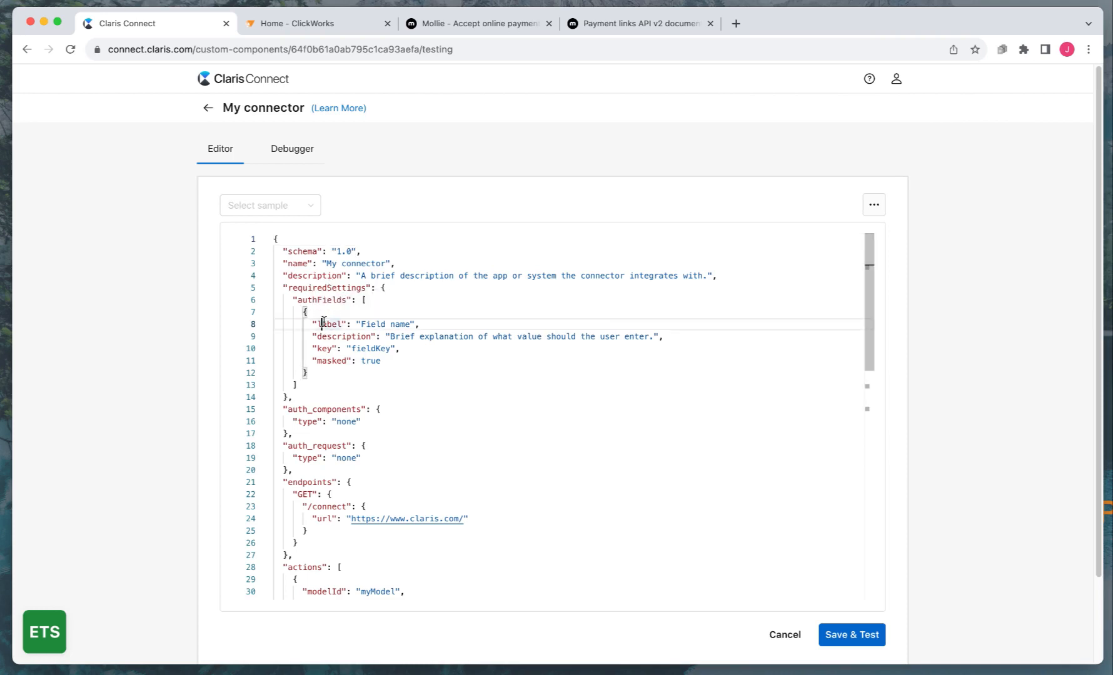
pyautogui.click(331, 394)
pyautogui.scroll(-5, 331, 394)
pyautogui.scroll(5, 331, 394)
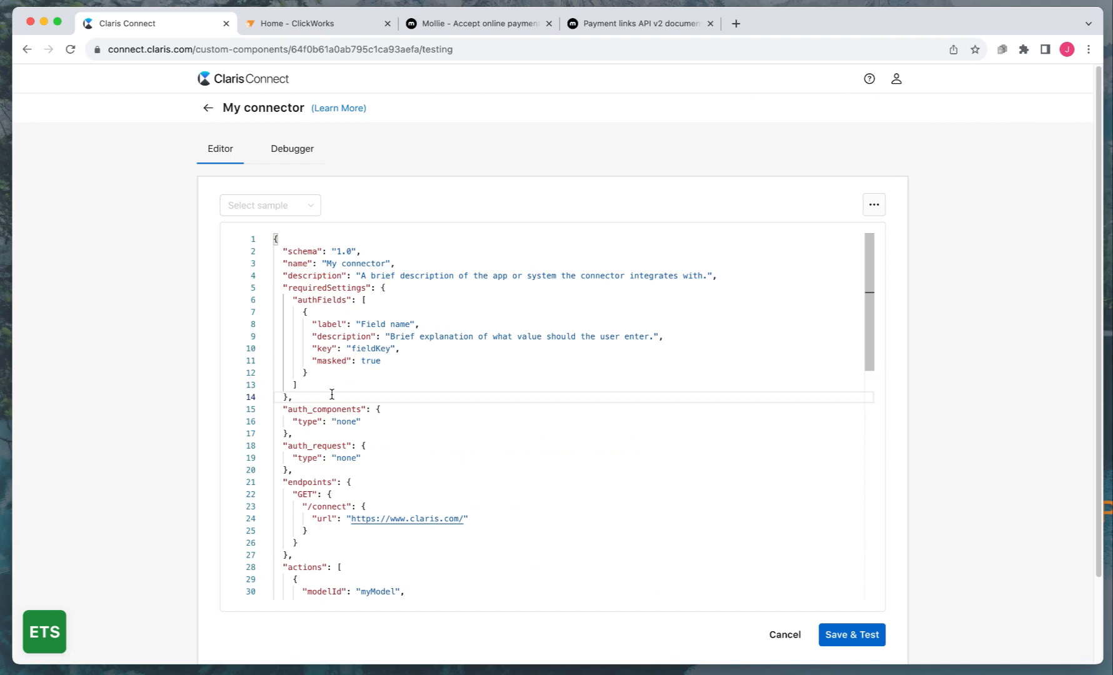
pyautogui.press('super+a')
pyautogui.press('BackSpace')
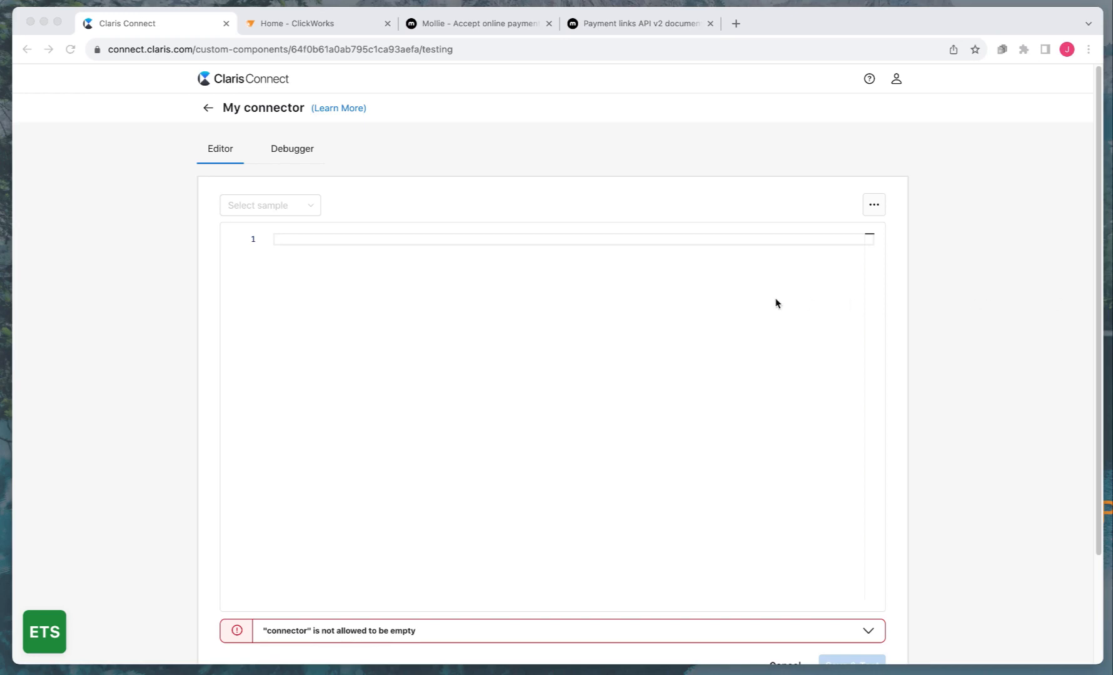
pyautogui.click(483, 306)
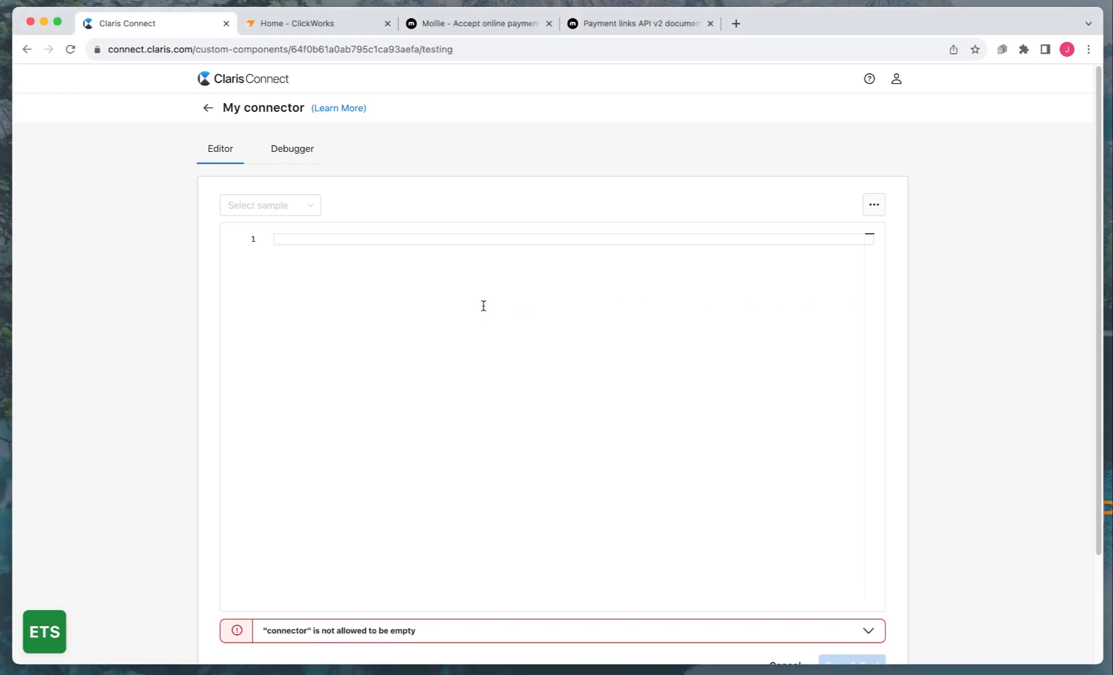
pyautogui.press('super+v')
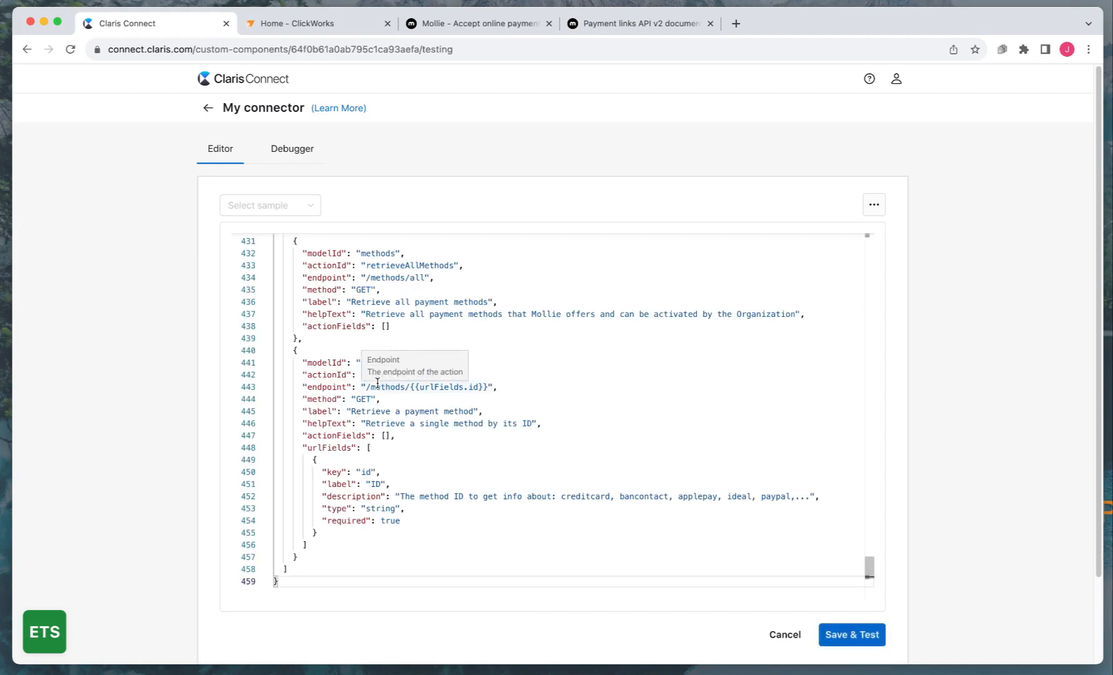
pyautogui.scroll(10, 348, 407)
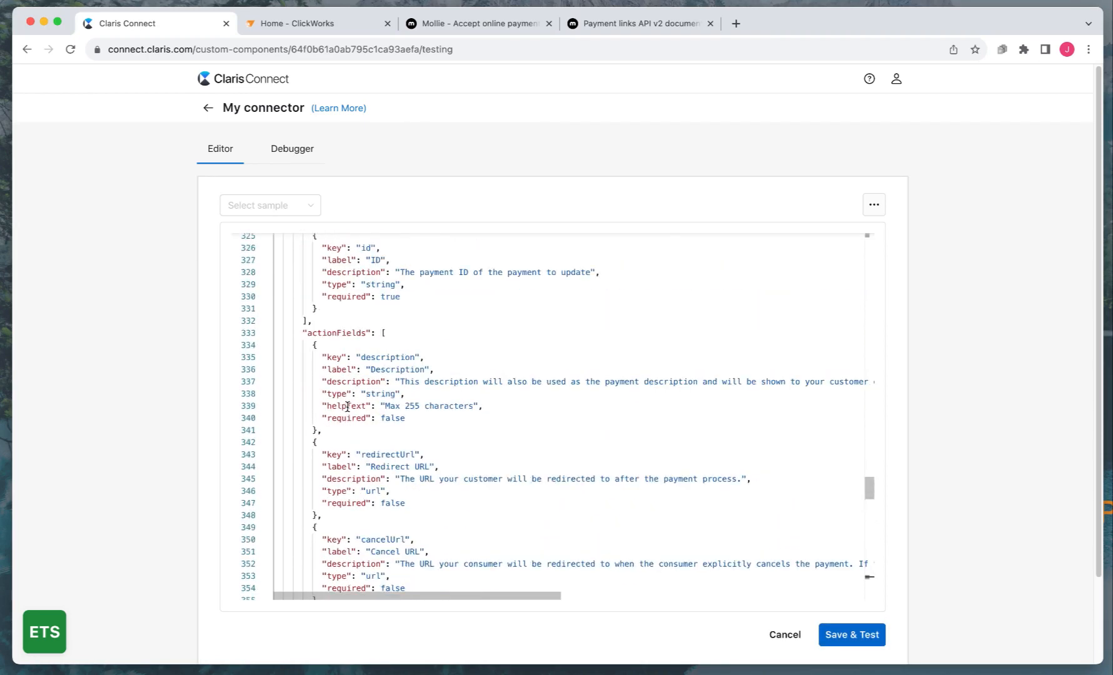
pyautogui.scroll(20, 348, 406)
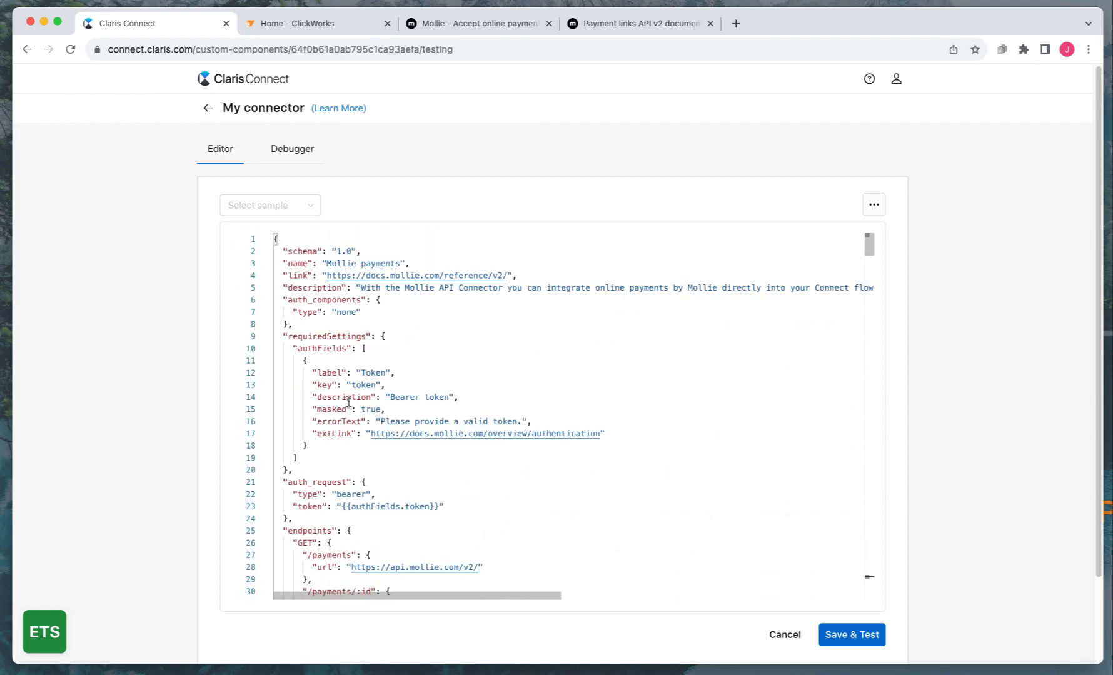
# Save, test and publish the Mollie payments connector, then switch to the Mollie browser tab
pyautogui.click(851, 635)
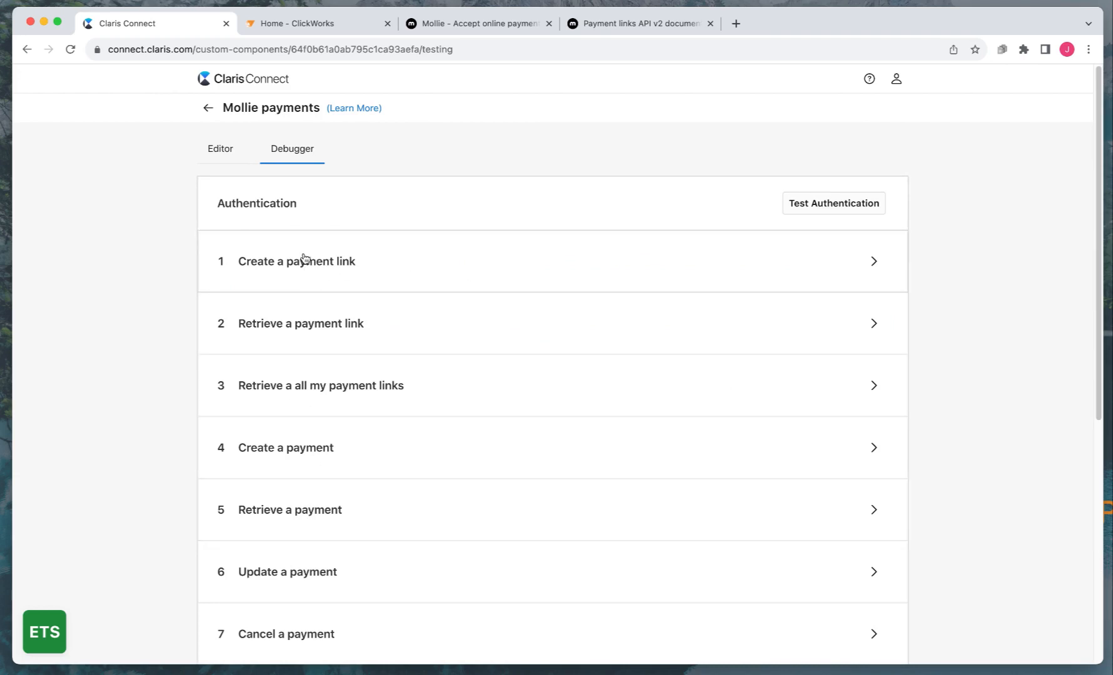
pyautogui.scroll(-5, 330, 437)
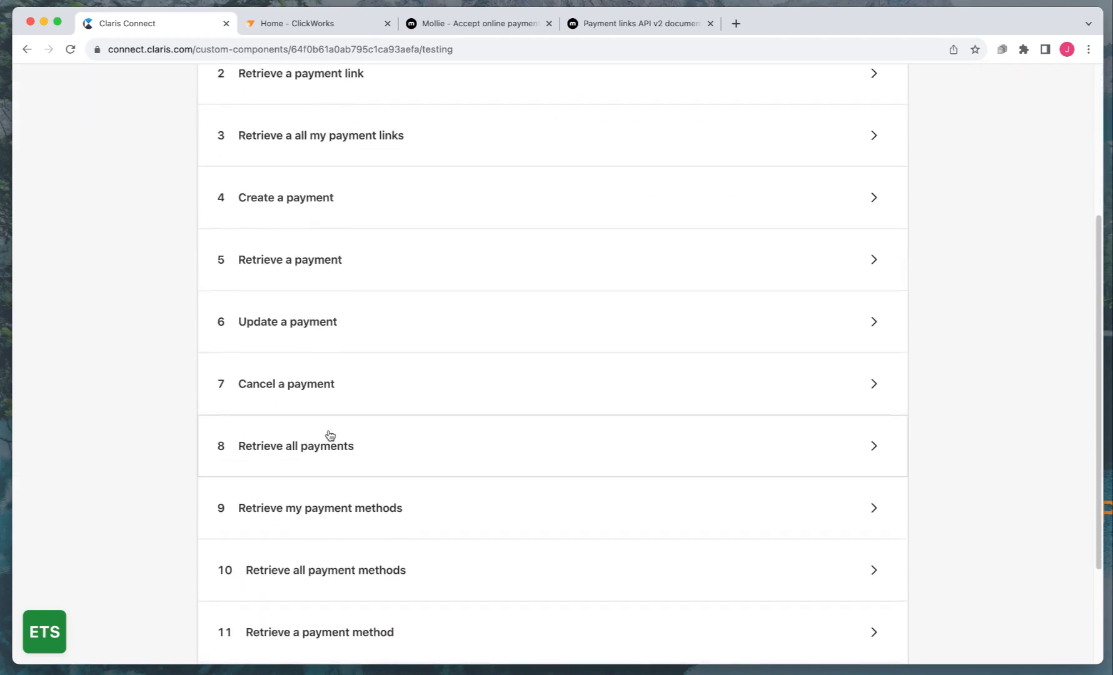
pyautogui.scroll(-2, 330, 437)
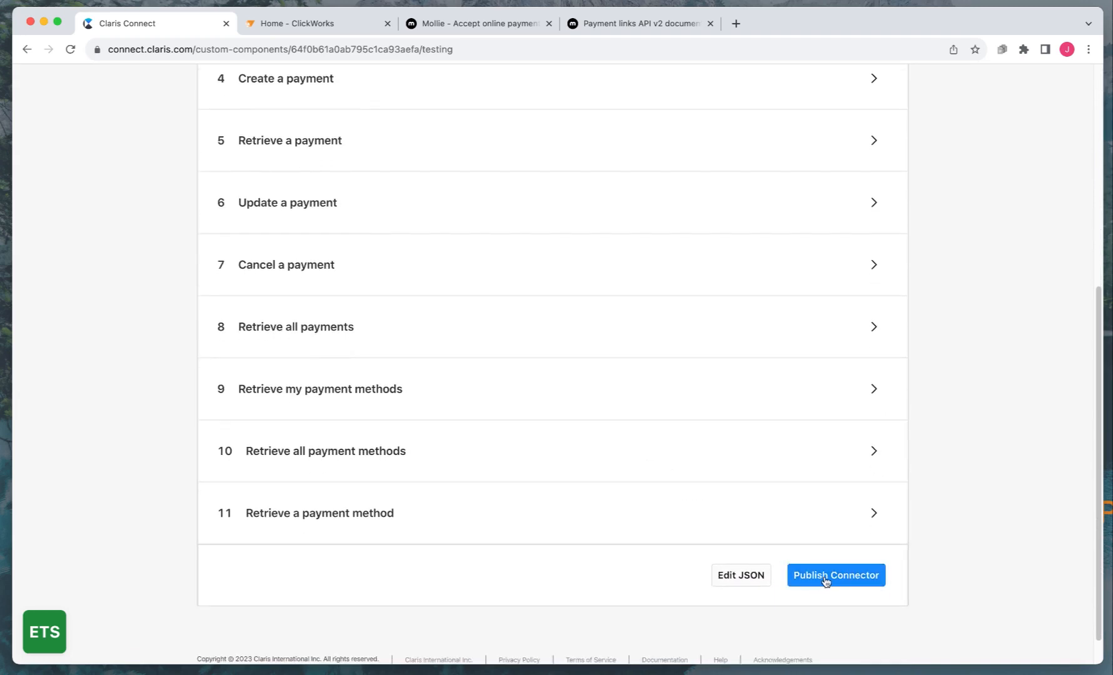
pyautogui.click(825, 576)
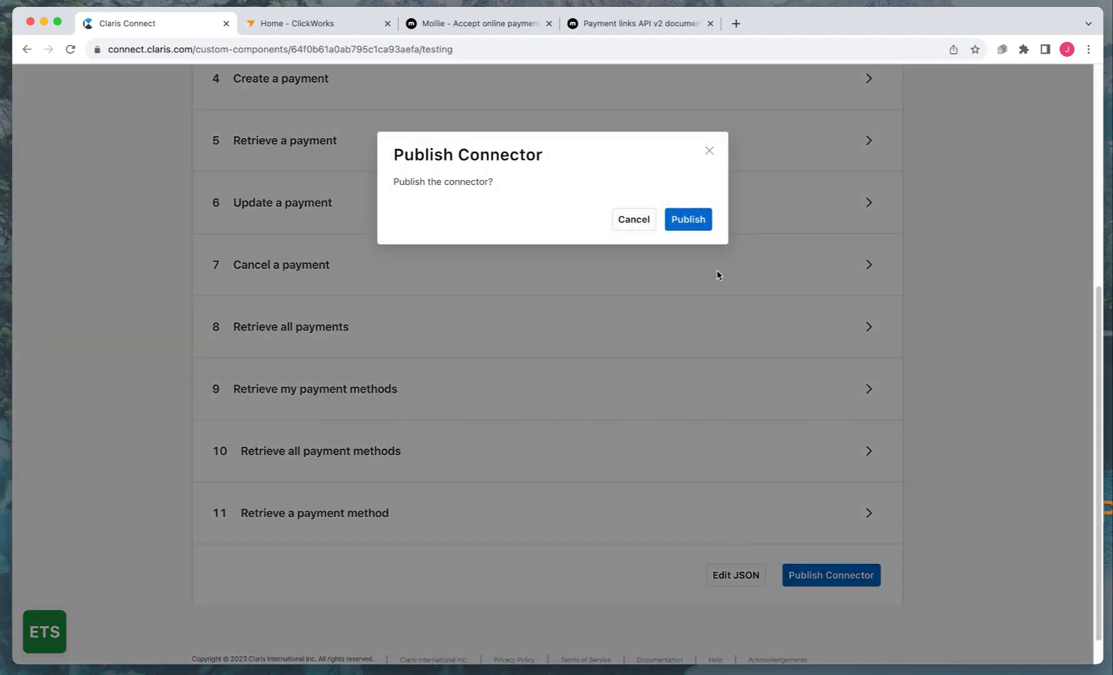
pyautogui.click(691, 221)
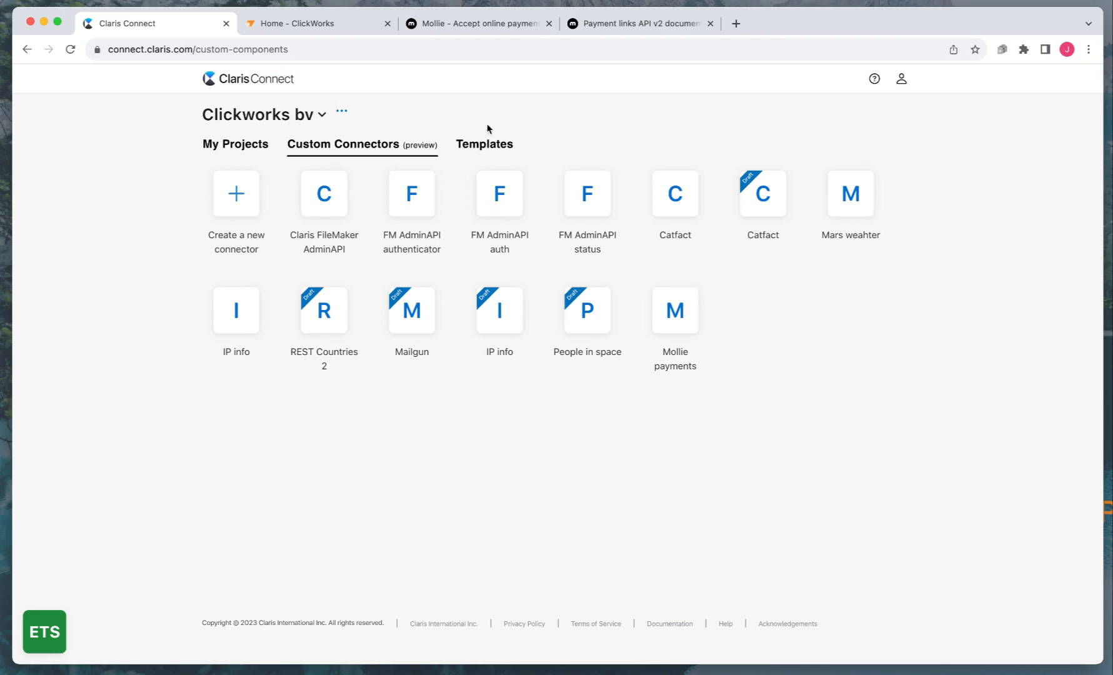
pyautogui.click(447, 20)
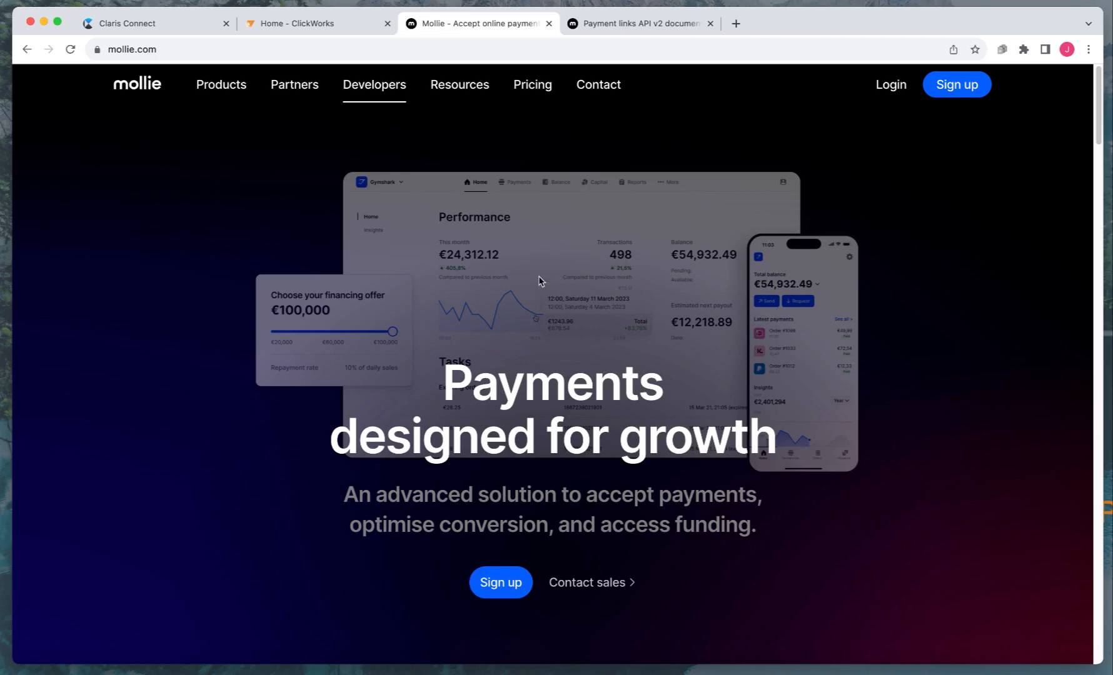
# View Mollie's Create payment API docs via Developers > Docs, then return to Claris Connect
pyautogui.click(135, 28)
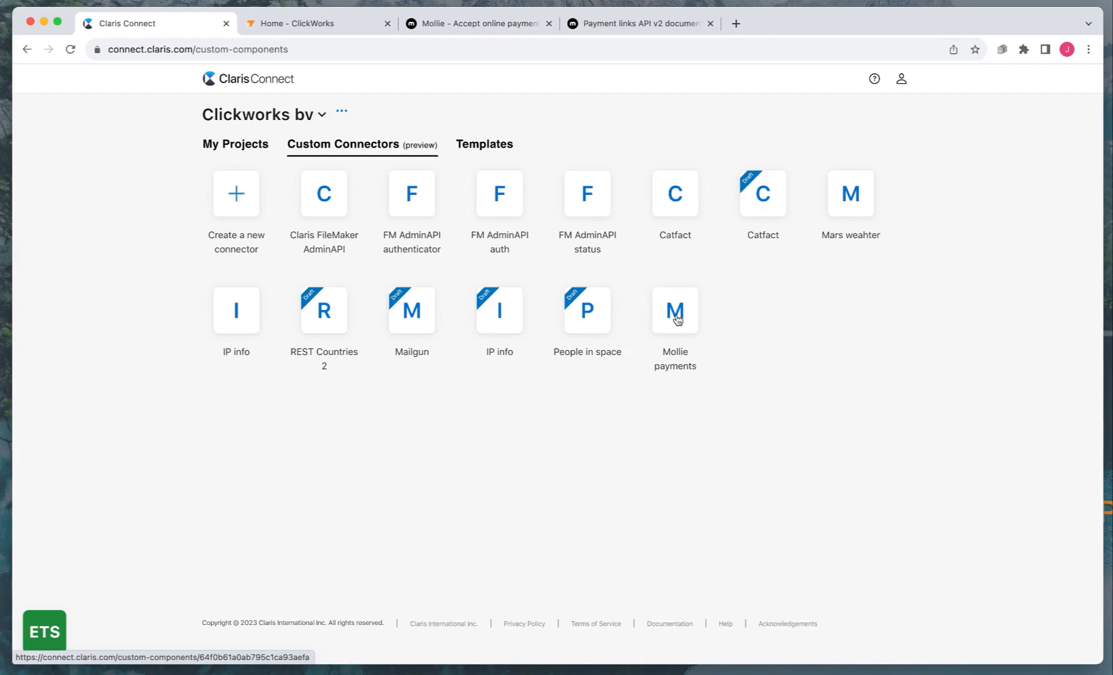
pyautogui.click(472, 27)
pyautogui.moveTo(364, 87)
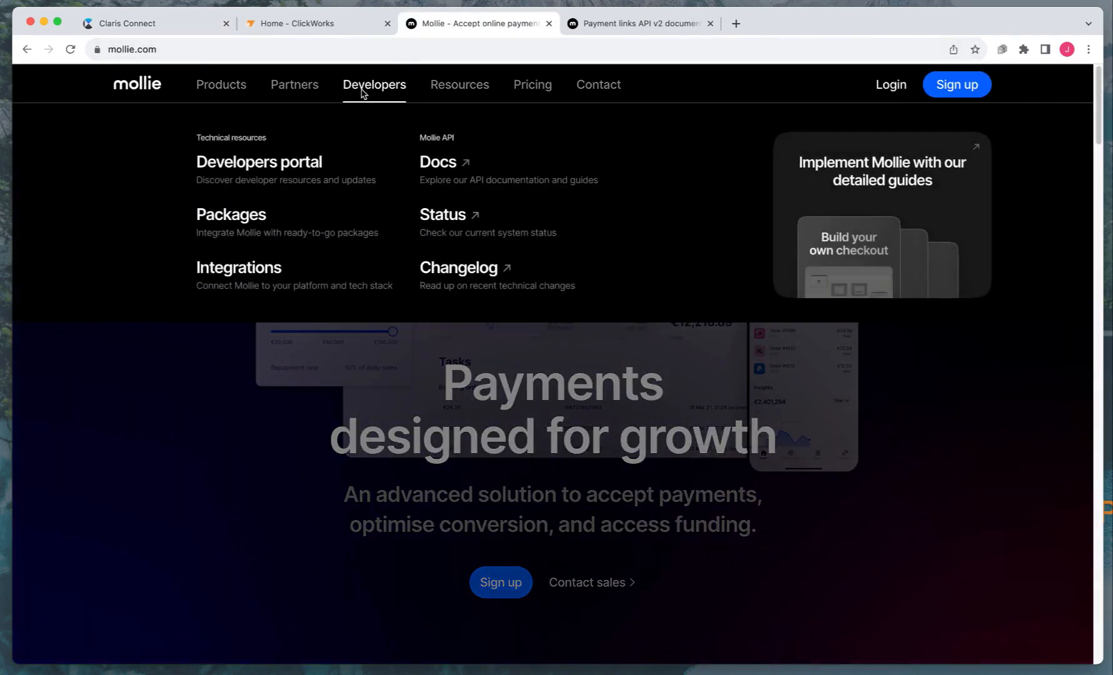
pyautogui.click(432, 165)
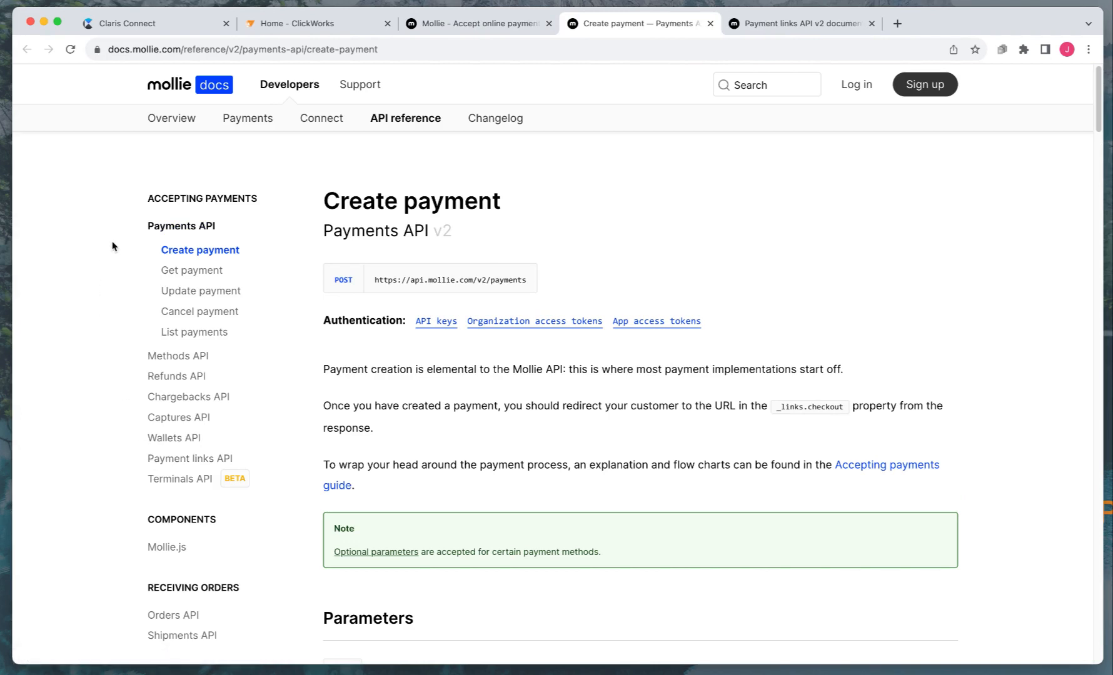
pyautogui.click(121, 23)
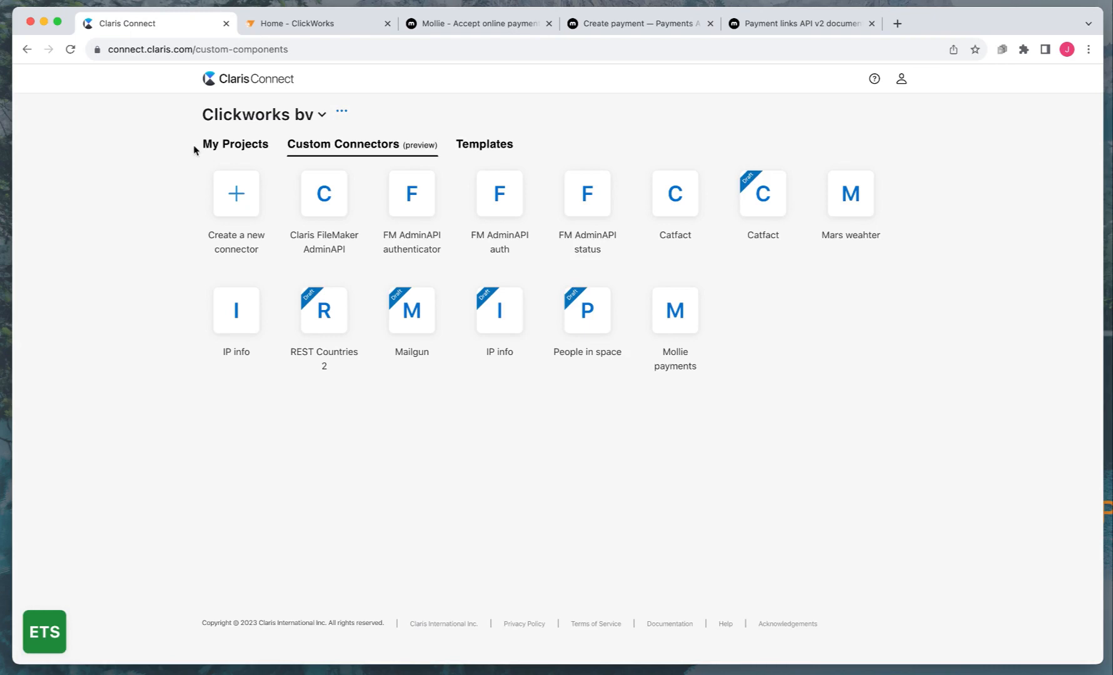
# Create a blank project named 'Mollie payments demo' and go to its Webhooks page
pyautogui.click(217, 146)
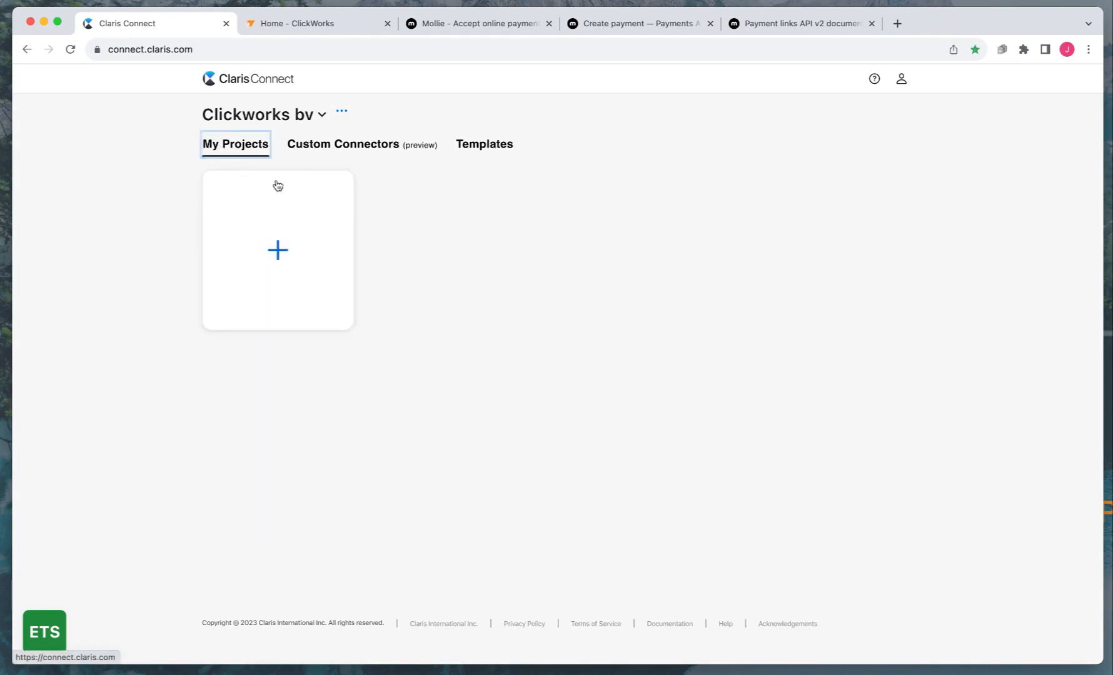
pyautogui.click(279, 250)
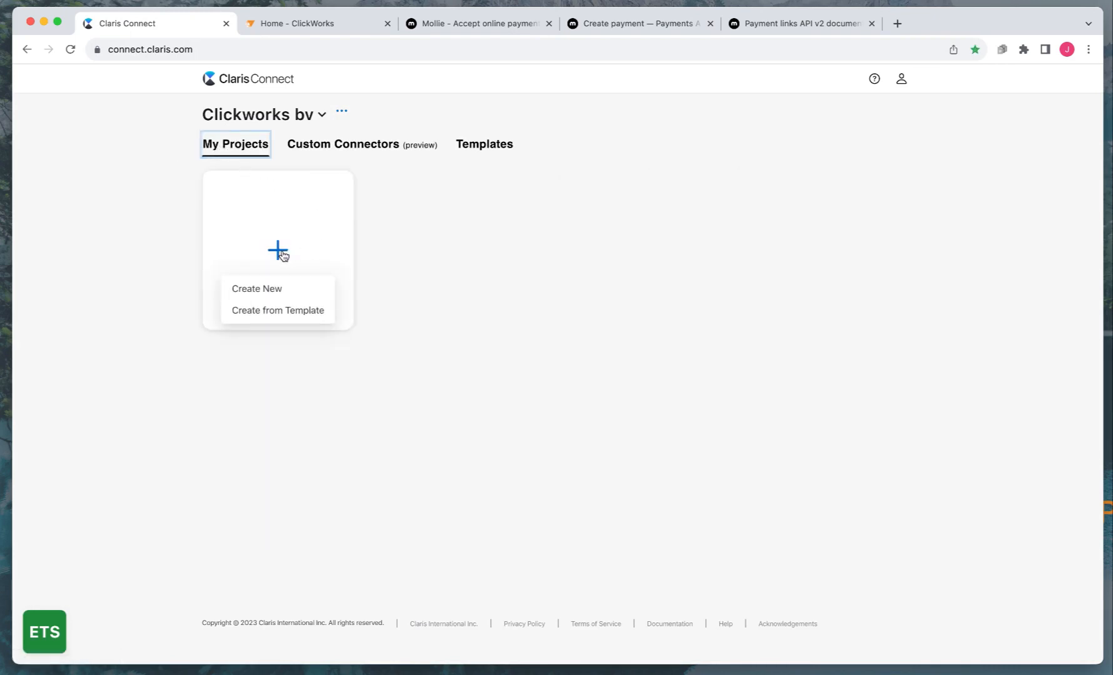
pyautogui.click(268, 288)
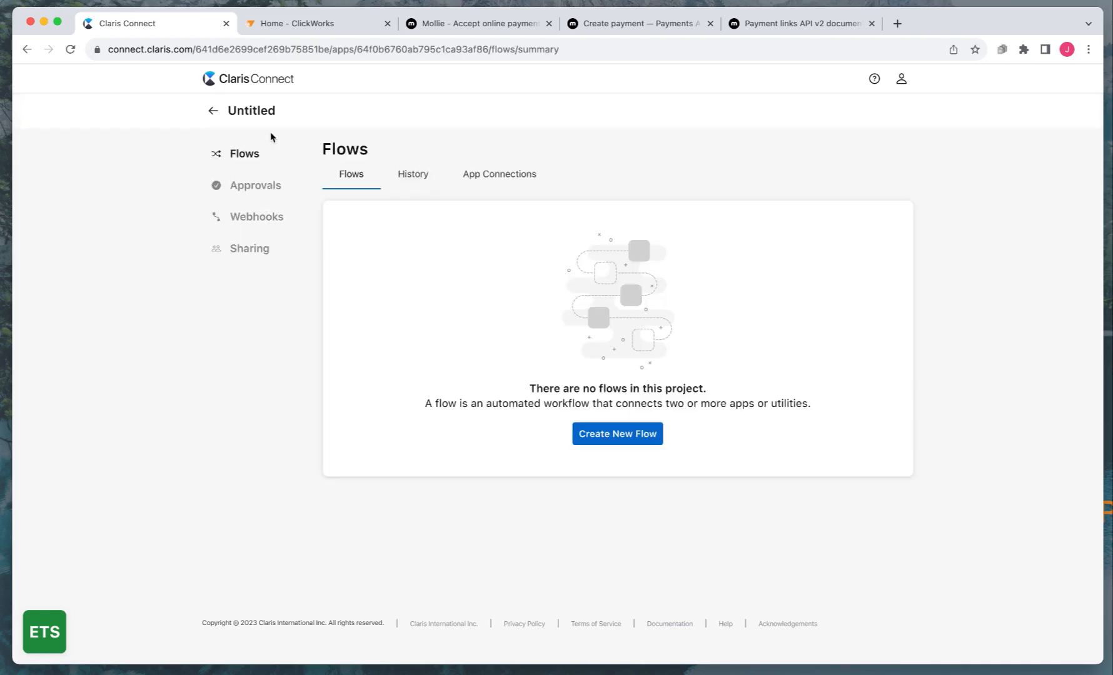
pyautogui.doubleClick(253, 109)
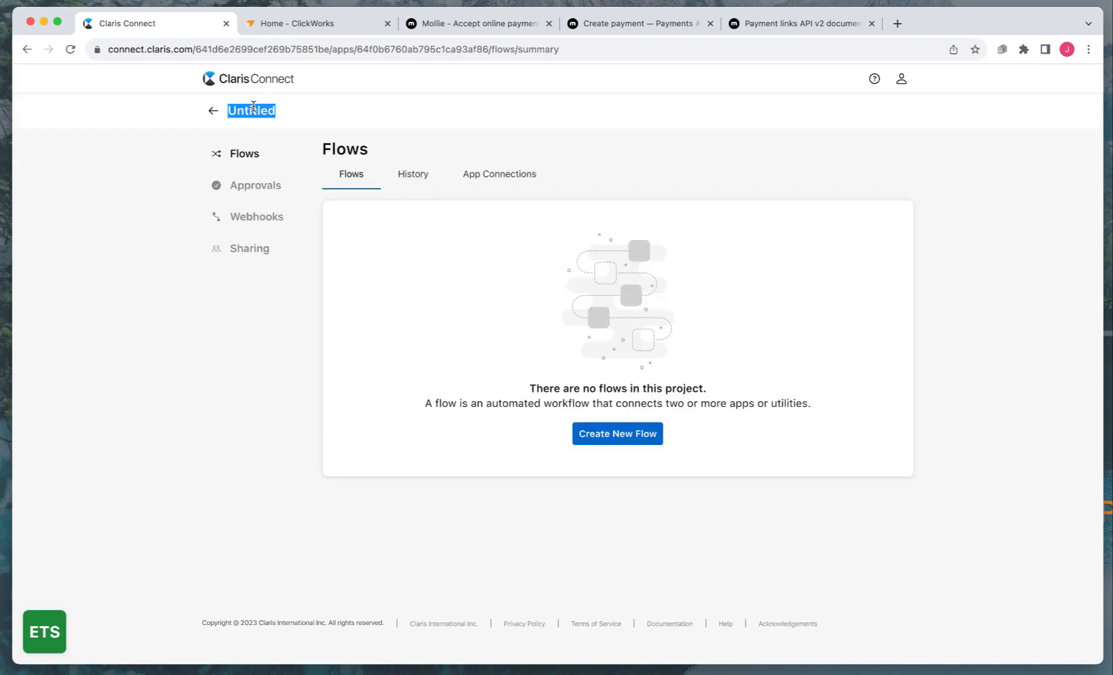
pyautogui.write('Mollie p')
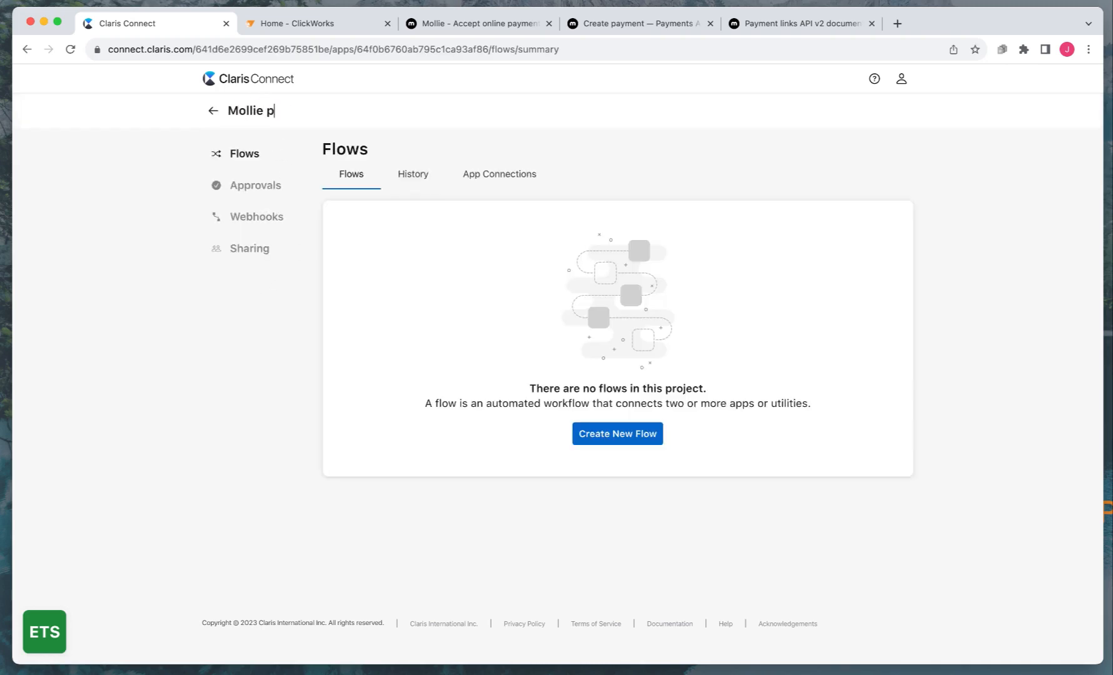
pyautogui.write('ayments demo')
pyautogui.click(247, 304)
pyautogui.click(241, 220)
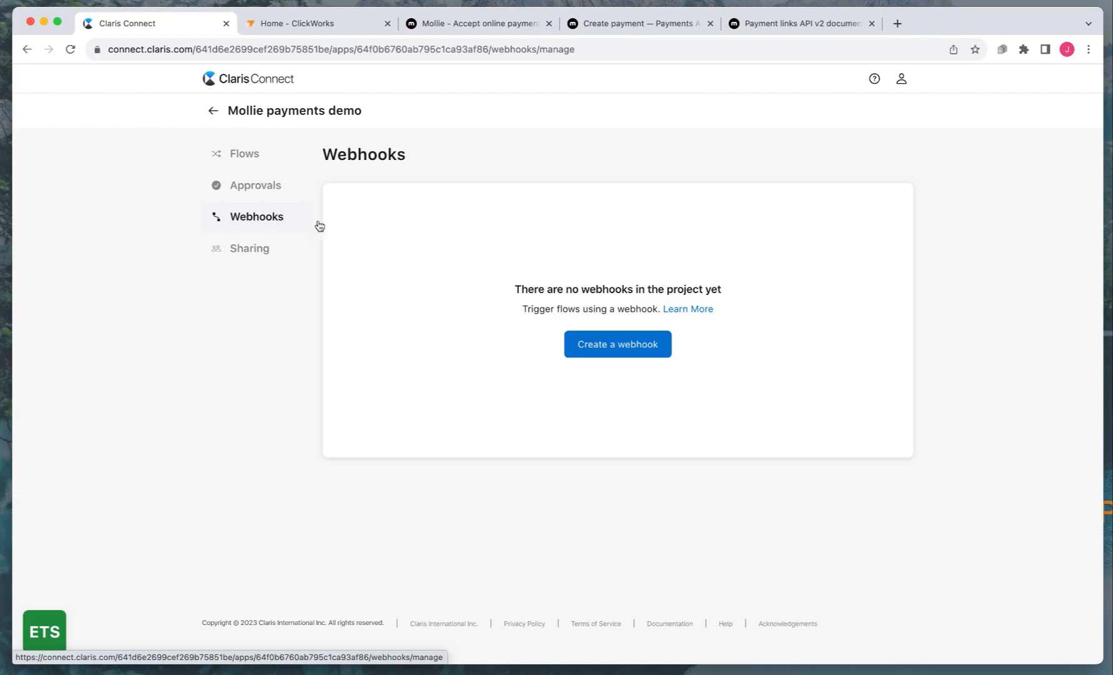
# Create two webhooks named PaymentRequest and PaymentResponse
pyautogui.click(609, 349)
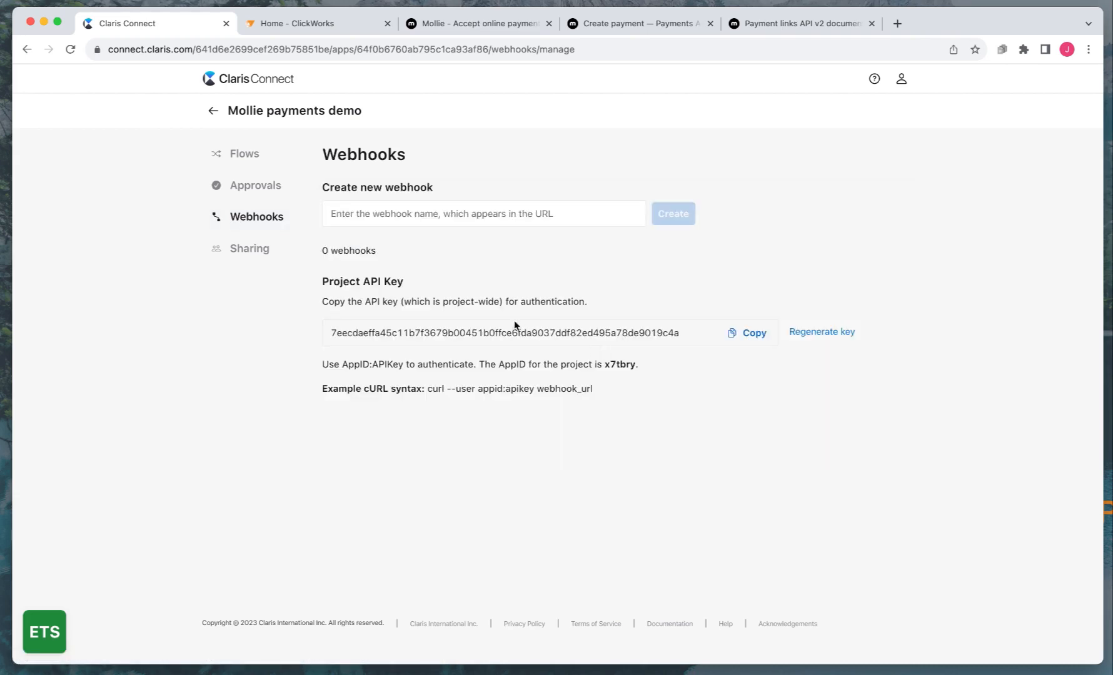
pyautogui.click(409, 216)
pyautogui.write('P')
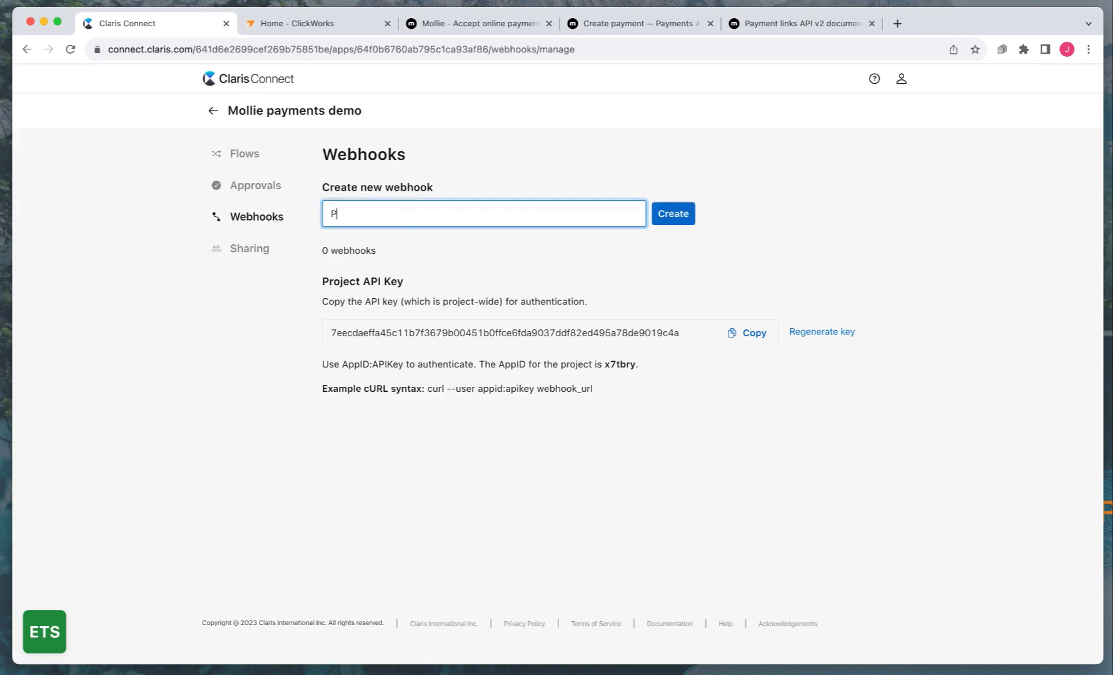
pyautogui.write('aymentRequest')
pyautogui.click(671, 215)
pyautogui.click(499, 214)
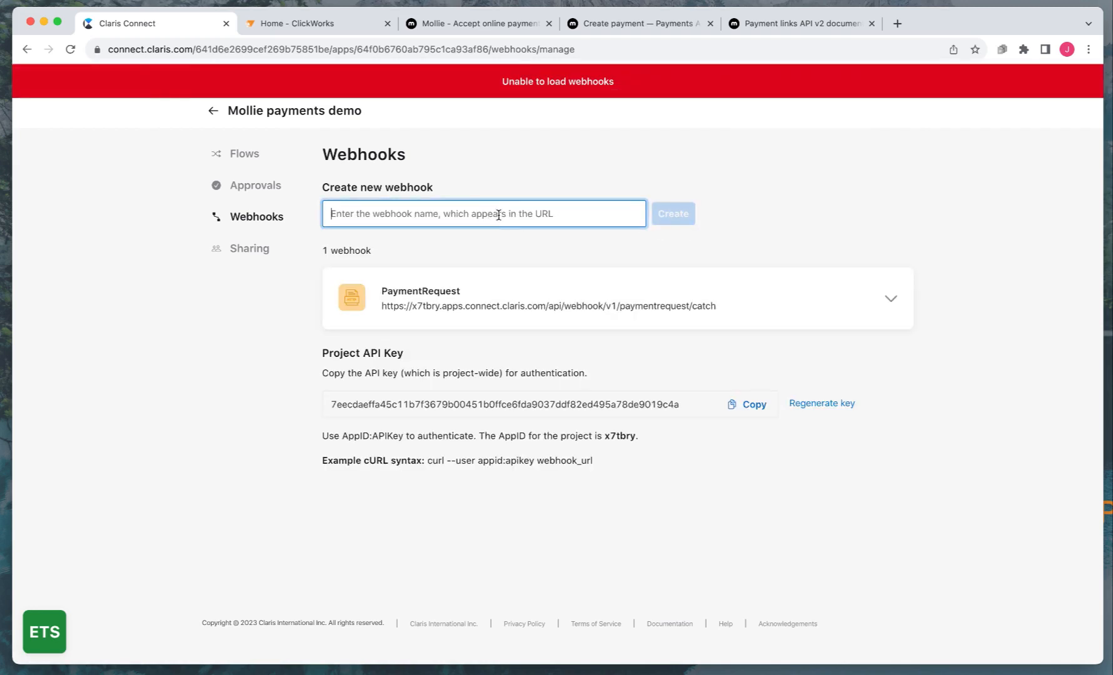
pyautogui.write('Paymen')
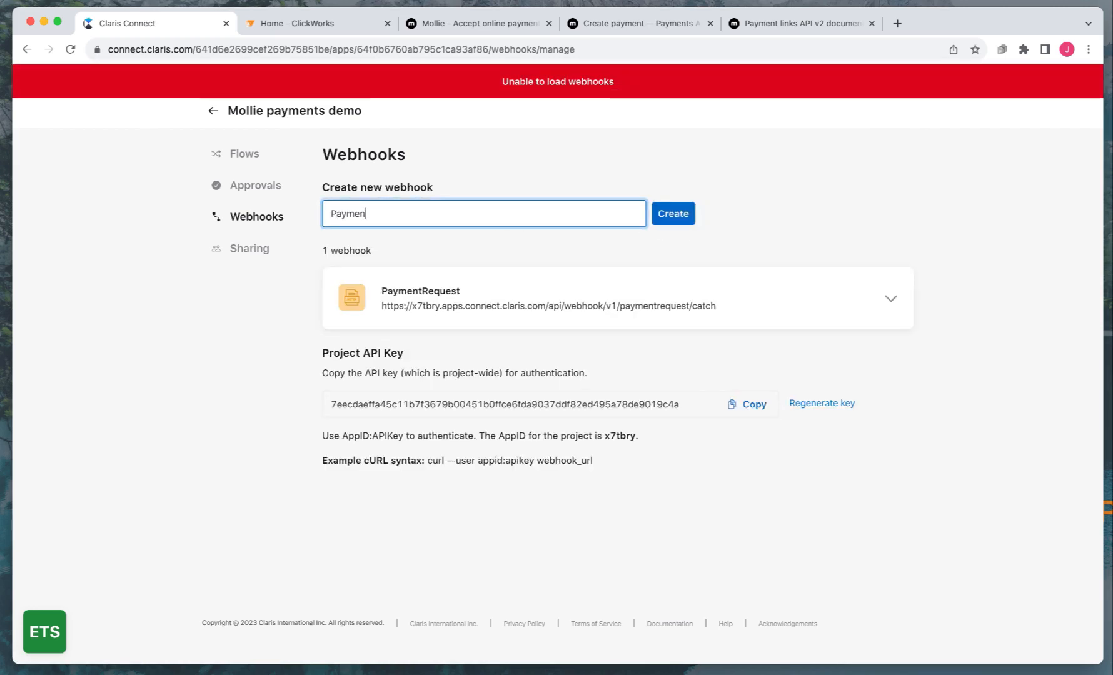
pyautogui.write('tResponse')
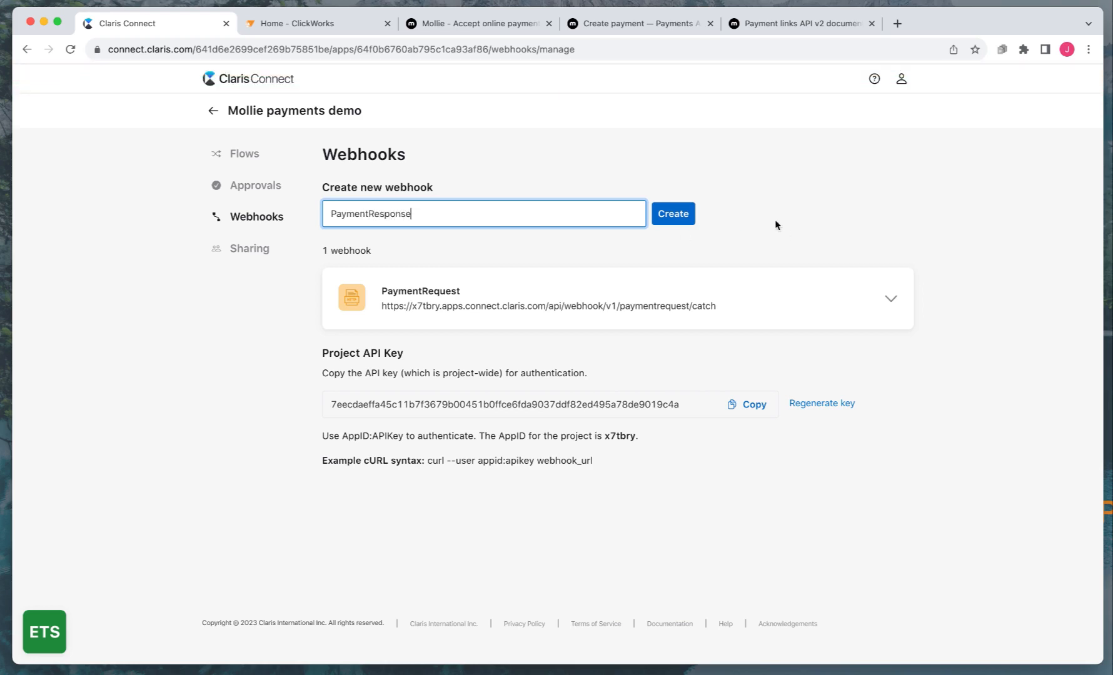
pyautogui.click(675, 214)
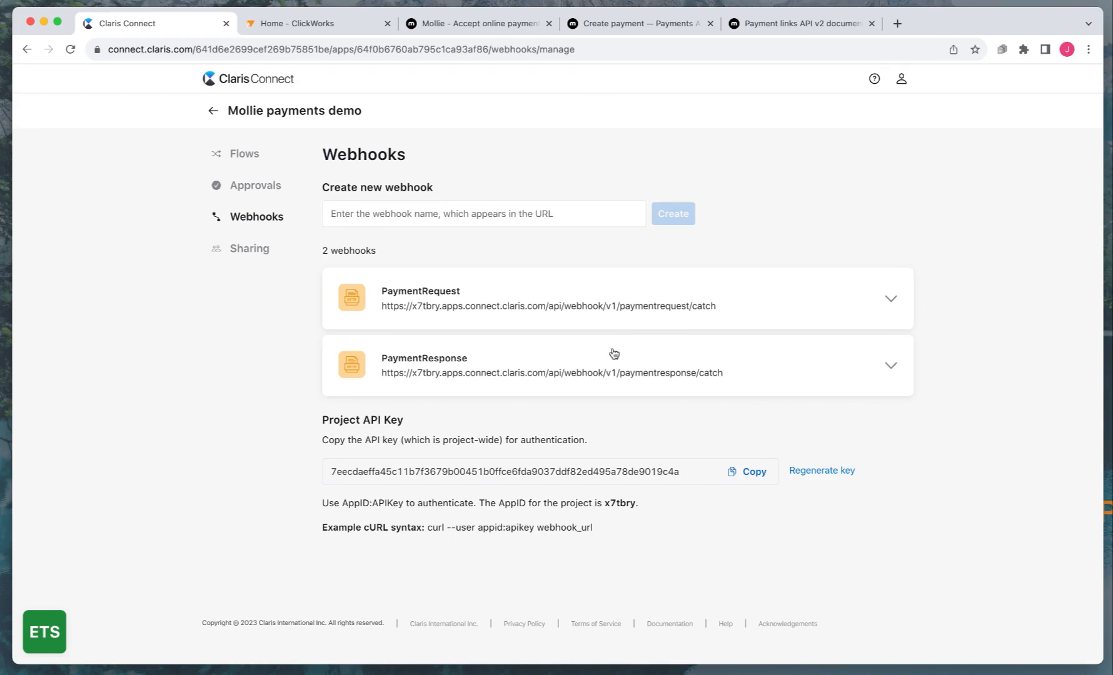
# Copy the PaymentResponse webhook URL and show the project's empty Flows list
pyautogui.moveTo(726, 378); pyautogui.dragTo(383, 377)
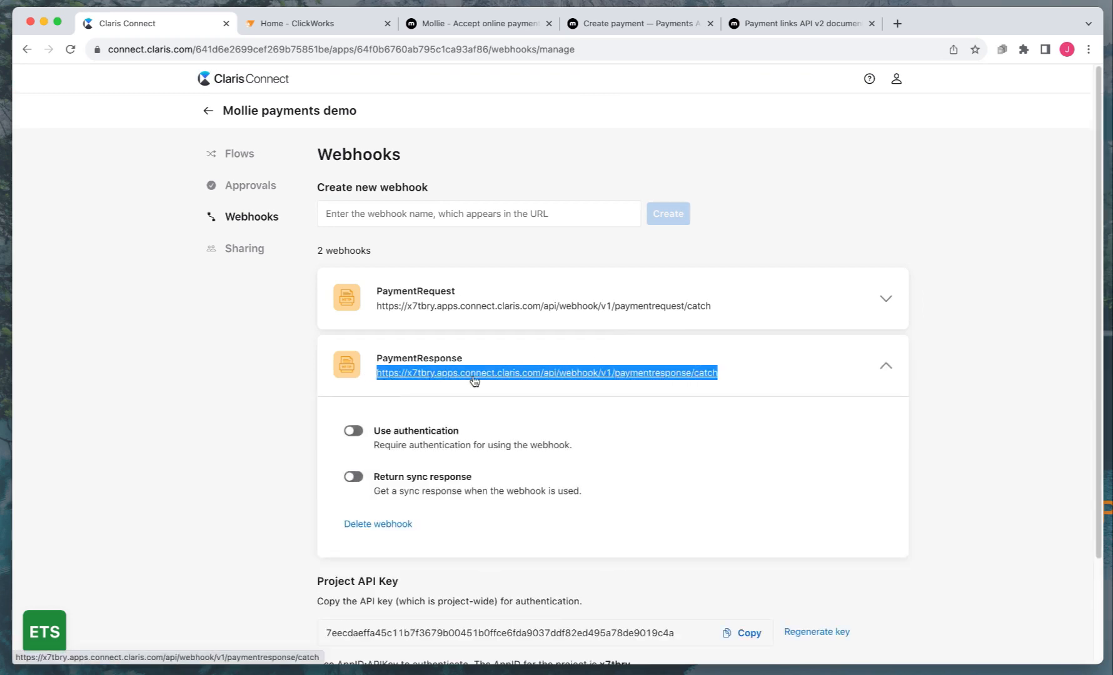
pyautogui.press('super+Tab')
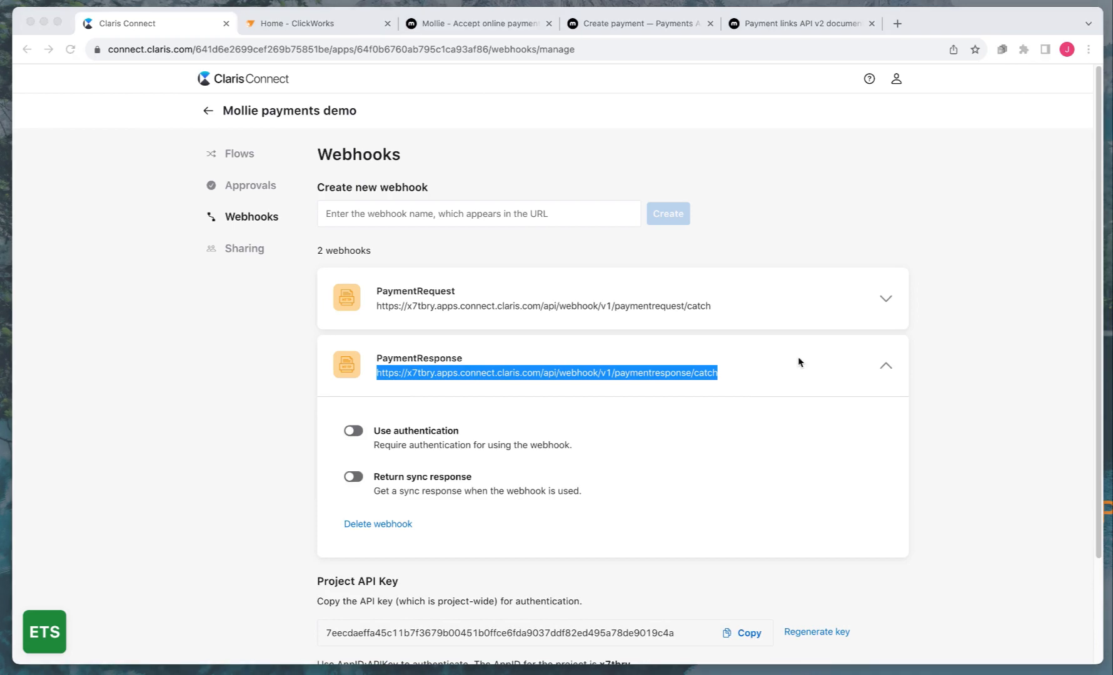
pyautogui.press('super+Tab')
pyautogui.click(229, 158)
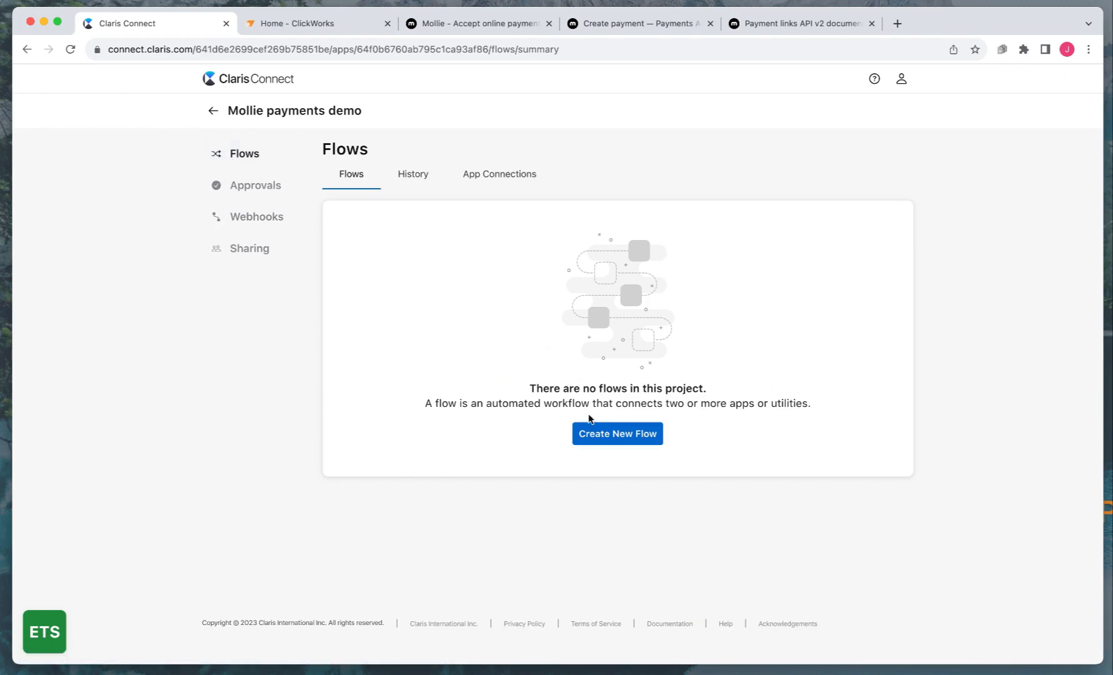
# Create a new flow titled 'Payment request'
pyautogui.click(596, 432)
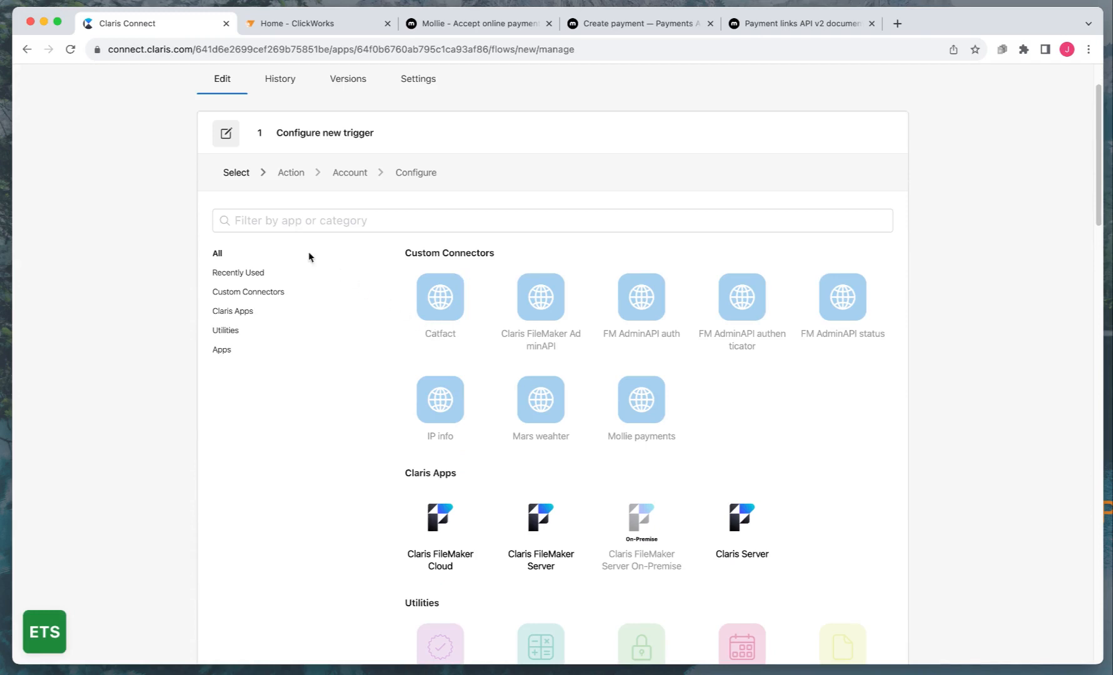
pyautogui.scroll(3, 272, 142)
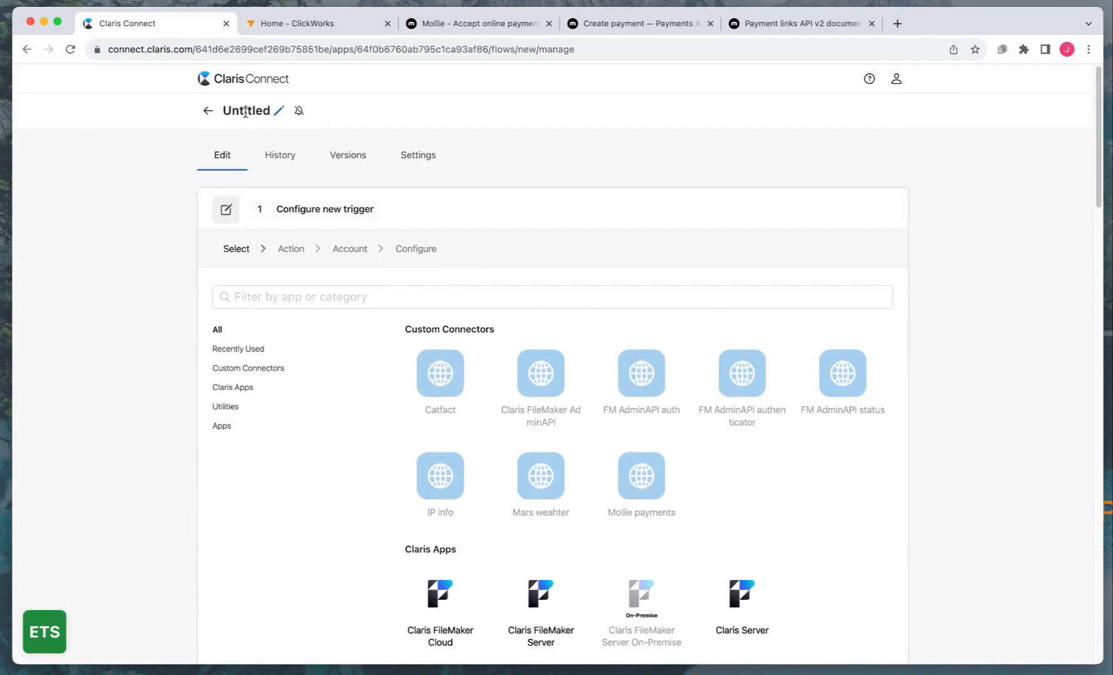
pyautogui.click(244, 111)
pyautogui.doubleClick(244, 111)
pyautogui.write('Payment request')
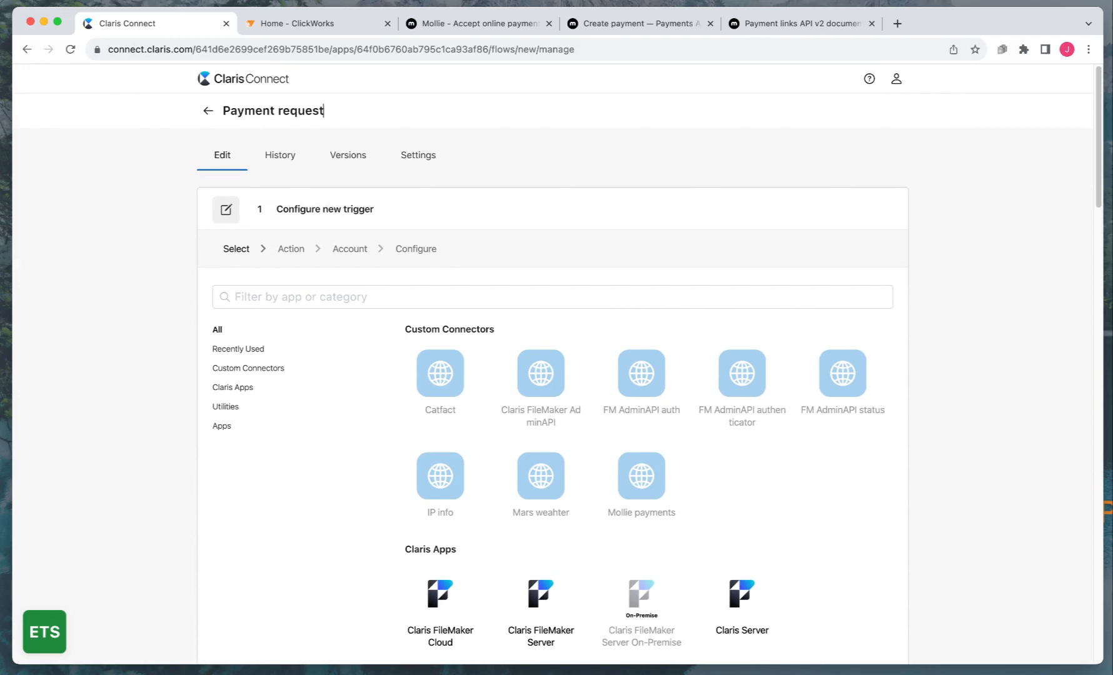
pyautogui.click(296, 295)
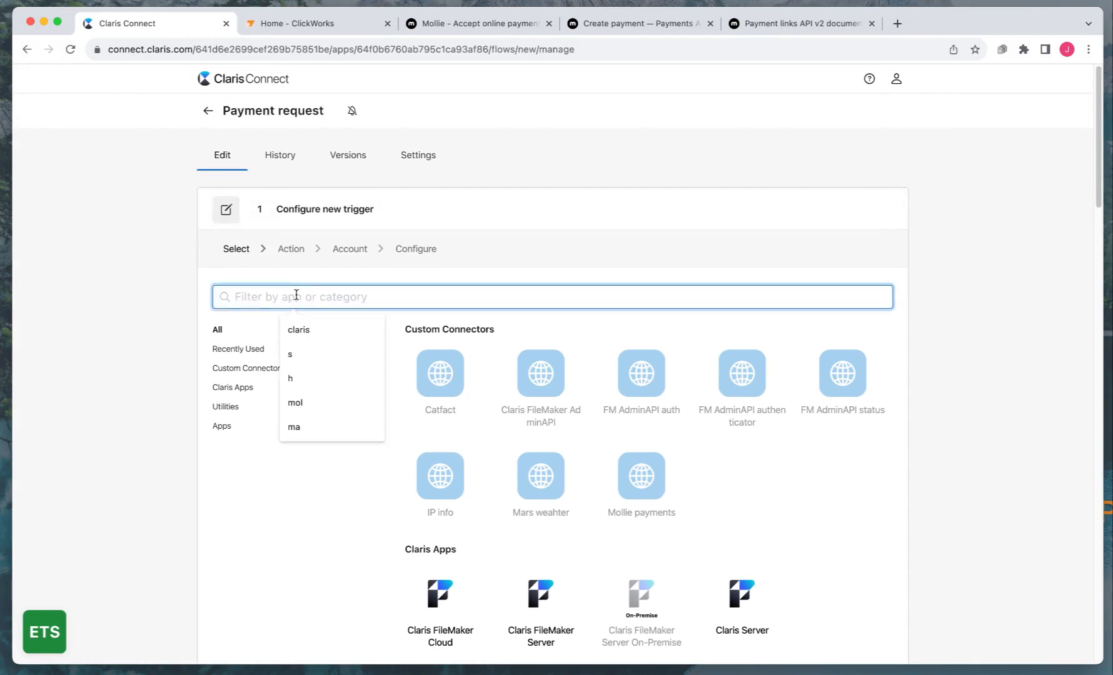
# Set an HTTP incoming request trigger on the PaymentRequest webhook, test its URL, and save it
pyautogui.write('ht')
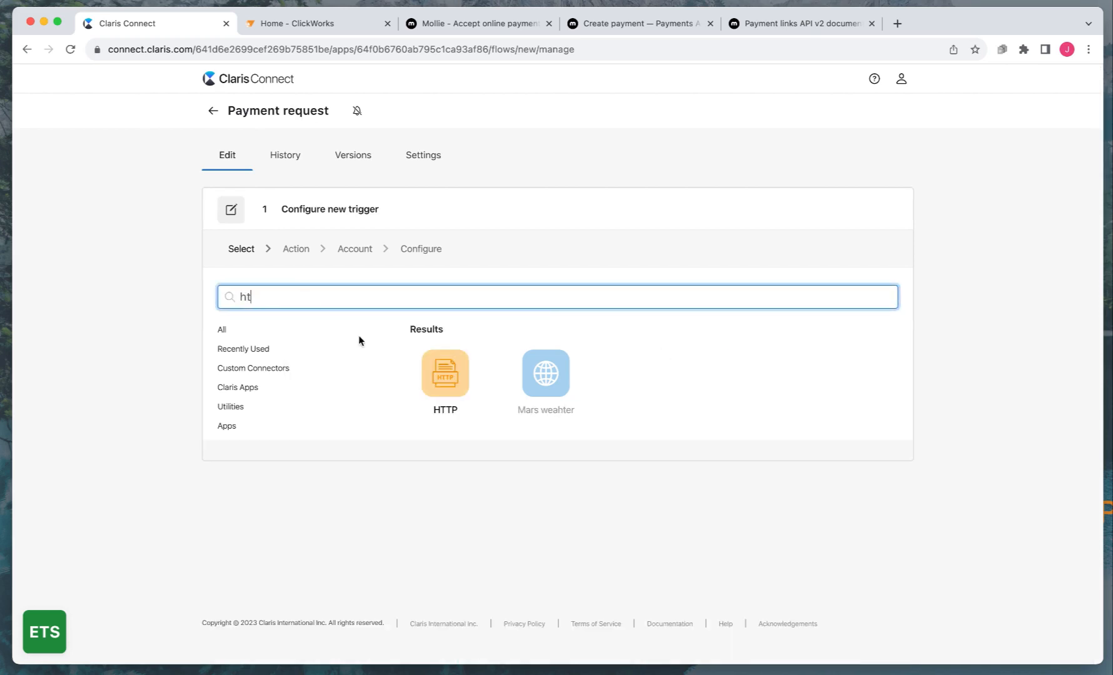
pyautogui.click(446, 386)
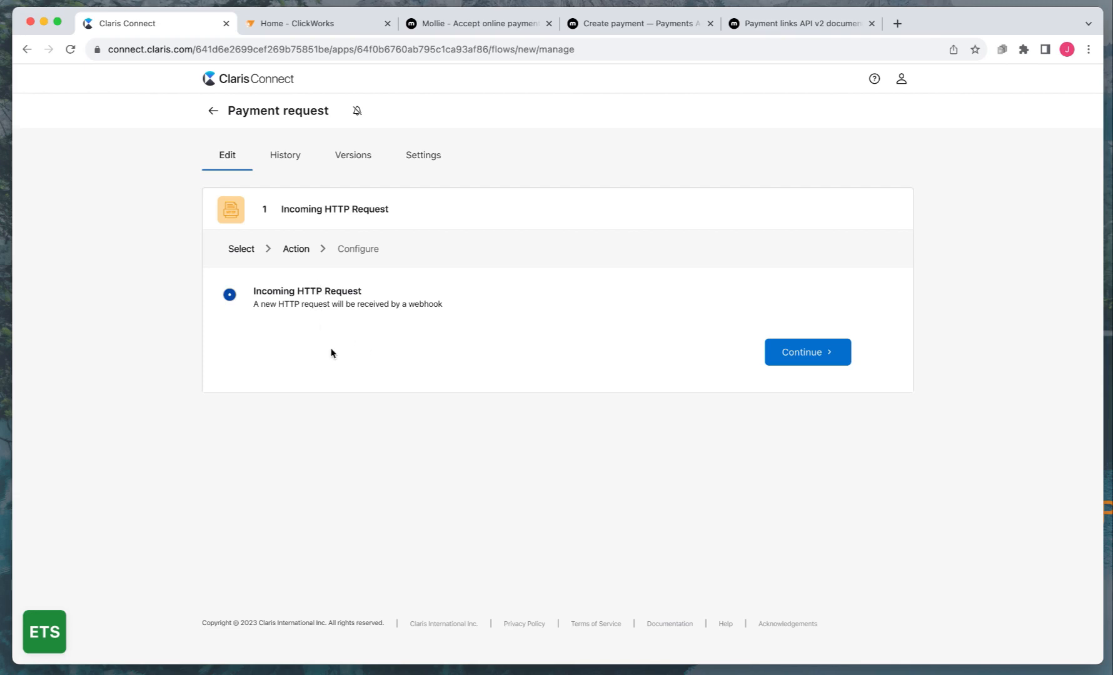
pyautogui.click(797, 352)
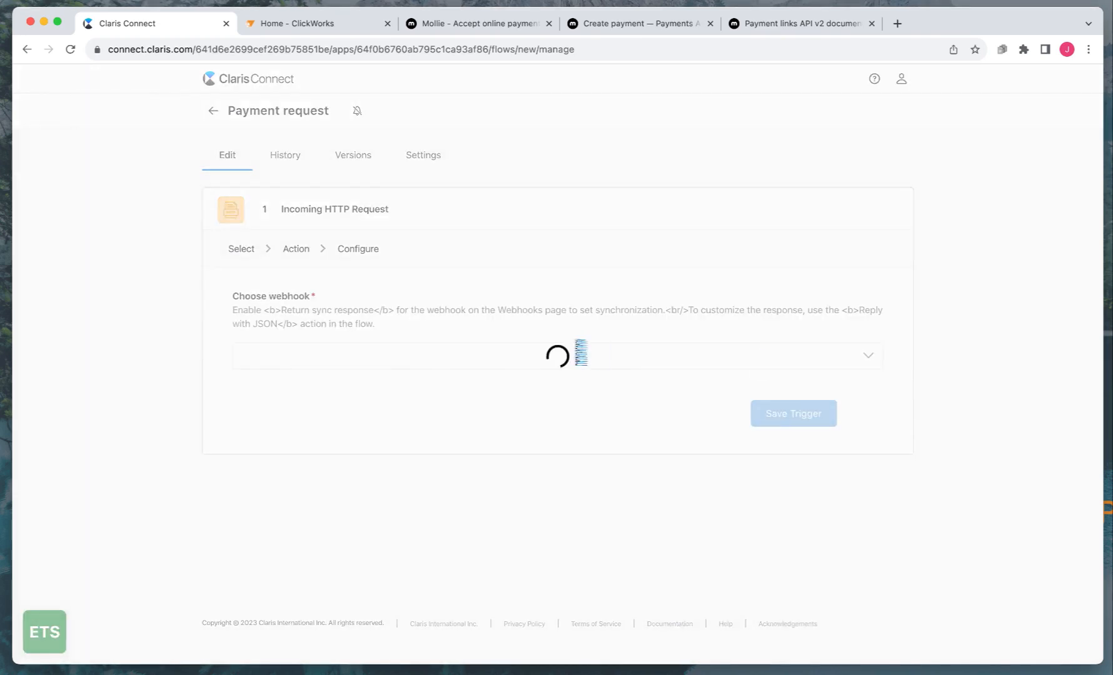
pyautogui.click(600, 345)
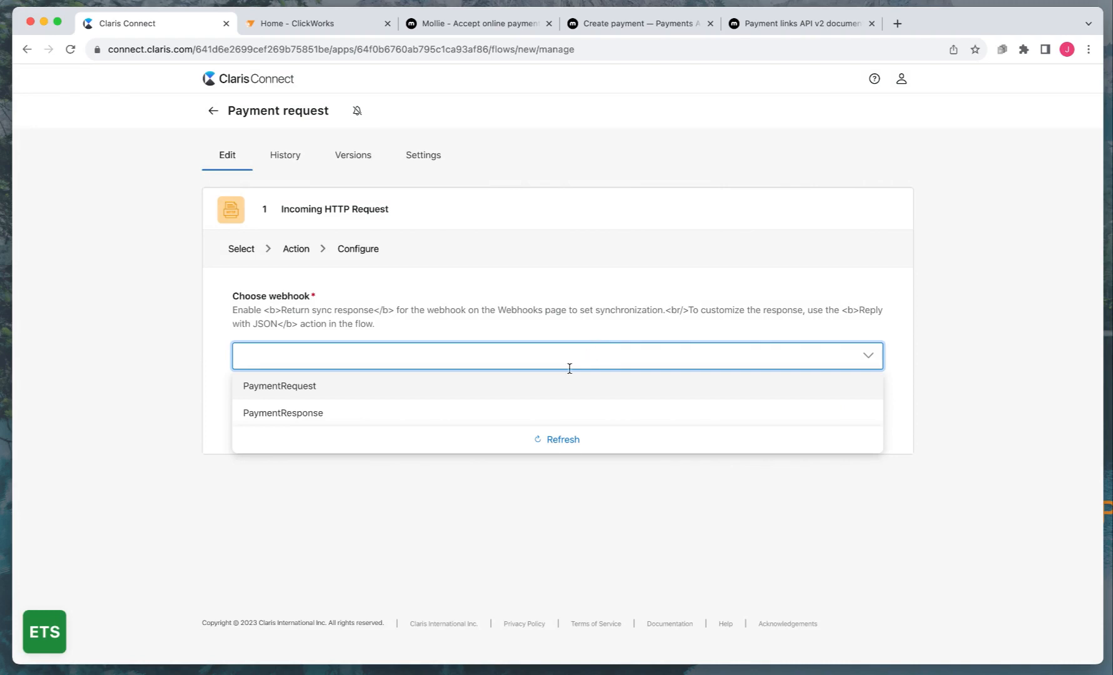
pyautogui.click(307, 387)
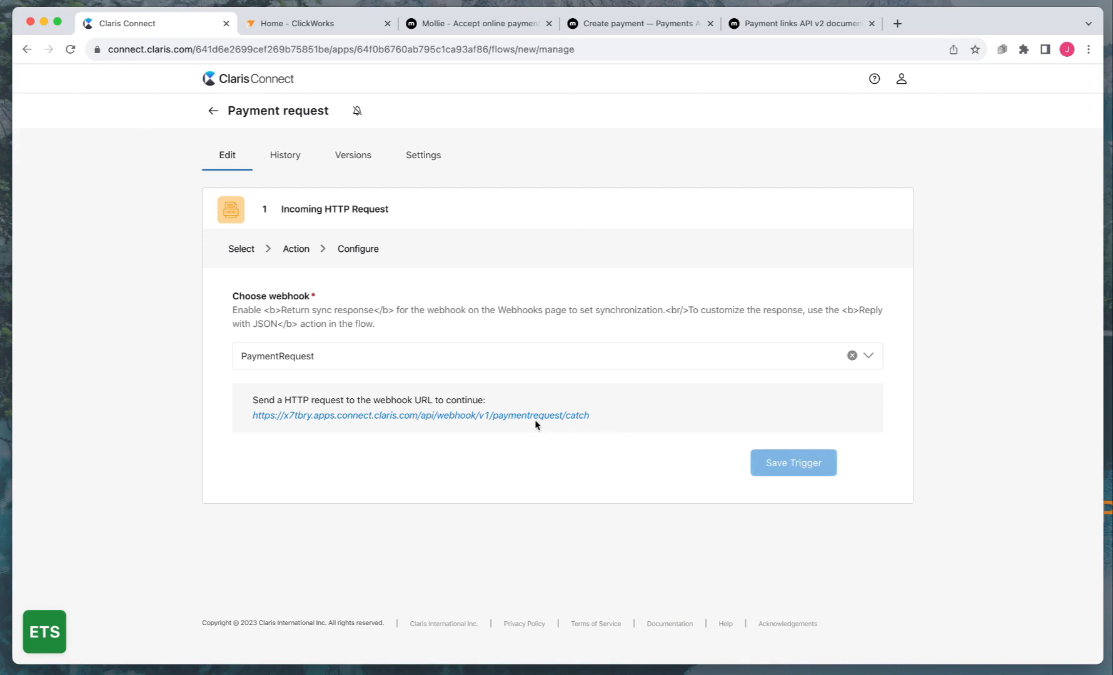
pyautogui.click(506, 416)
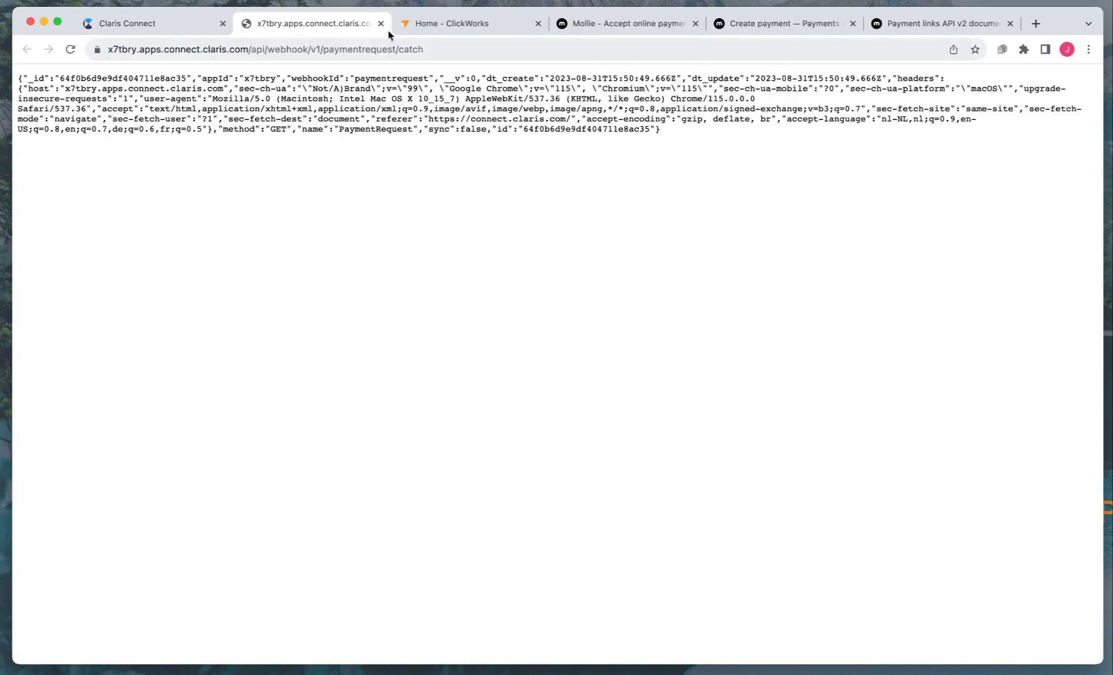
pyautogui.click(381, 23)
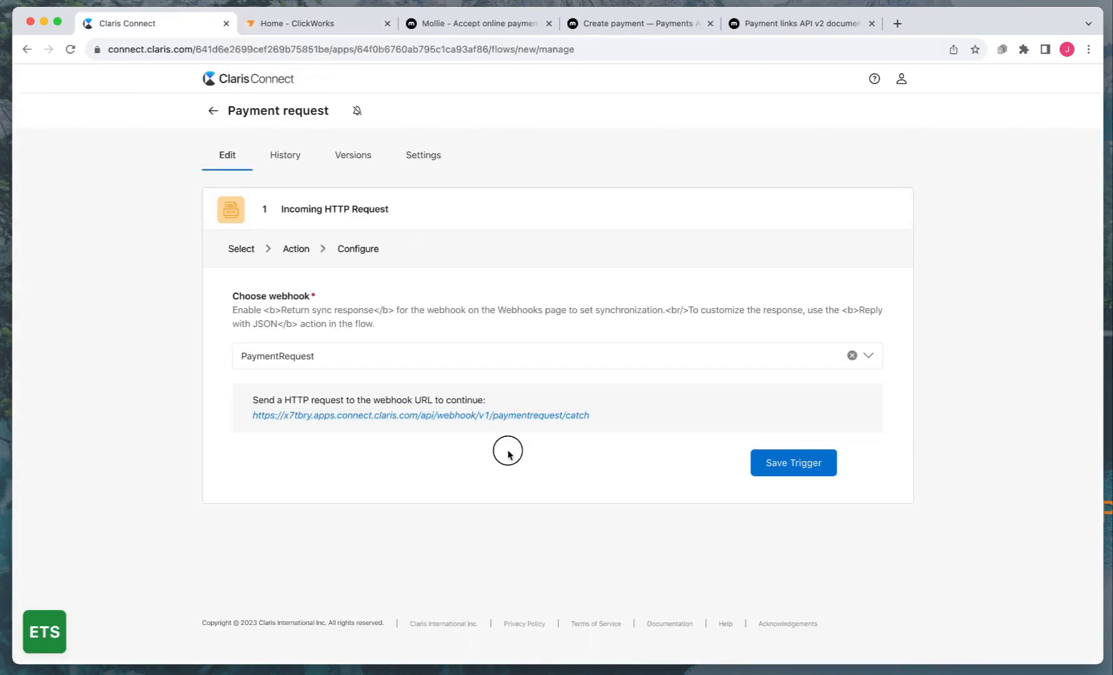
pyautogui.click(794, 465)
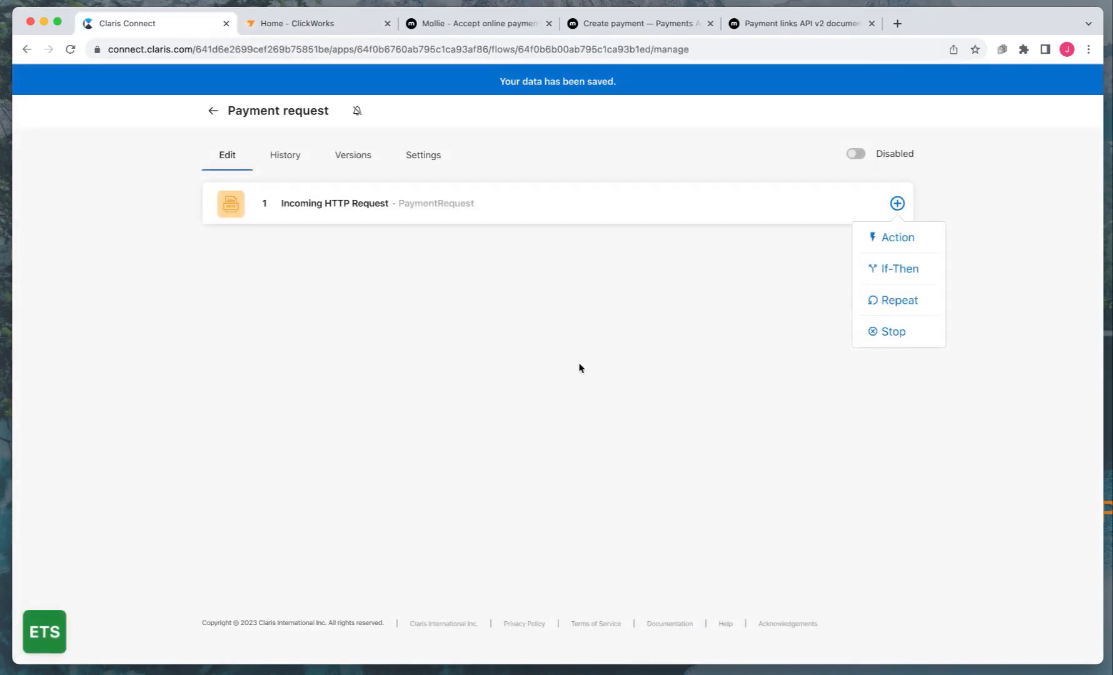
# Add a Mollie payments 'Create a payment link' action after the trigger
pyautogui.click(578, 275)
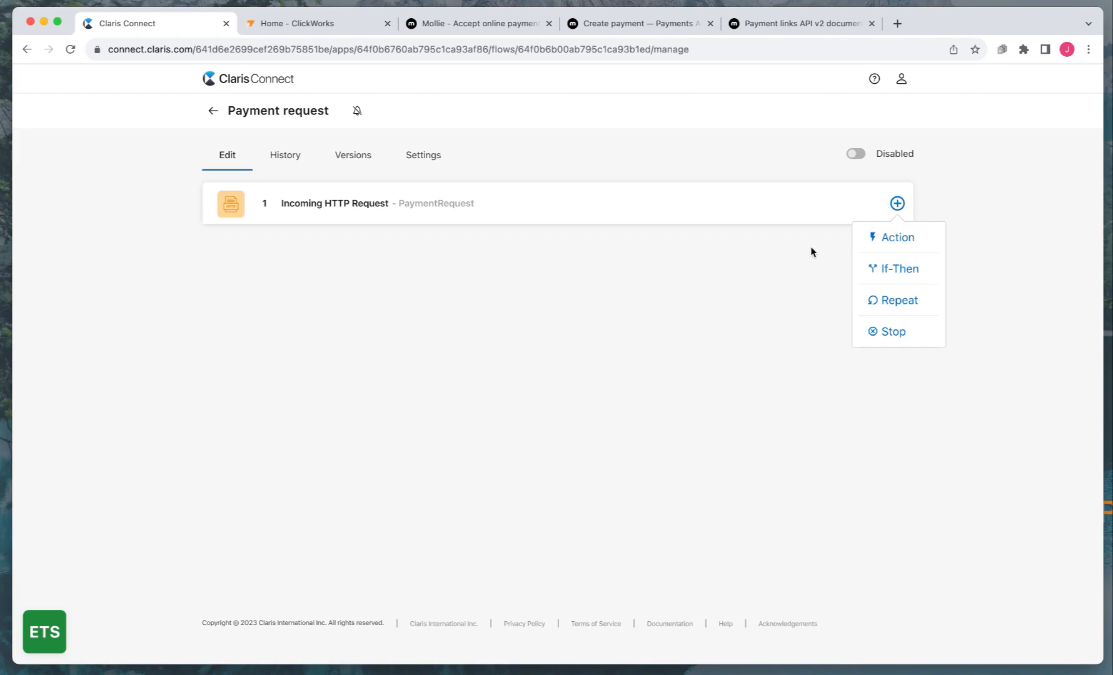
pyautogui.click(891, 240)
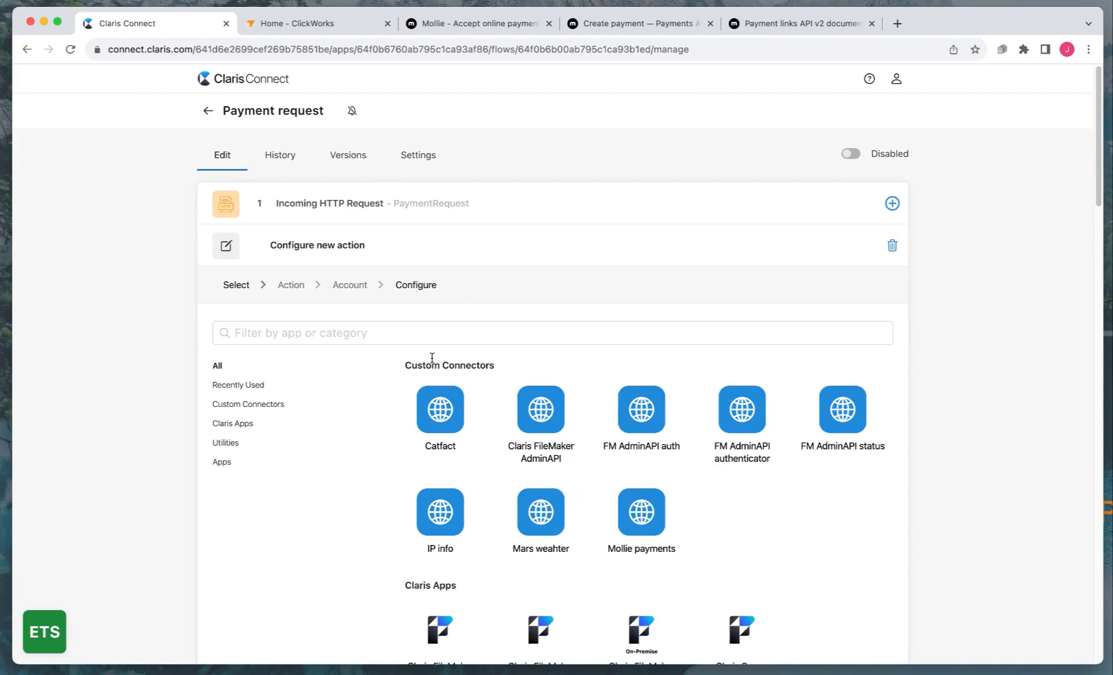
pyautogui.click(305, 339)
pyautogui.write('moll')
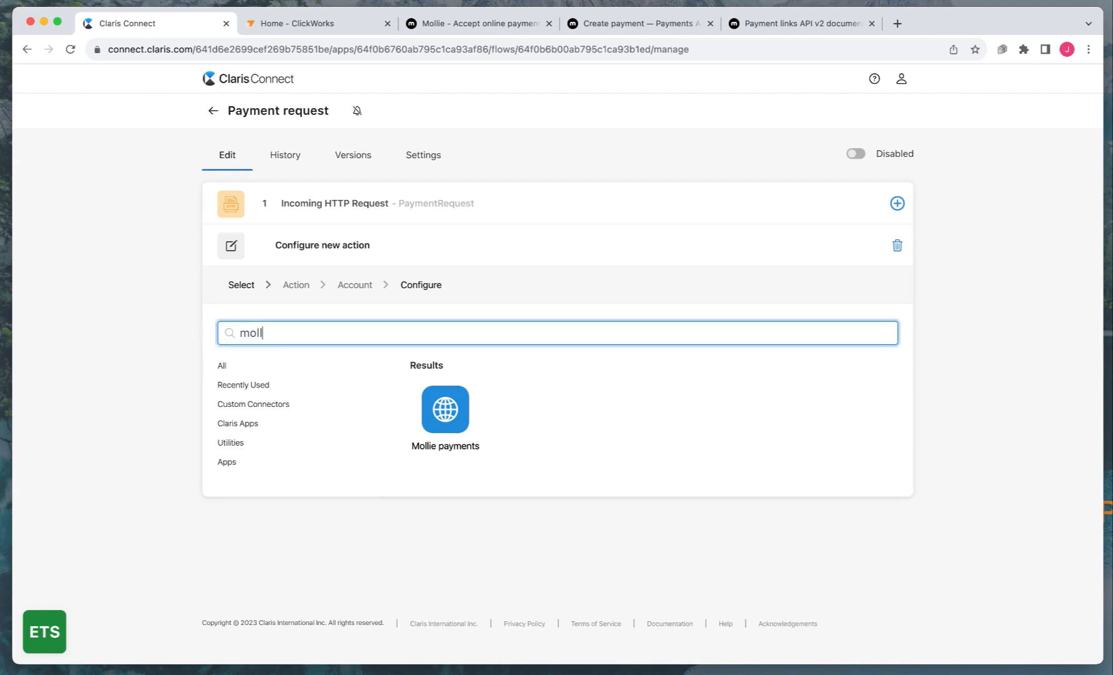
pyautogui.click(445, 410)
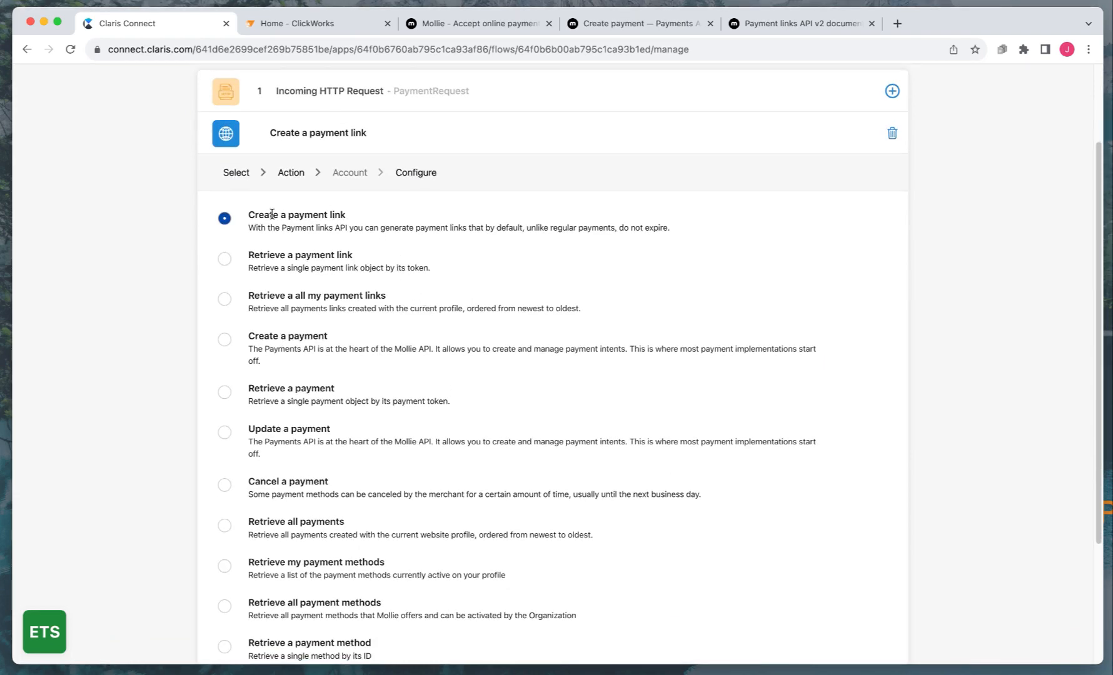
pyautogui.scroll(-1, 310, 447)
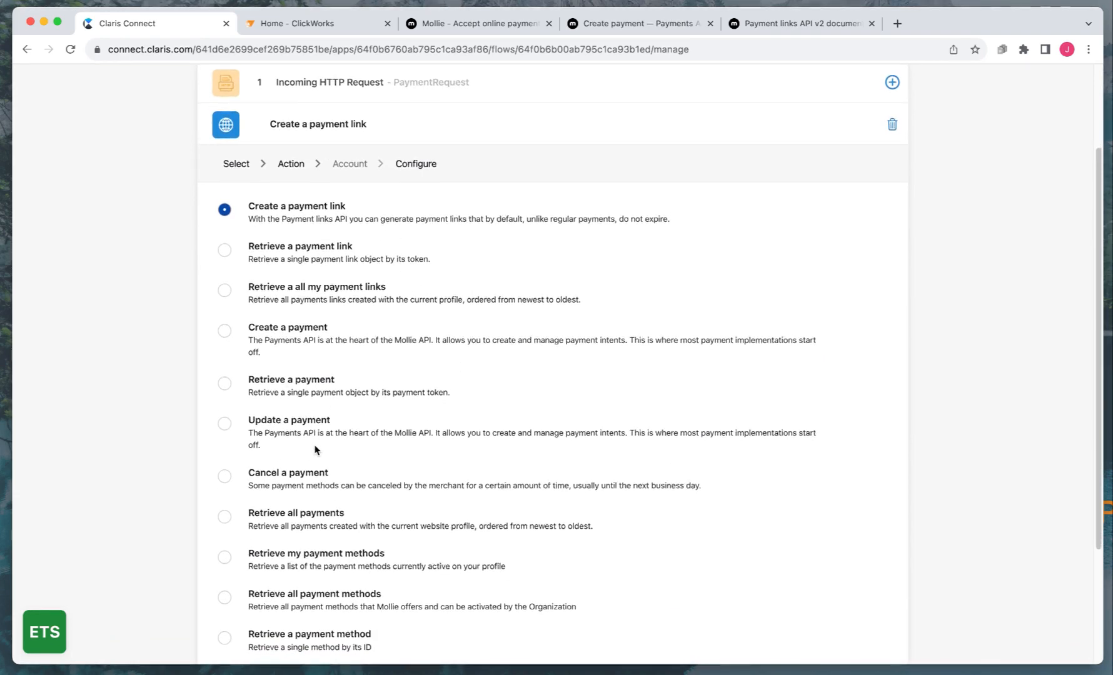
pyautogui.scroll(-2, 313, 442)
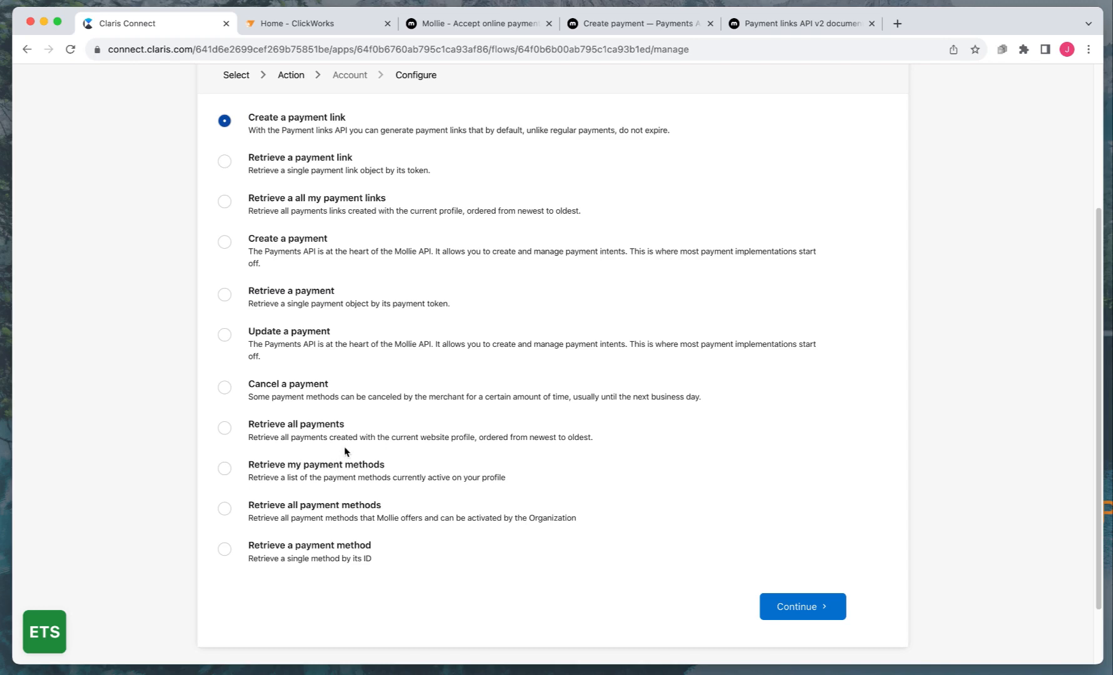
pyautogui.scroll(3, 327, 449)
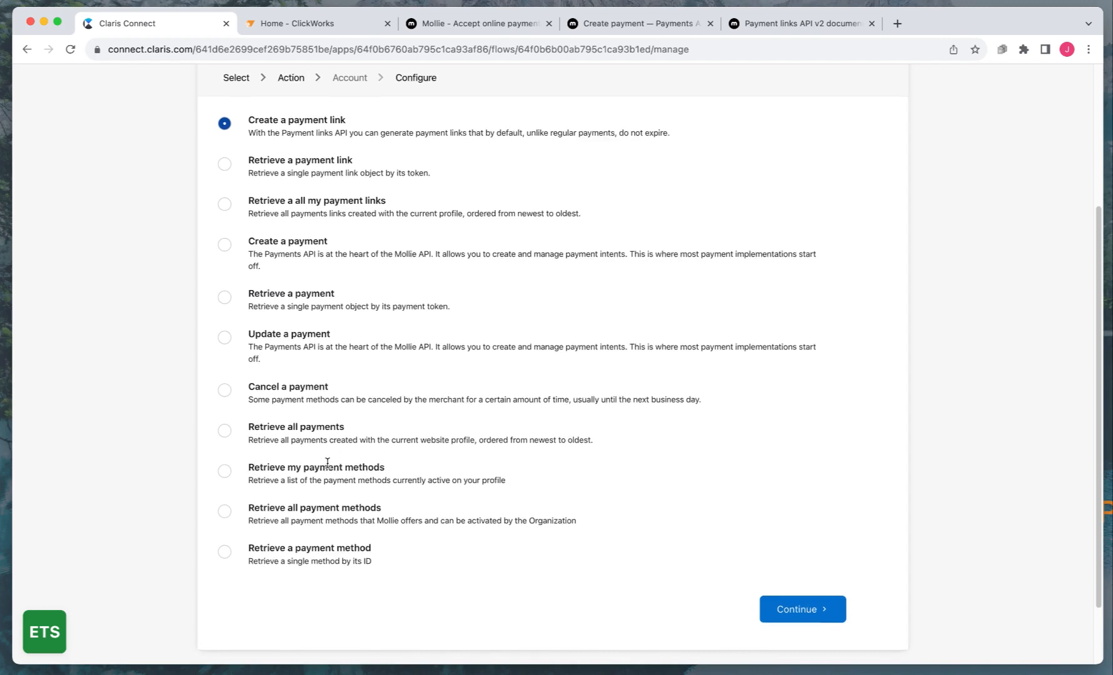
pyautogui.scroll(1, 277, 335)
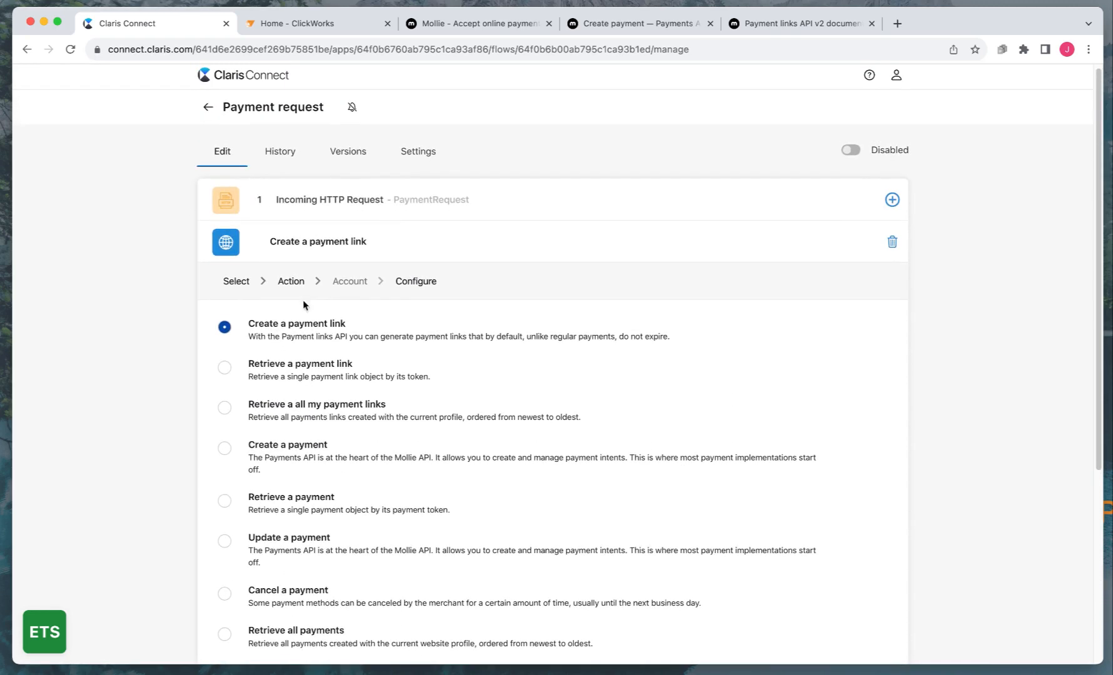
pyautogui.scroll(-5, 681, 436)
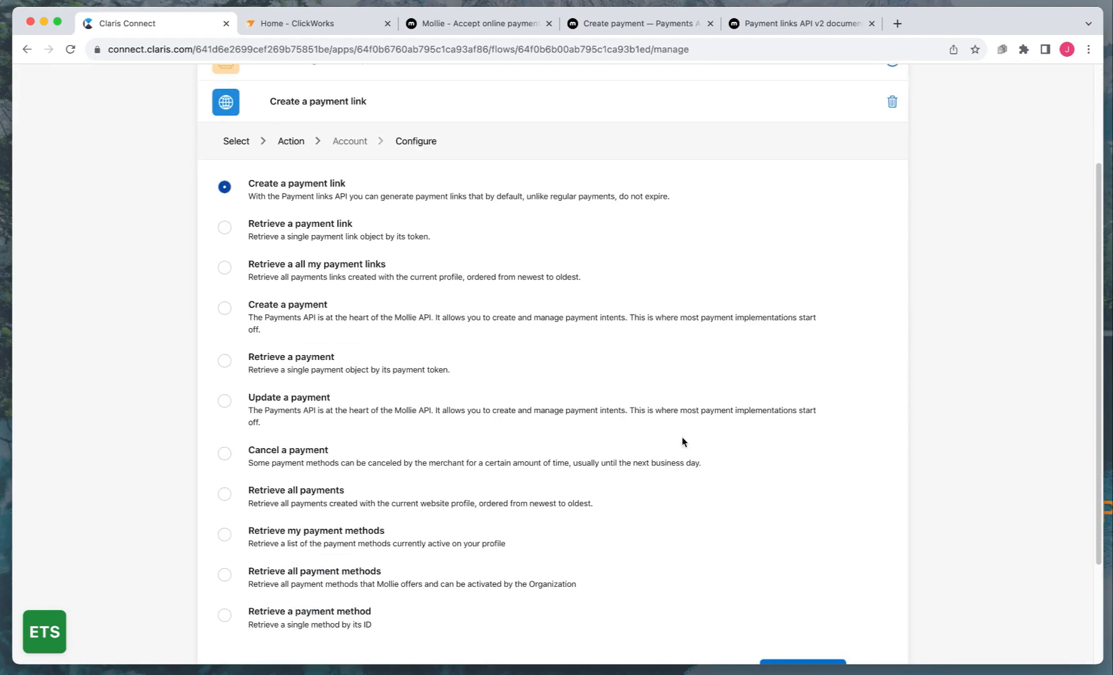
pyautogui.click(789, 582)
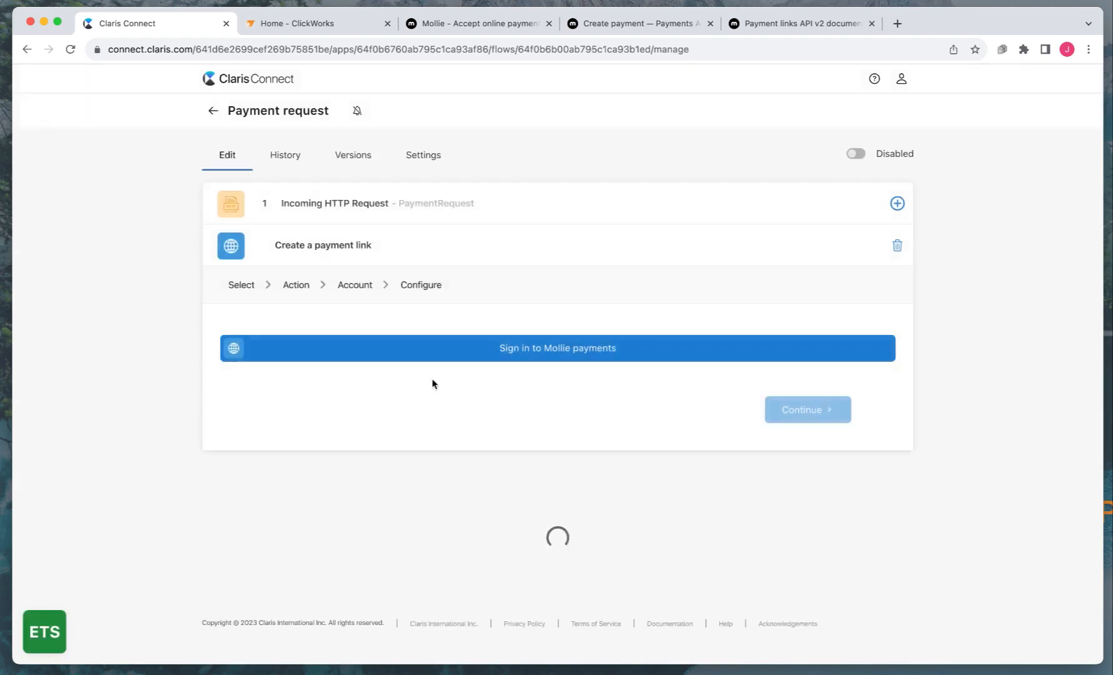
# Sign in to Mollie payments with the pasted bearer token and continue with that account
pyautogui.click(508, 355)
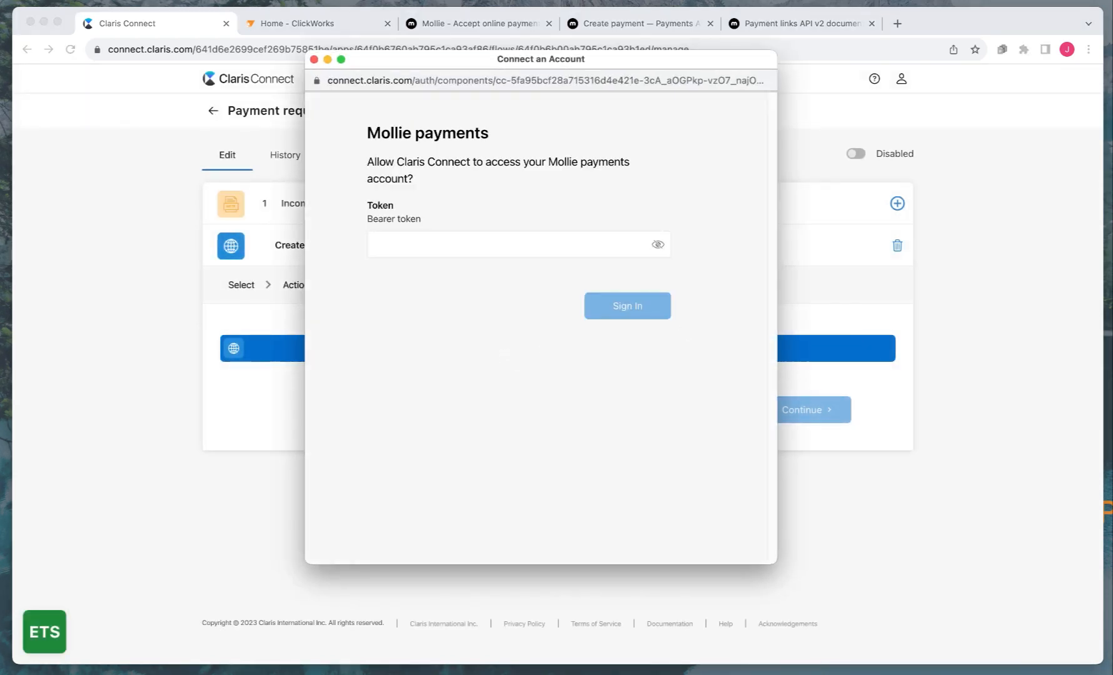
pyautogui.press('super+Tab')
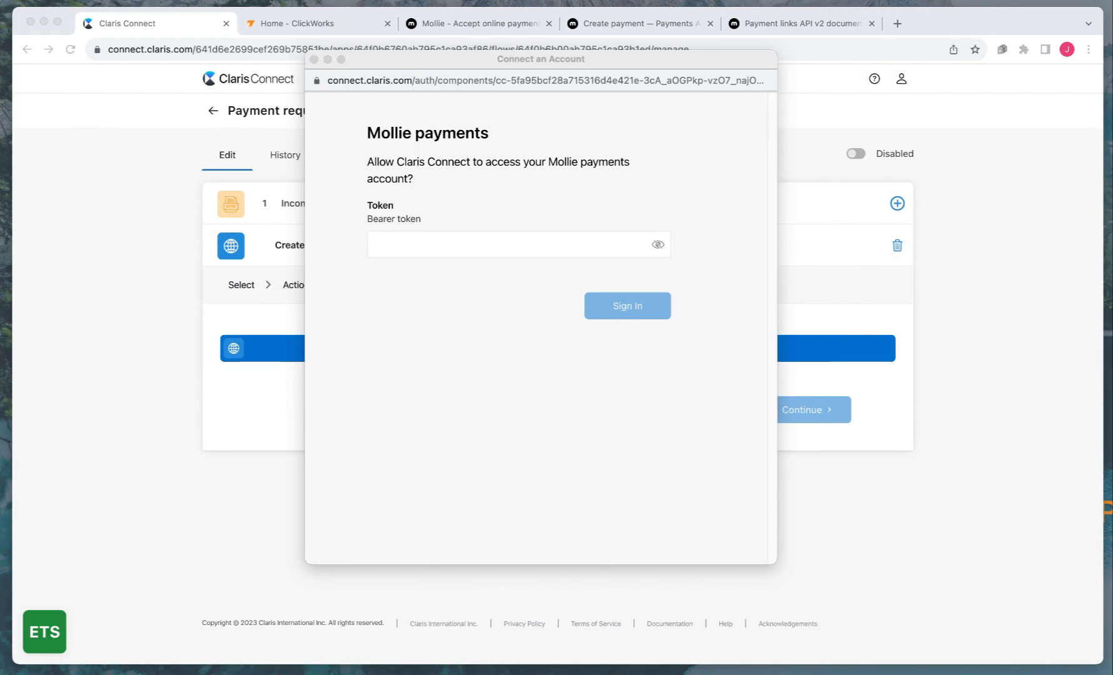
pyautogui.click(450, 207)
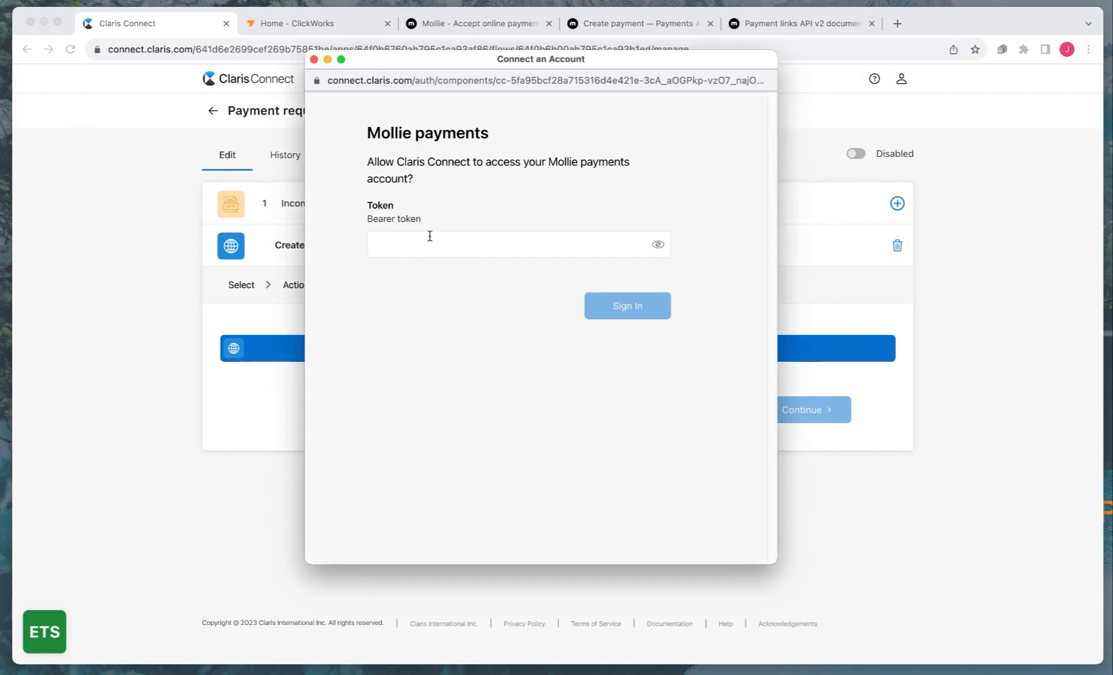
pyautogui.click(418, 246)
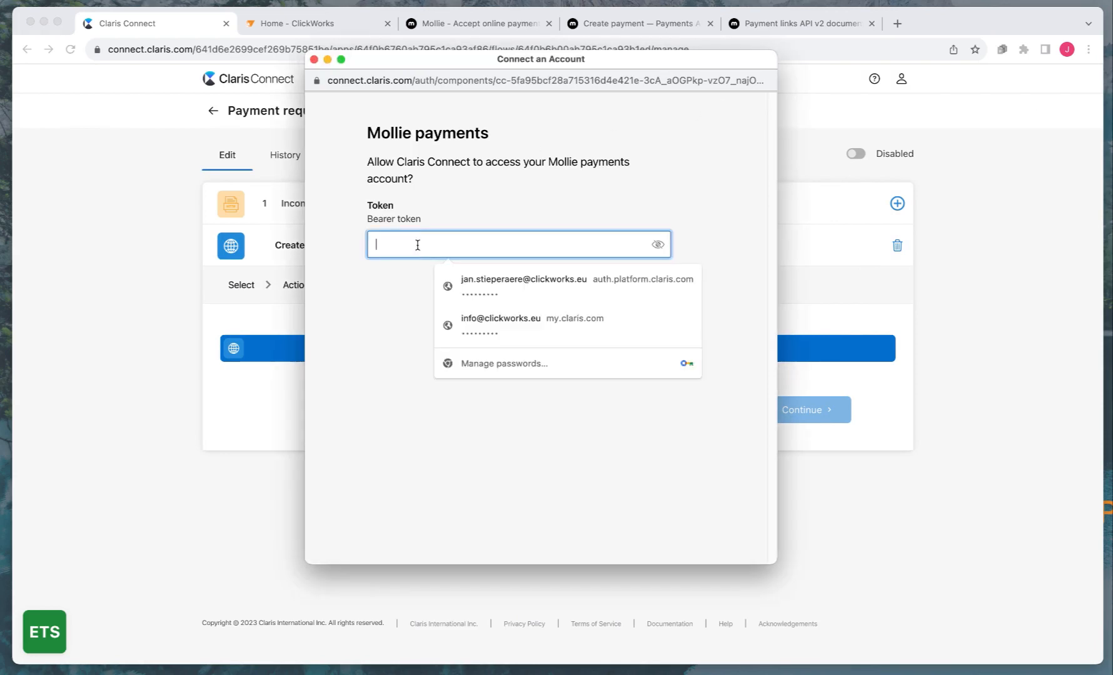
pyautogui.press('super+v')
pyautogui.click(400, 251)
pyautogui.press('super+v')
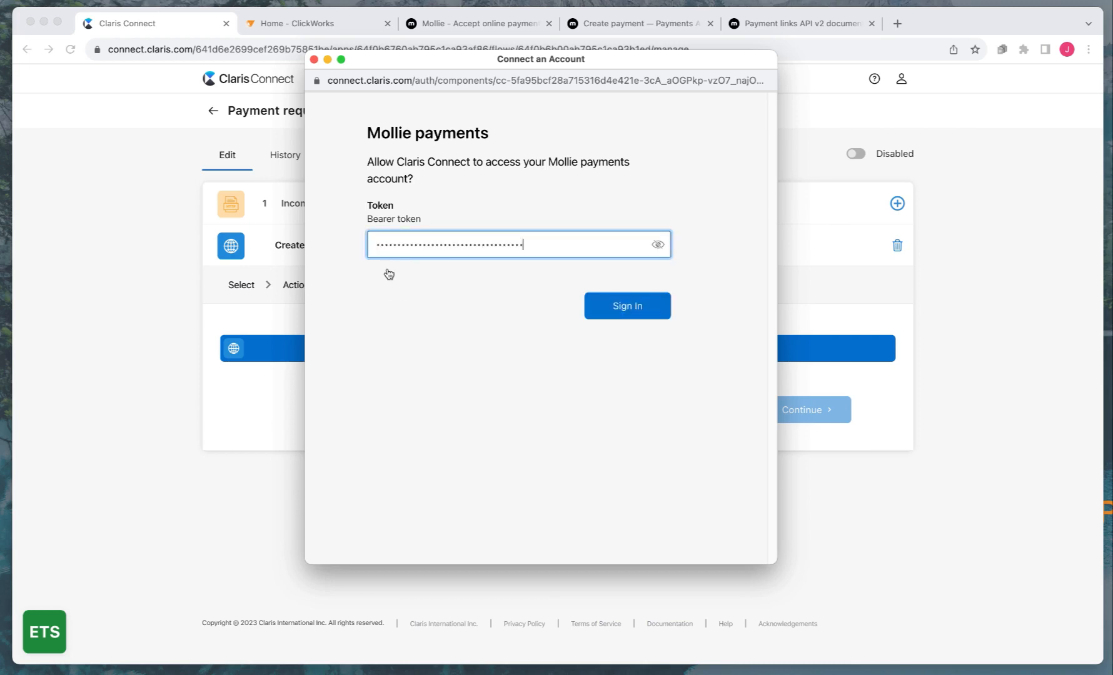
pyautogui.click(386, 273)
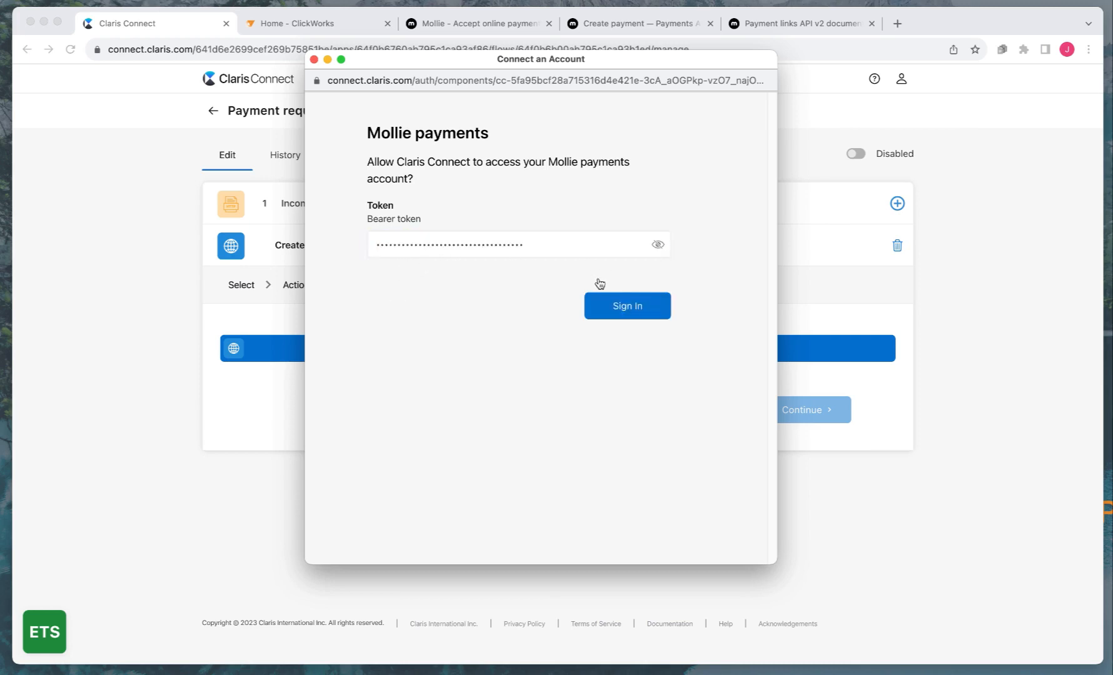
pyautogui.click(616, 310)
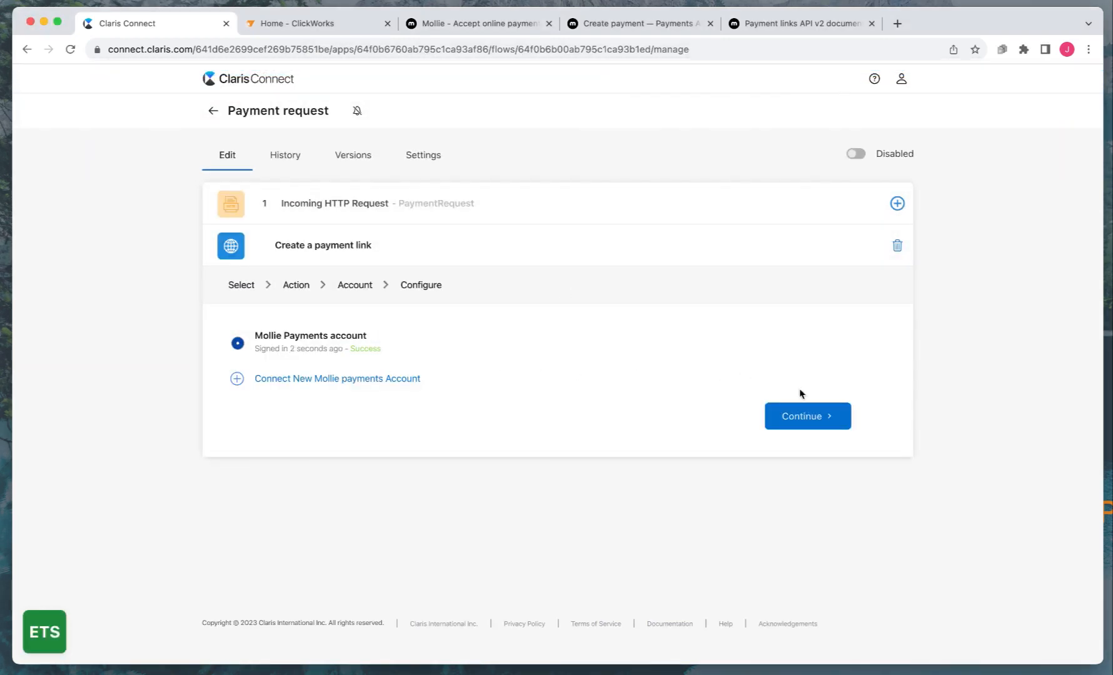
pyautogui.click(795, 416)
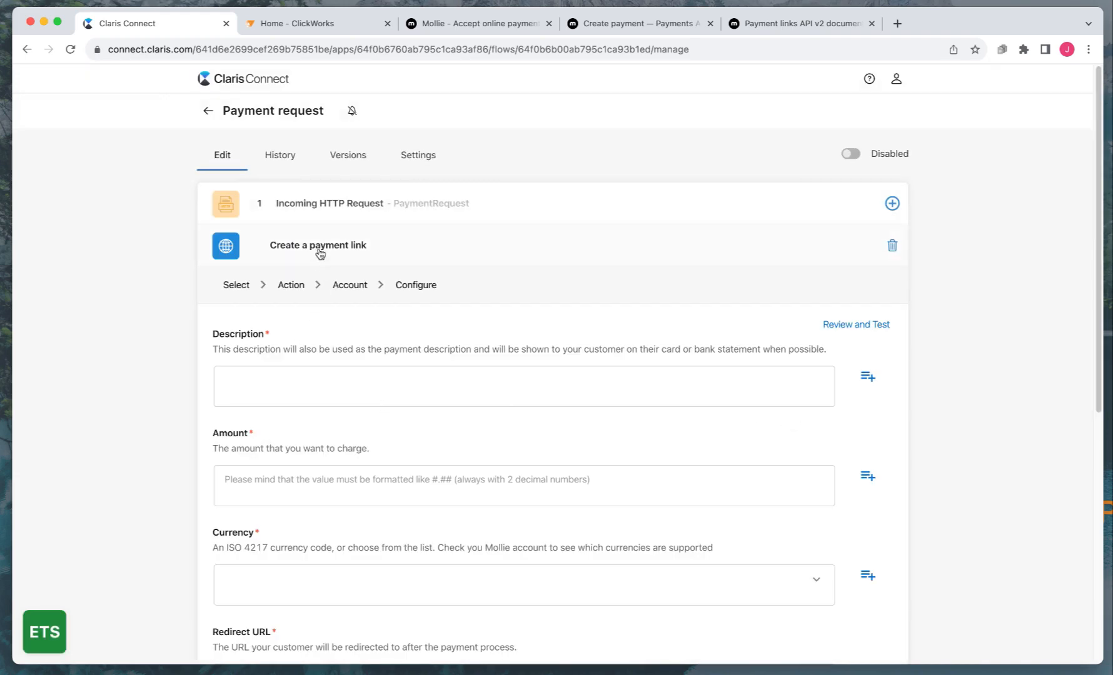
pyautogui.scroll(-5, 339, 385)
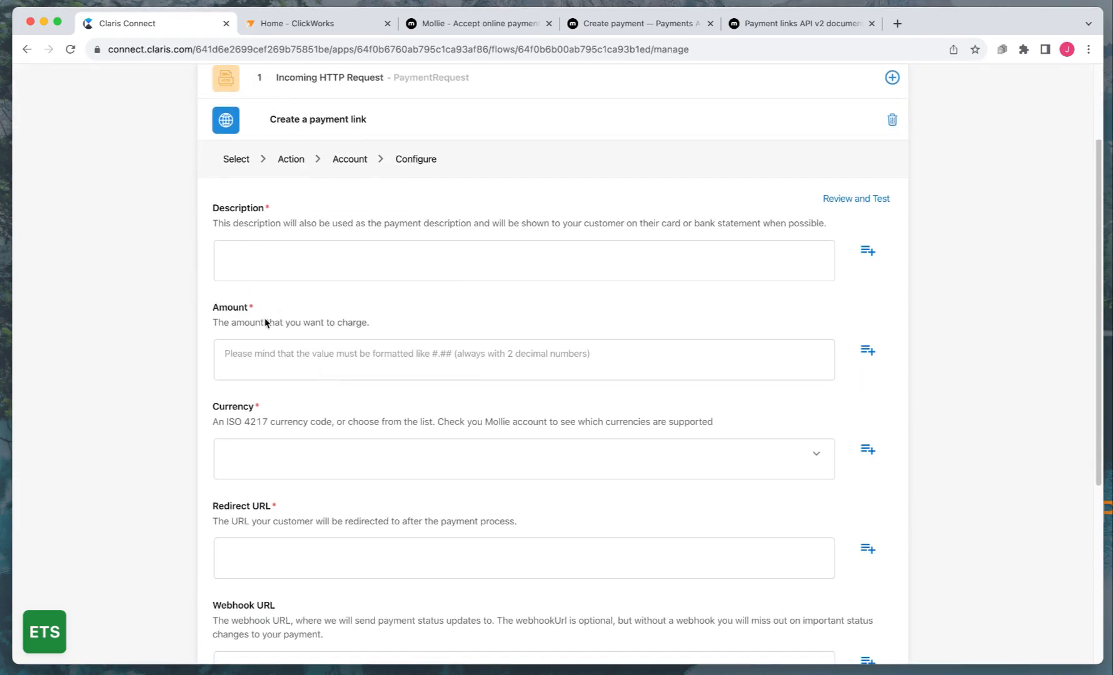
pyautogui.scroll(-3, 265, 445)
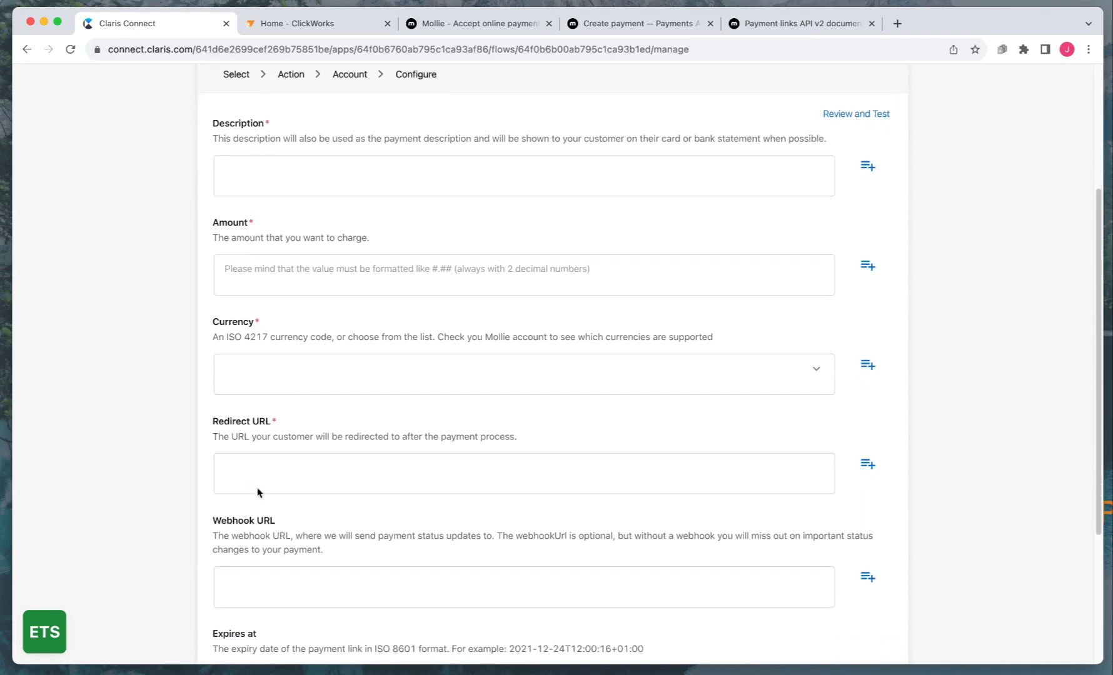
pyautogui.scroll(-1, 283, 473)
pyautogui.scroll(-7, 284, 477)
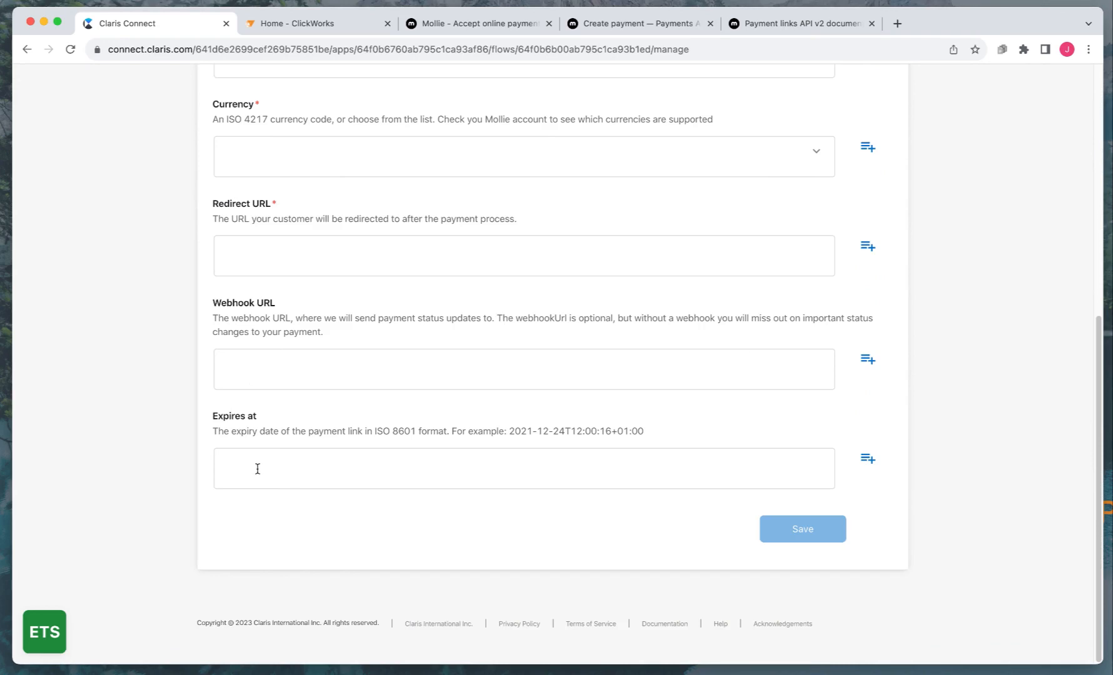
pyautogui.scroll(10, 256, 469)
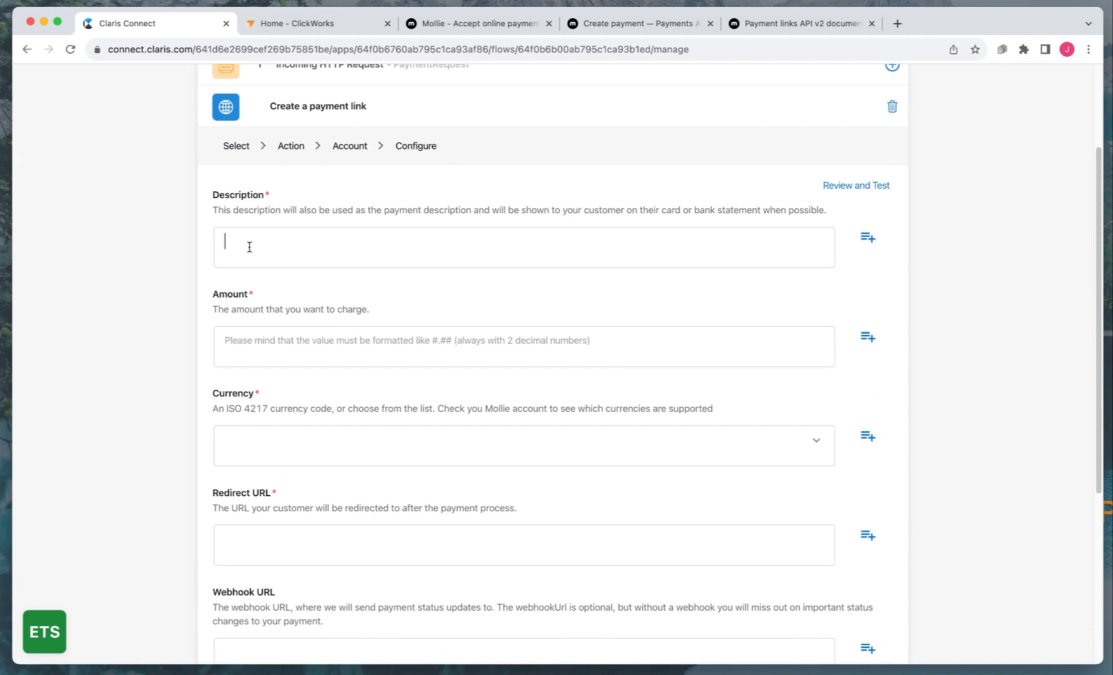
pyautogui.scroll(1, 414, 258)
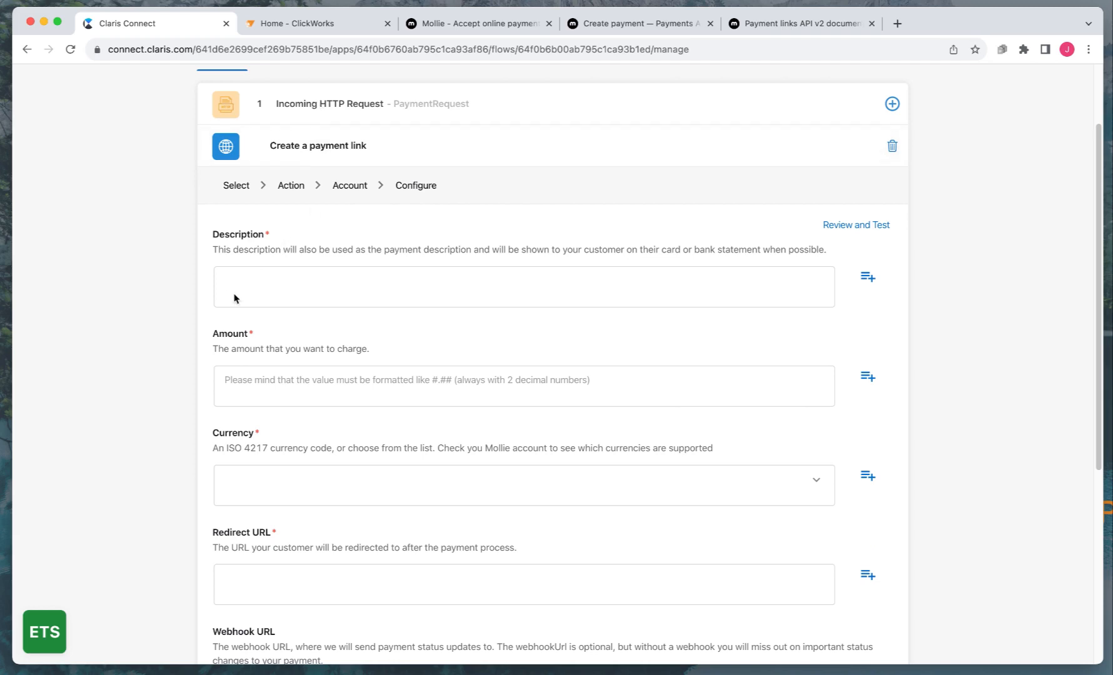
# Enter description 'Demo Mollie CC', amount 100.00 and currency Euro
pyautogui.write('De')
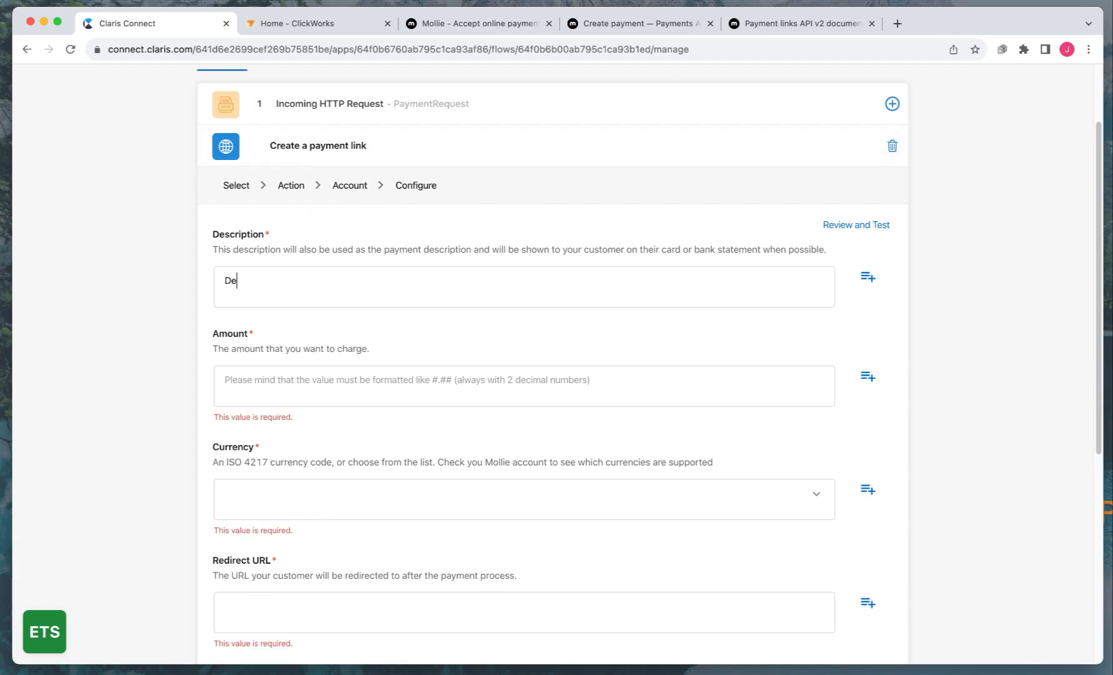
pyautogui.write('mo Mollie CC')
pyautogui.click(249, 384)
pyautogui.write('100.00')
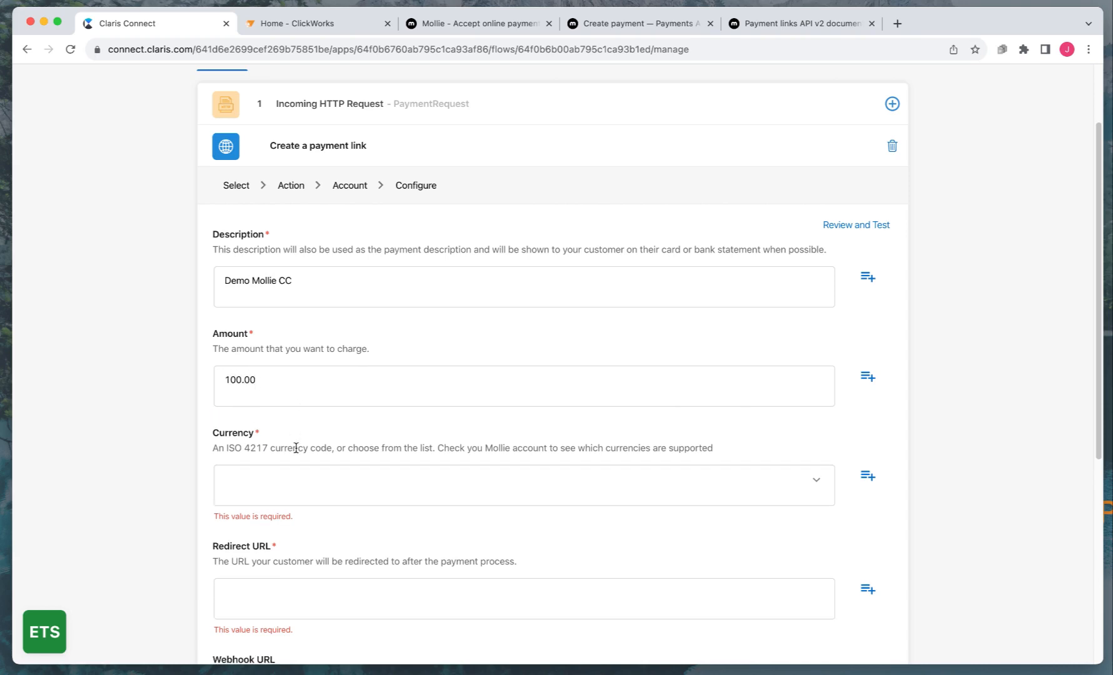
pyautogui.click(290, 484)
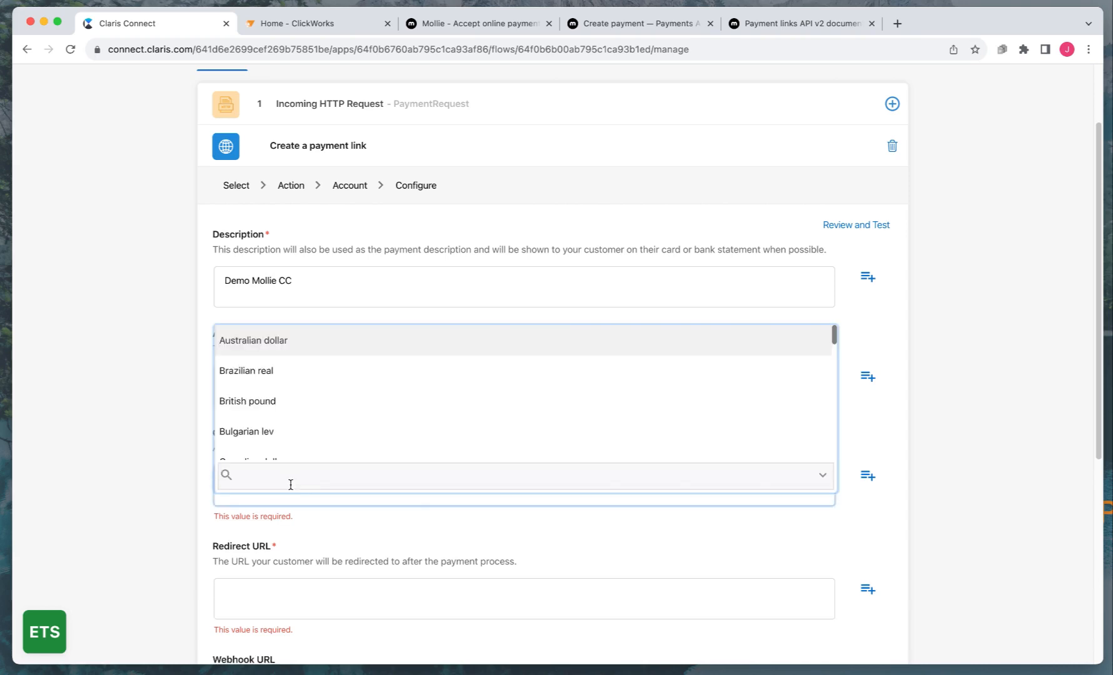
pyautogui.click(207, 390)
pyautogui.scroll(-3, 269, 484)
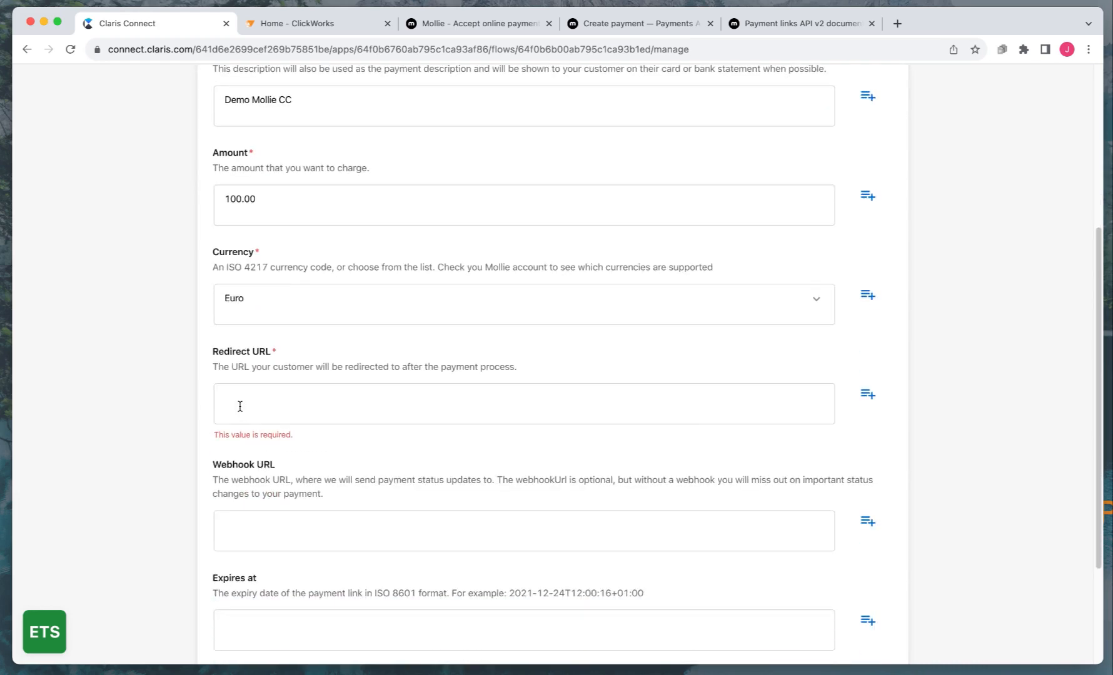
pyautogui.write('https://')
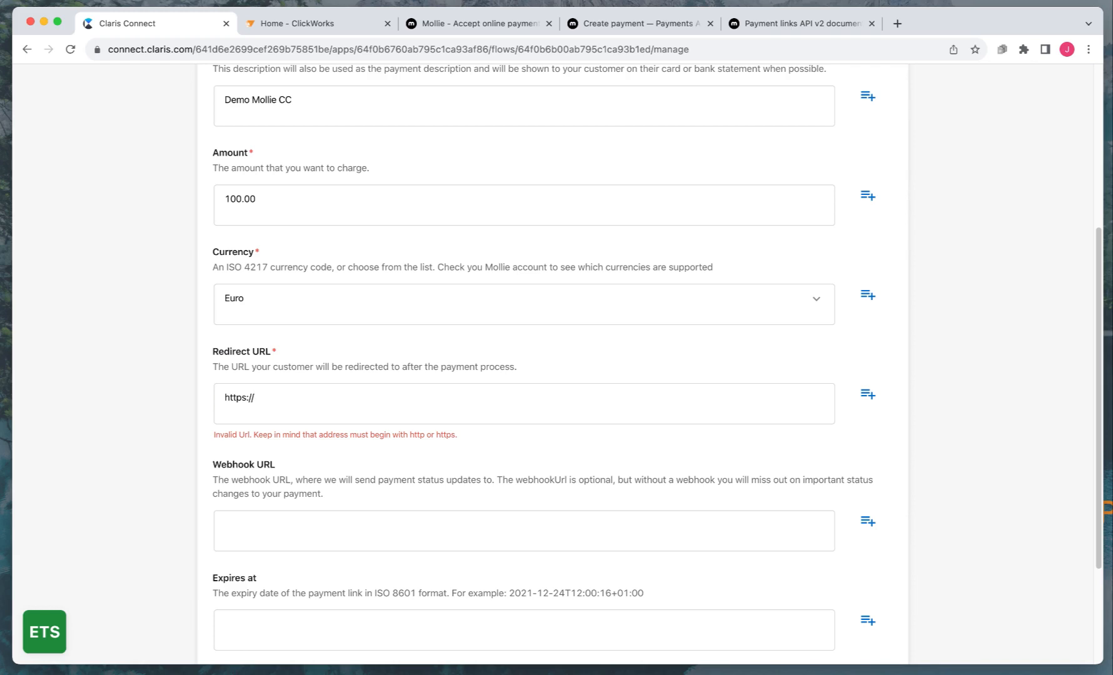
pyautogui.write('www.')
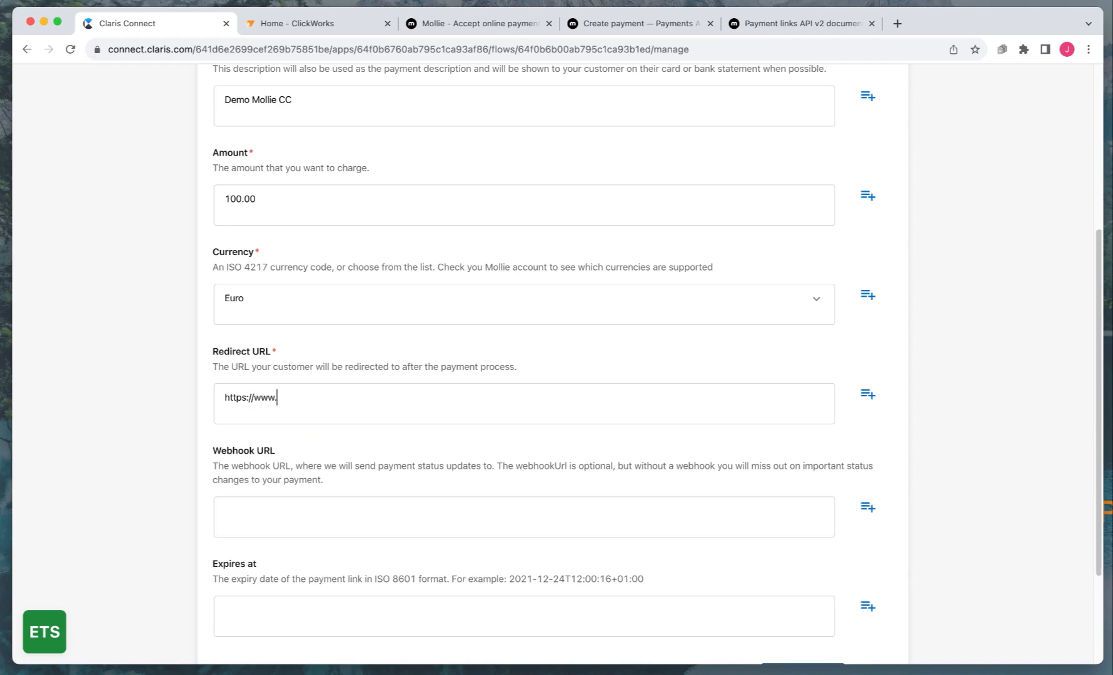
pyautogui.write('clickworks.eu')
pyautogui.click(269, 513)
pyautogui.press('super+Tab')
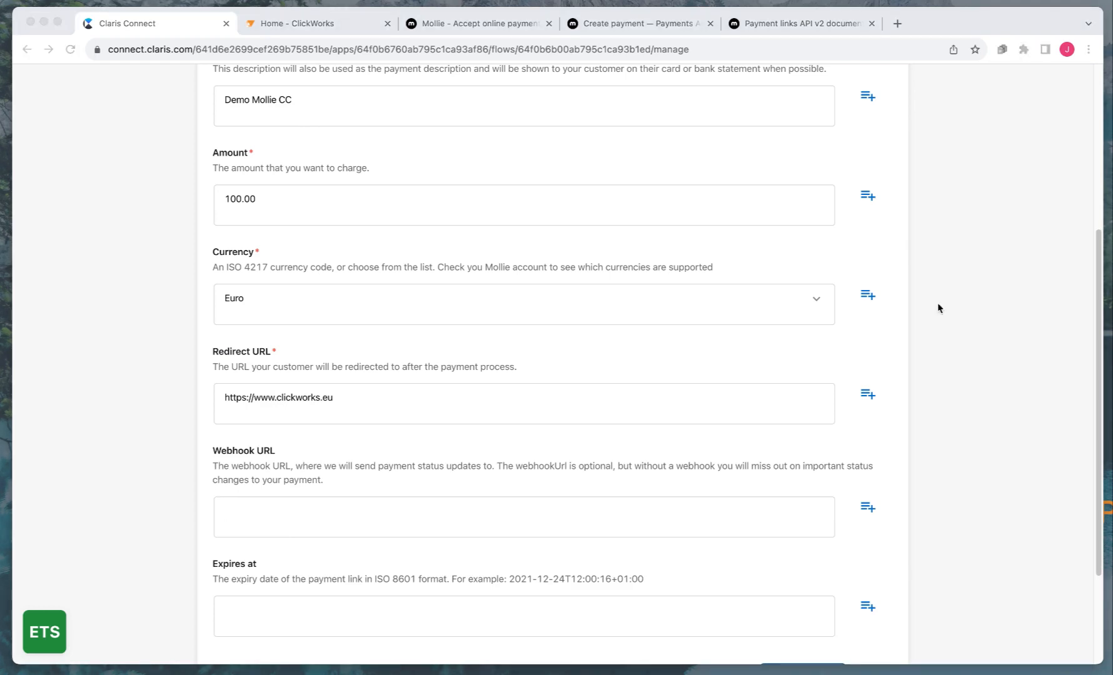
pyautogui.click(303, 515)
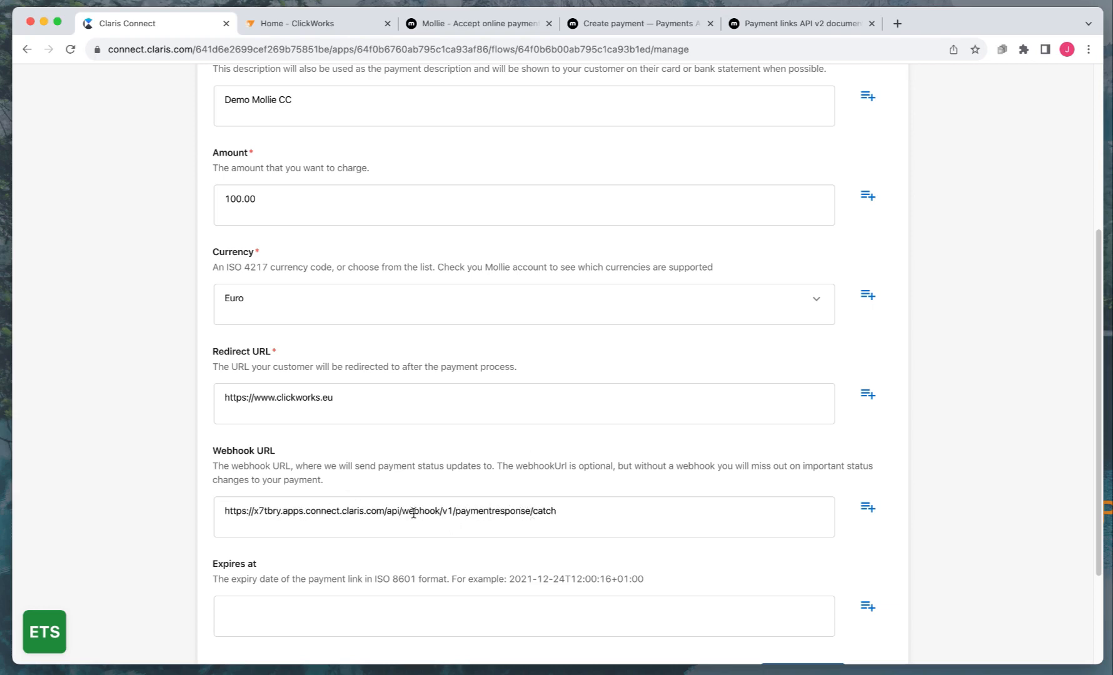
pyautogui.scroll(-1, 413, 511)
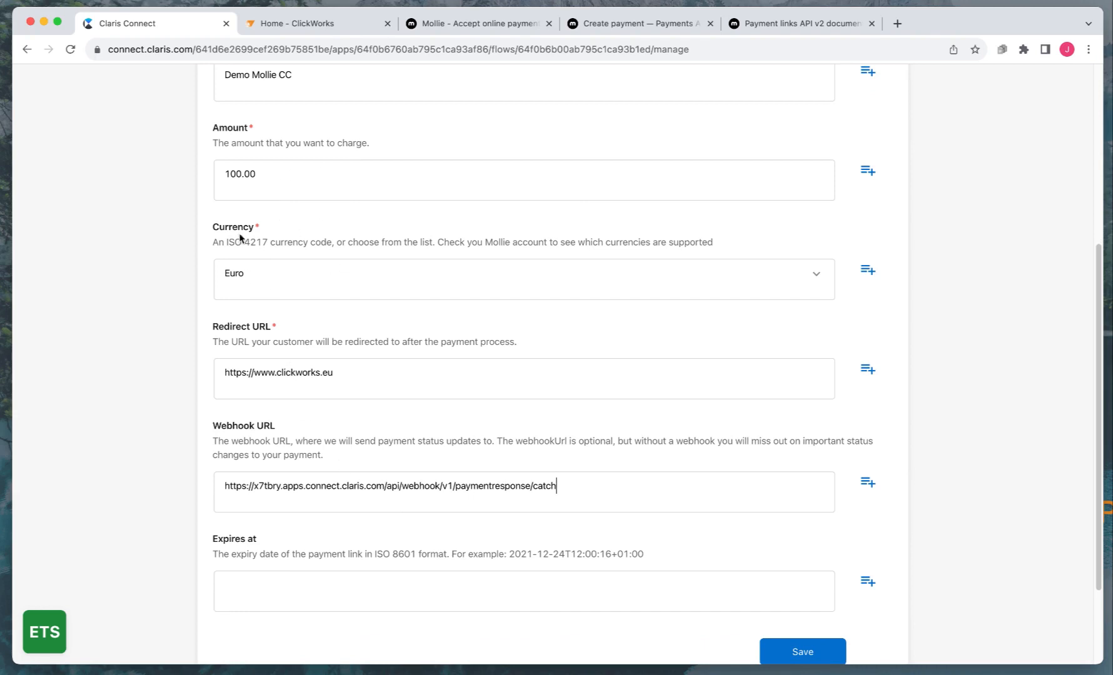
pyautogui.scroll(3, 246, 308)
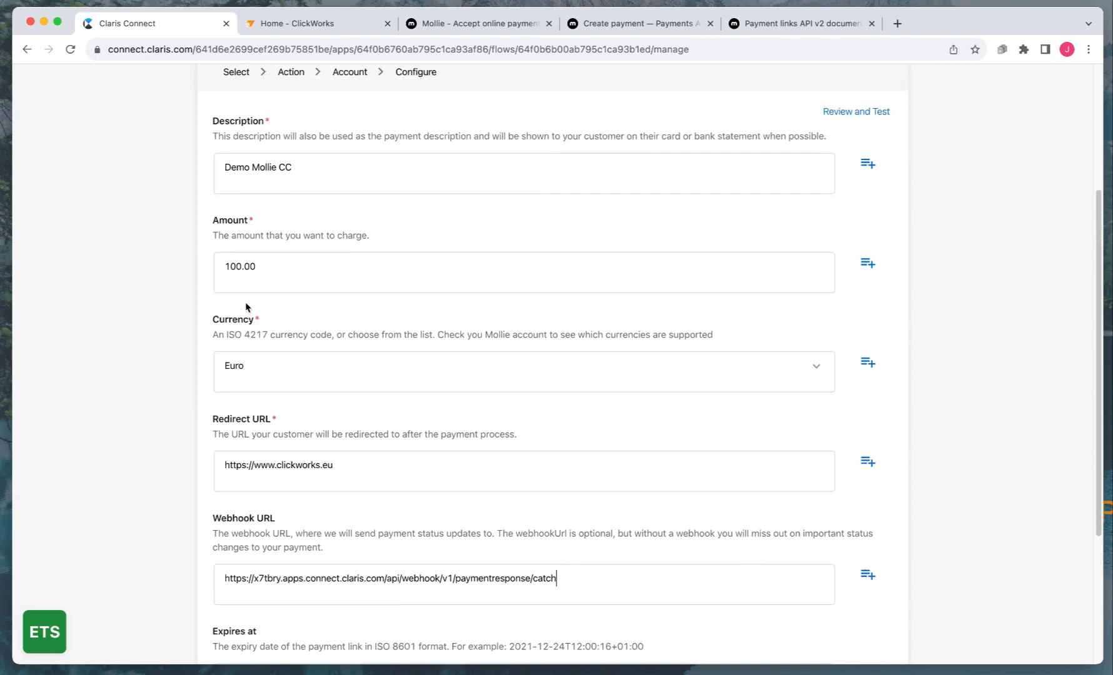
pyautogui.scroll(5, 246, 307)
# Save the payment link step, switch the Payment request flow to Enabled, and run it now
pyautogui.scroll(-7, 243, 310)
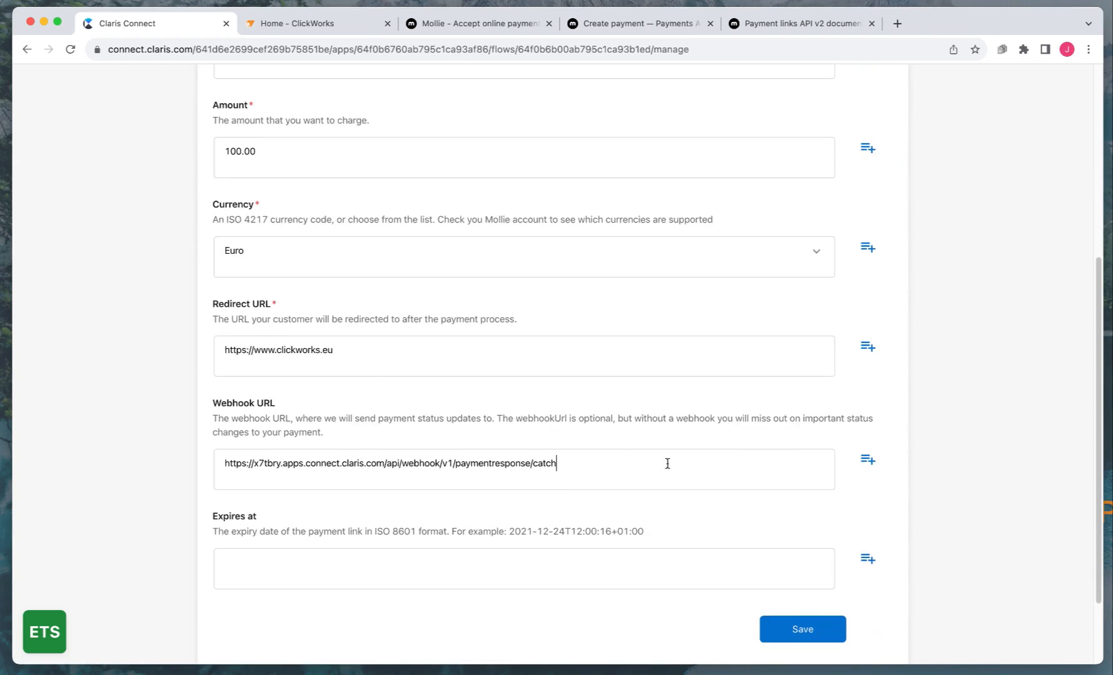
pyautogui.click(797, 634)
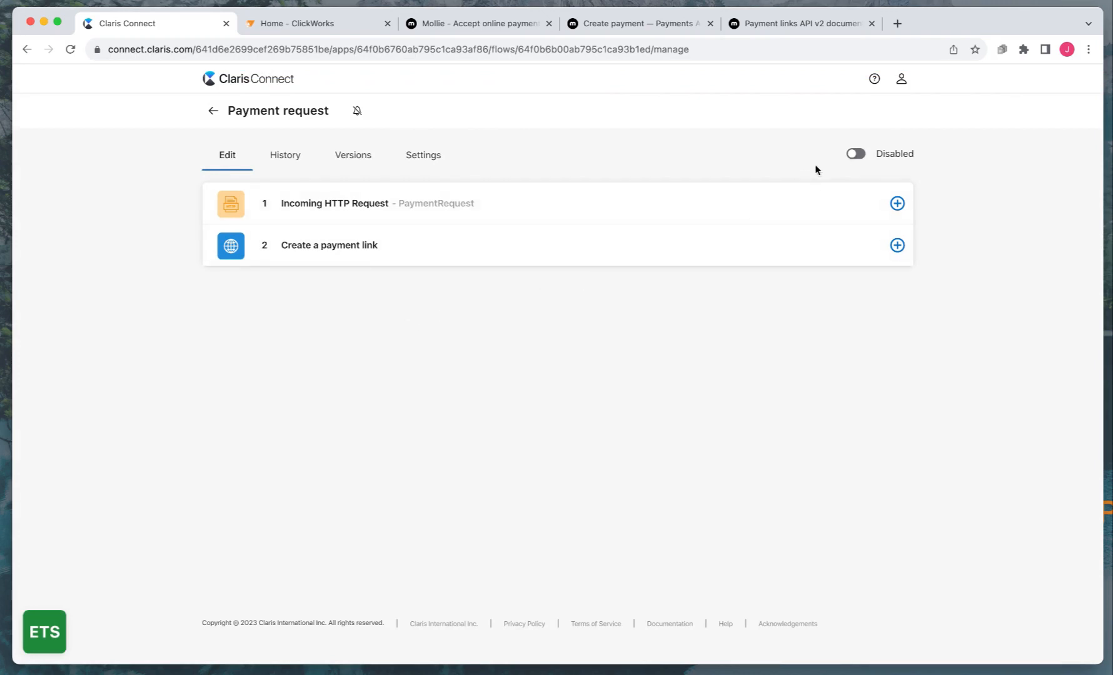
pyautogui.click(857, 155)
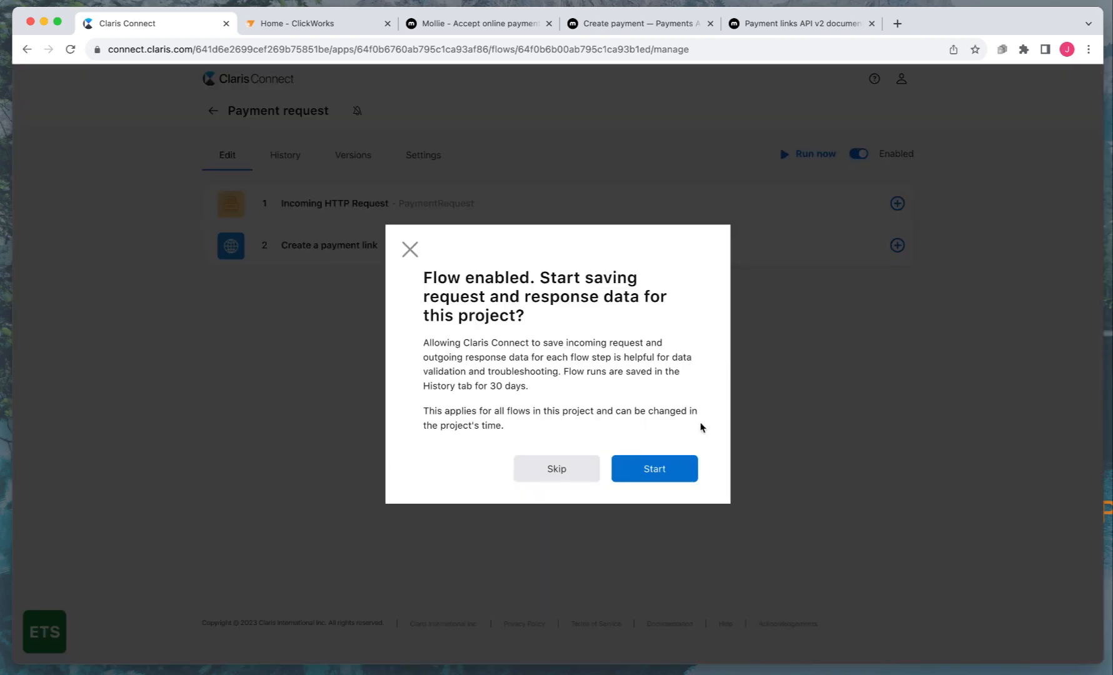
pyautogui.click(647, 467)
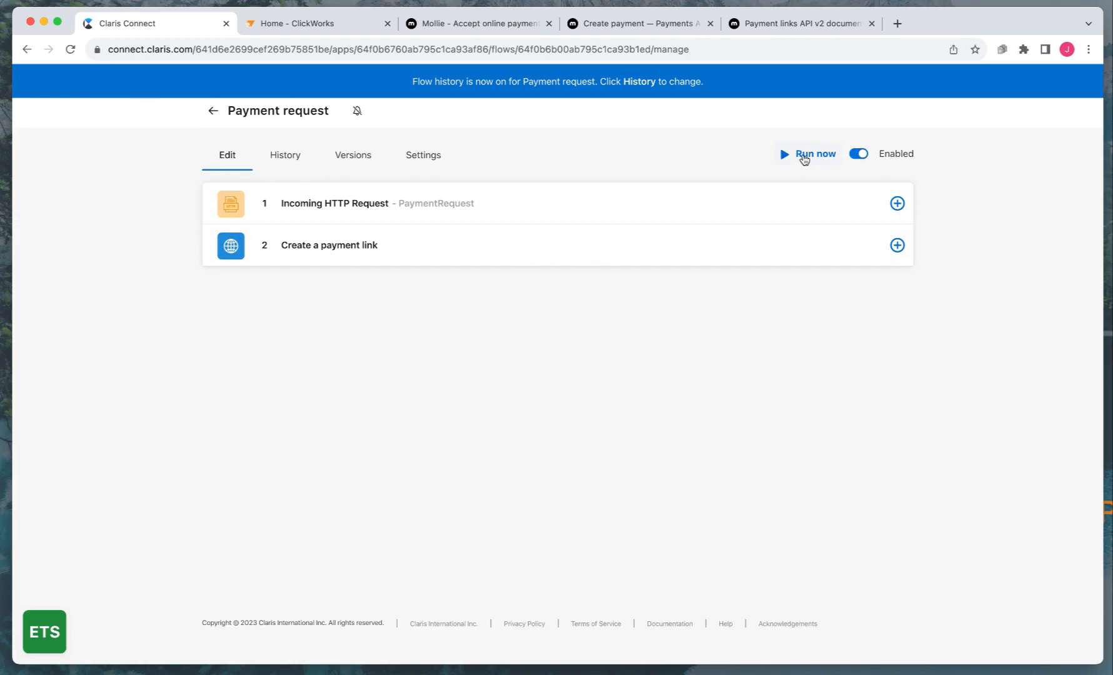
pyautogui.click(804, 156)
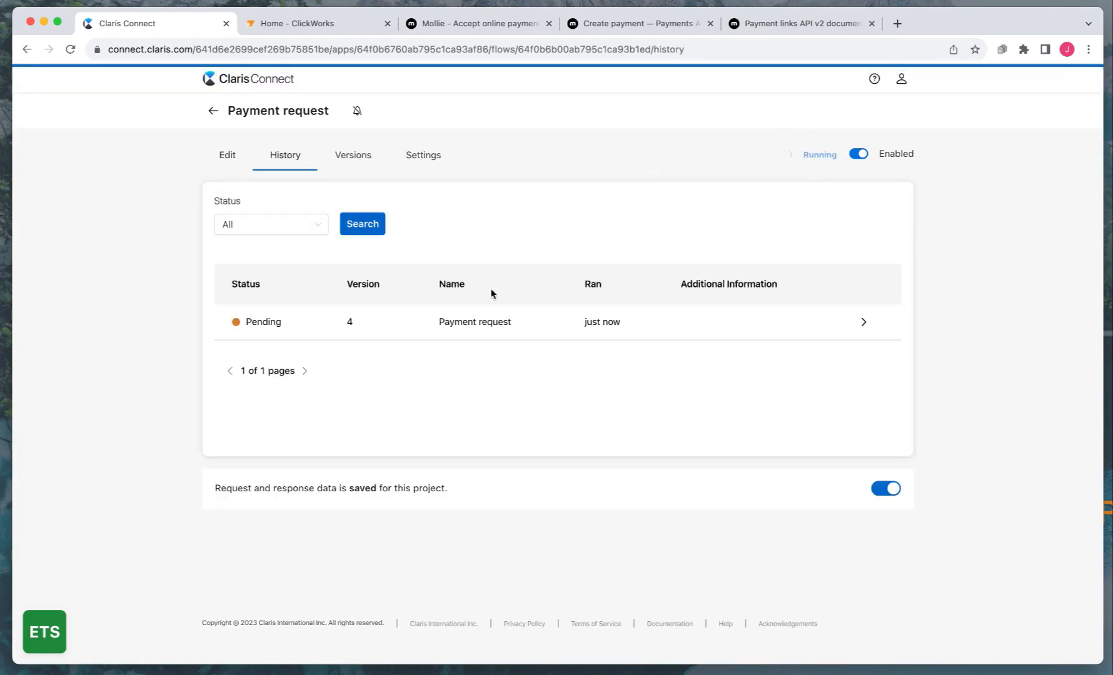
# Open the pending run and inspect the Create a payment link step's response JSON
pyautogui.click(472, 329)
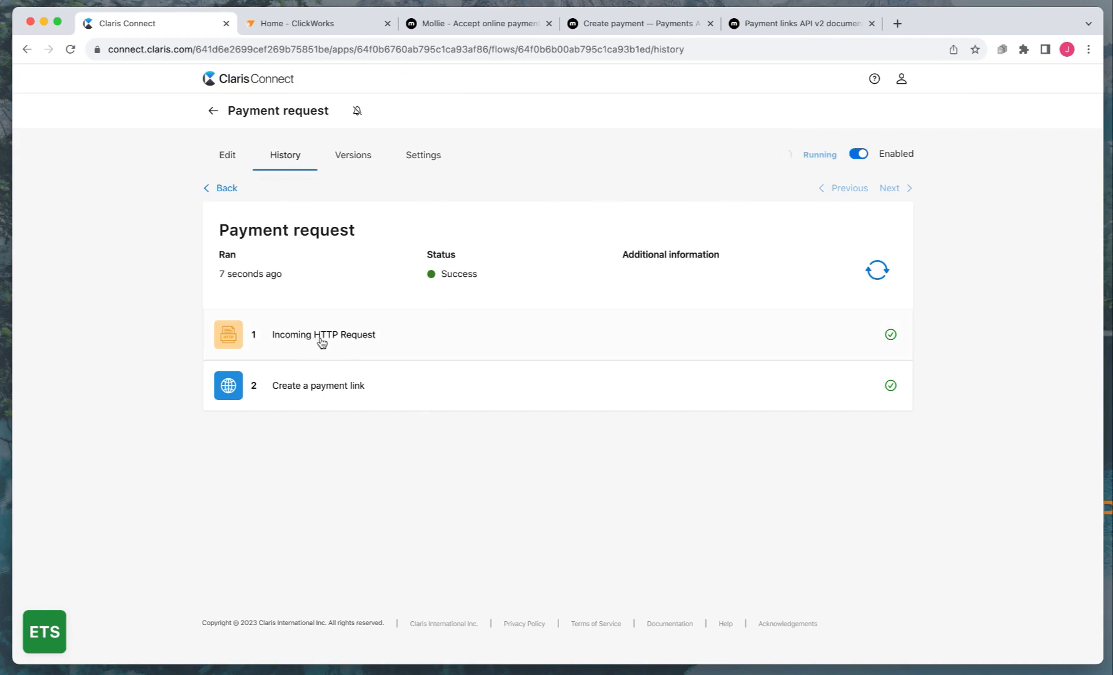
pyautogui.click(314, 385)
pyautogui.scroll(-4, 324, 385)
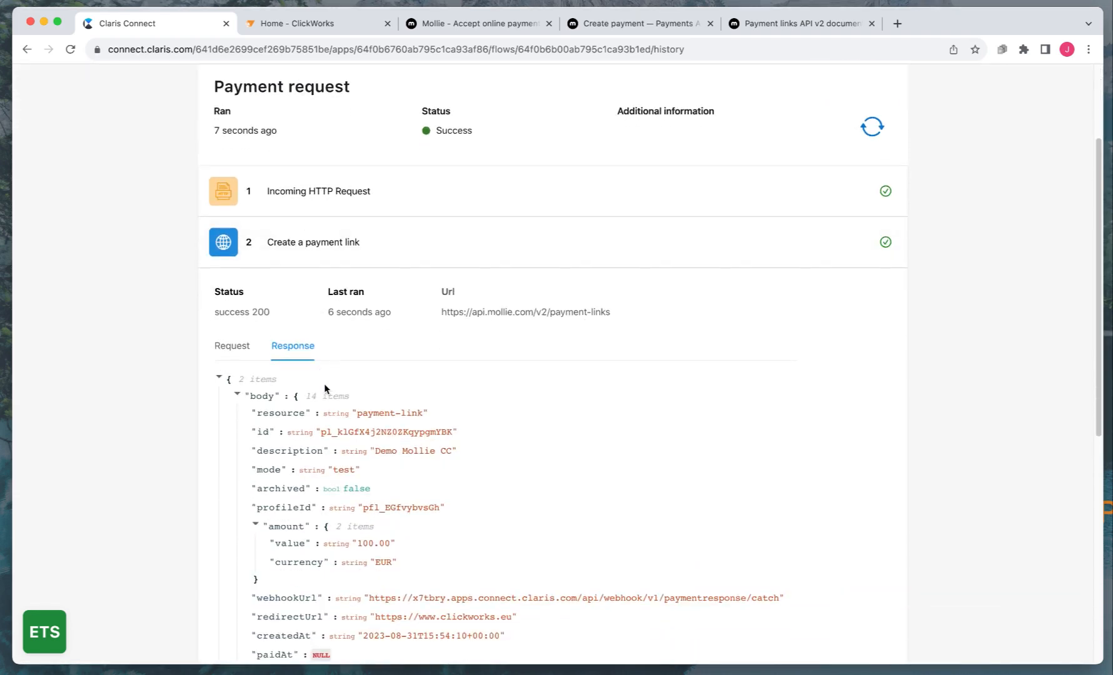
pyautogui.scroll(-1, 394, 388)
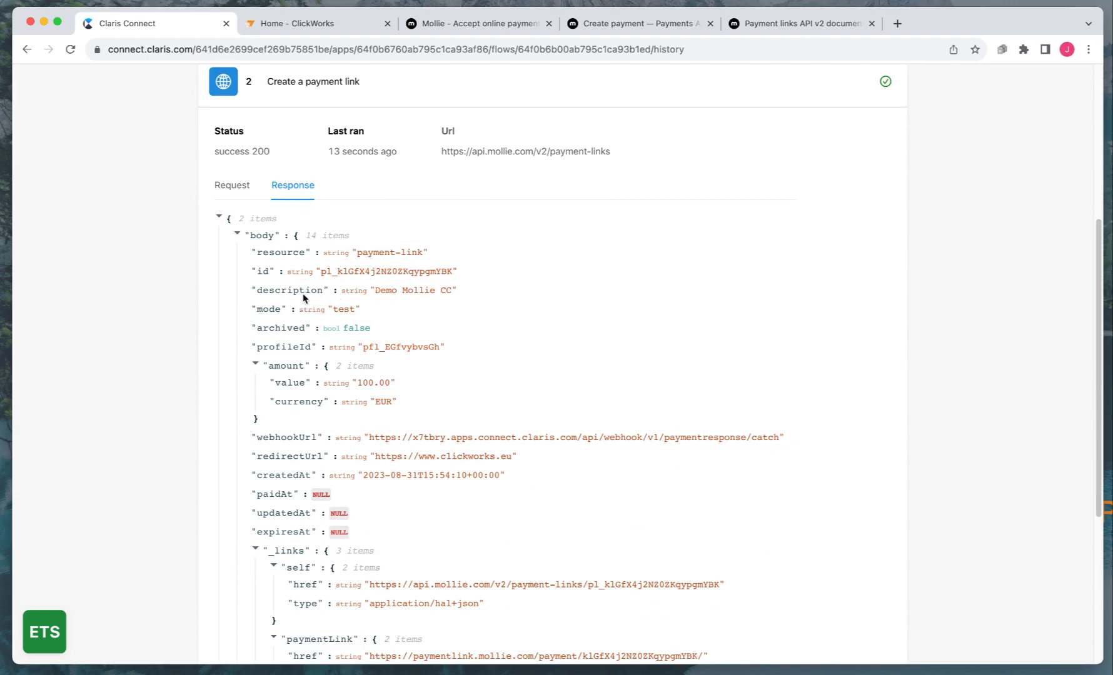
pyautogui.doubleClick(404, 292)
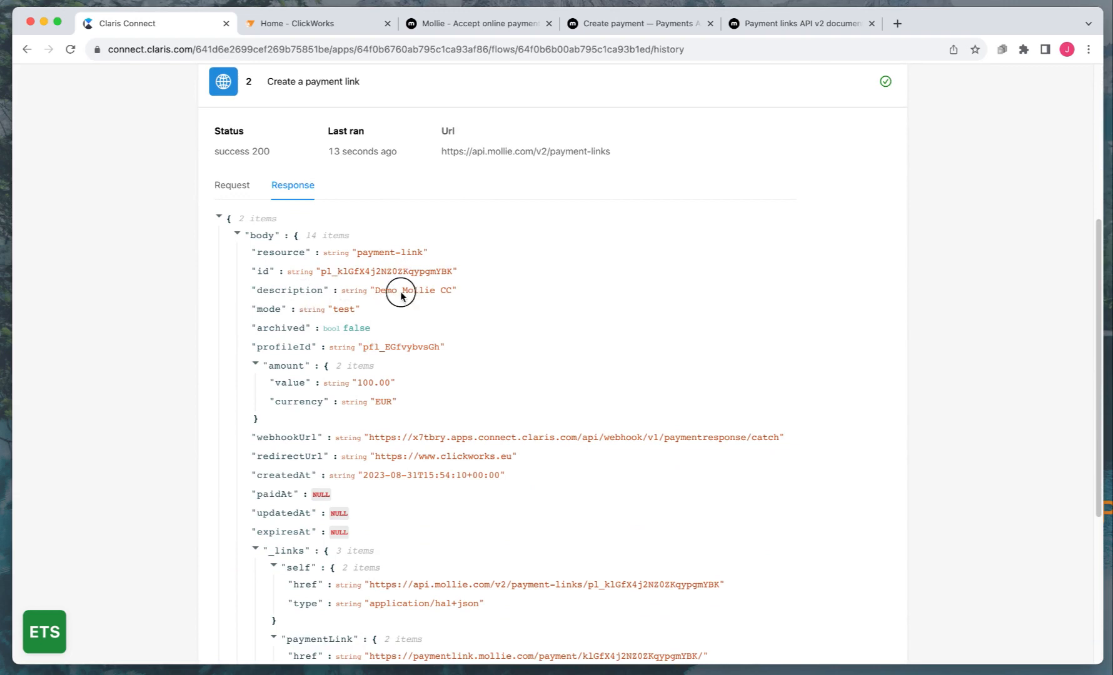
pyautogui.click(401, 353)
pyautogui.doubleClick(373, 274)
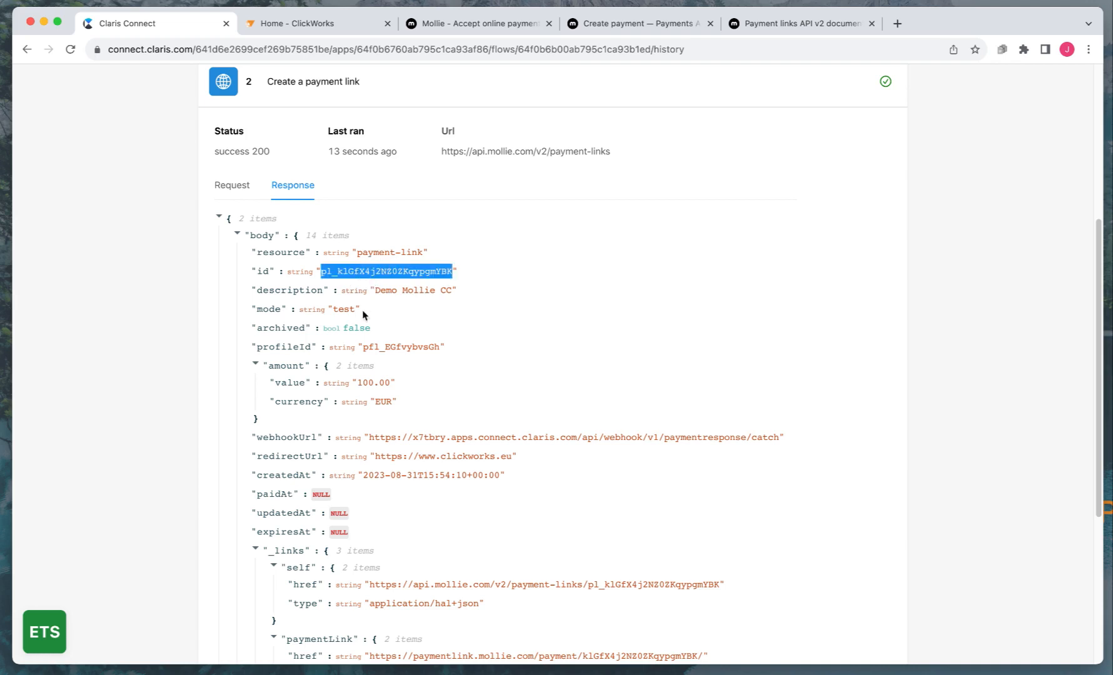
pyautogui.click(368, 387)
# Select the paymentLink href URL in the response
pyautogui.scroll(-3, 381, 457)
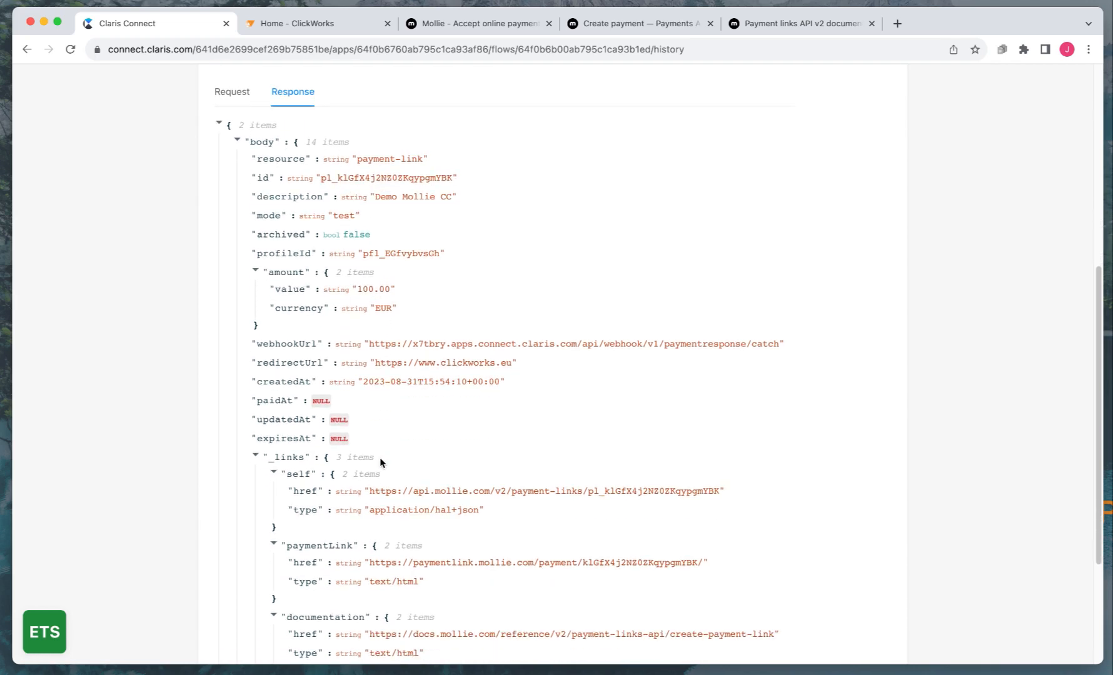
pyautogui.scroll(-2, 383, 456)
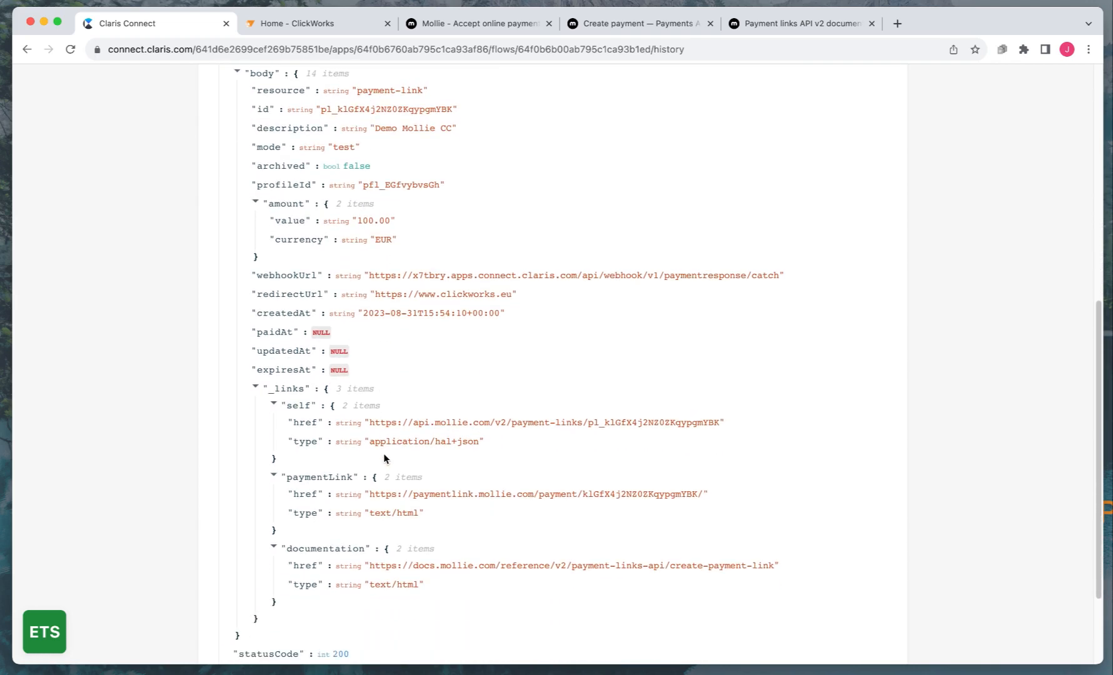
pyautogui.click(352, 478)
pyautogui.click(324, 480)
pyautogui.moveTo(371, 497); pyautogui.dragTo(703, 496)
pyautogui.press('super+c')
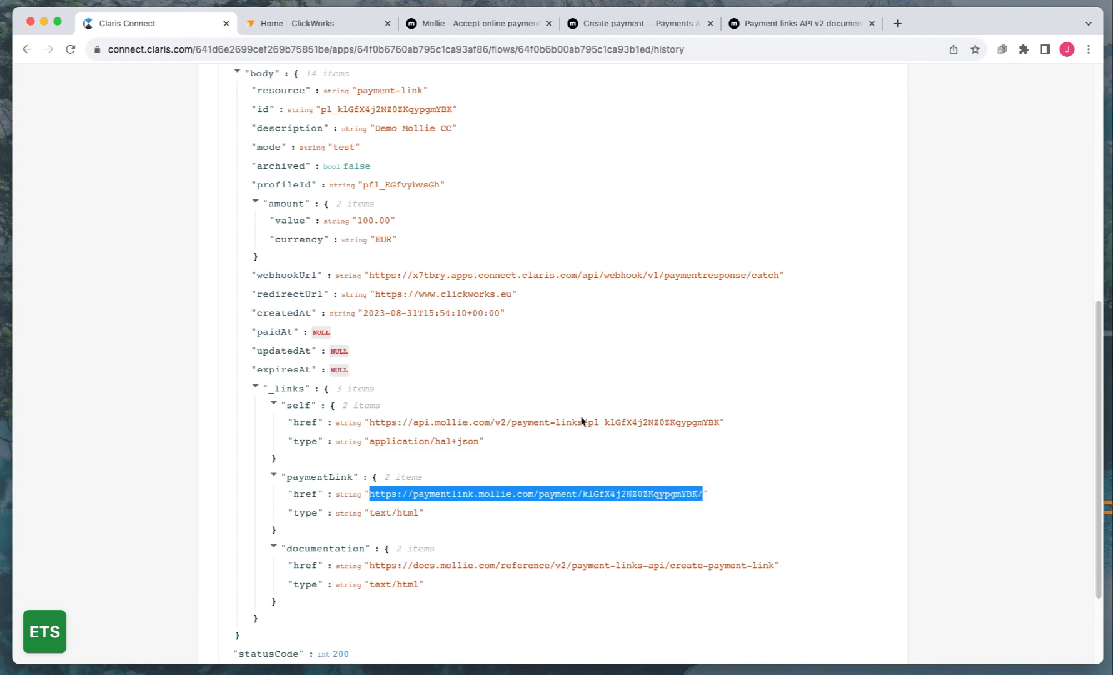
# Open the copied Mollie payment link URL in the ClickWorks tab
pyautogui.click(306, 25)
pyautogui.click(300, 48)
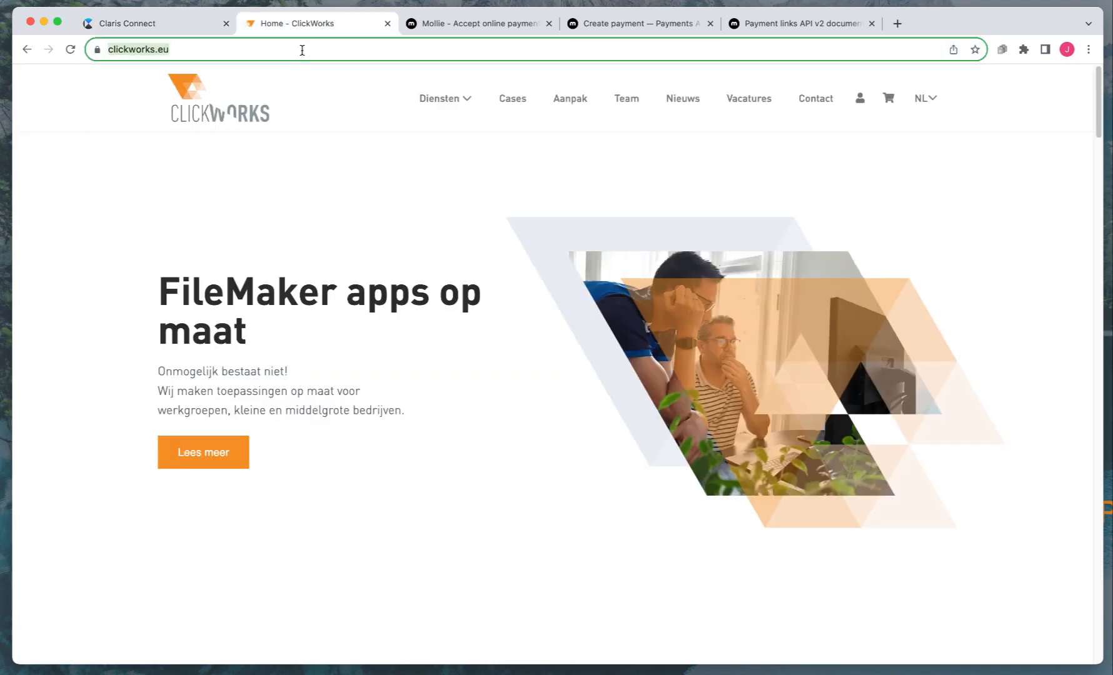
pyautogui.press('super+v')
pyautogui.press('Return')
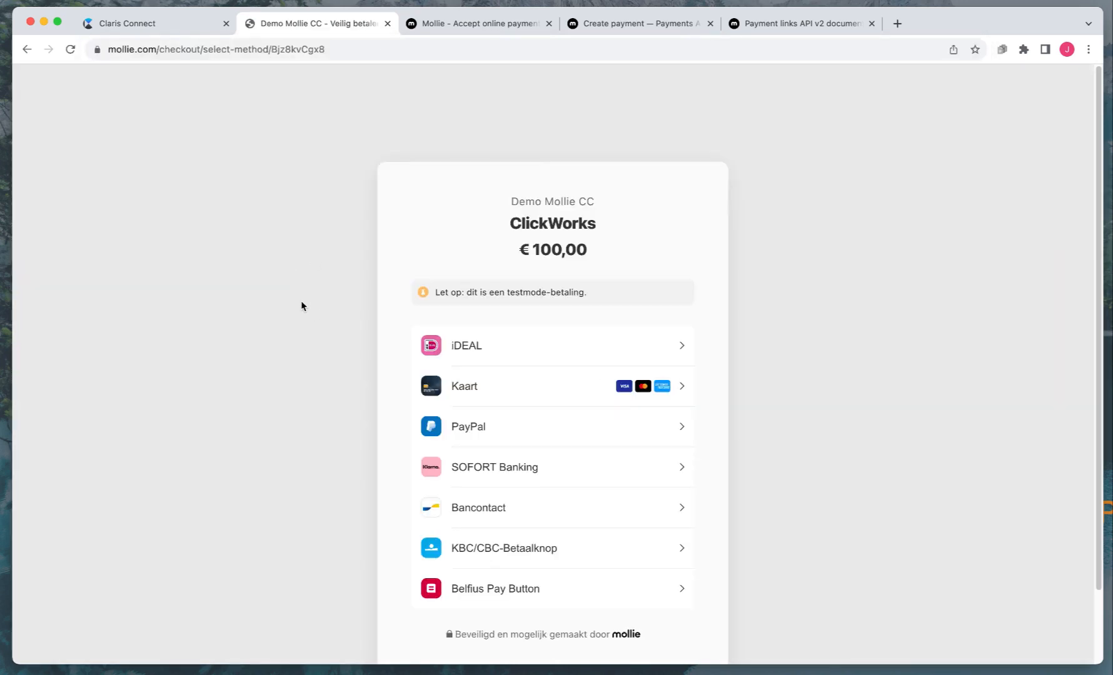
# Choose Bancontact on the €100,00 test-mode checkout, then return to Claris Connect
pyautogui.scroll(-2, 301, 306)
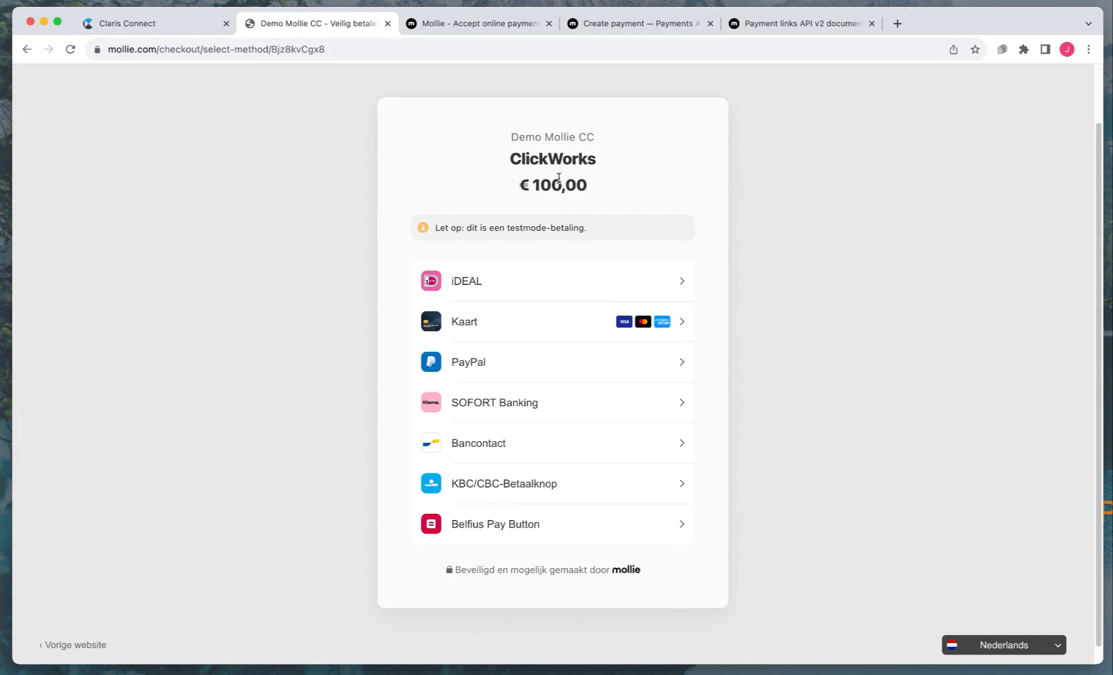
pyautogui.doubleClick(518, 229)
pyautogui.click(535, 191)
pyautogui.click(481, 449)
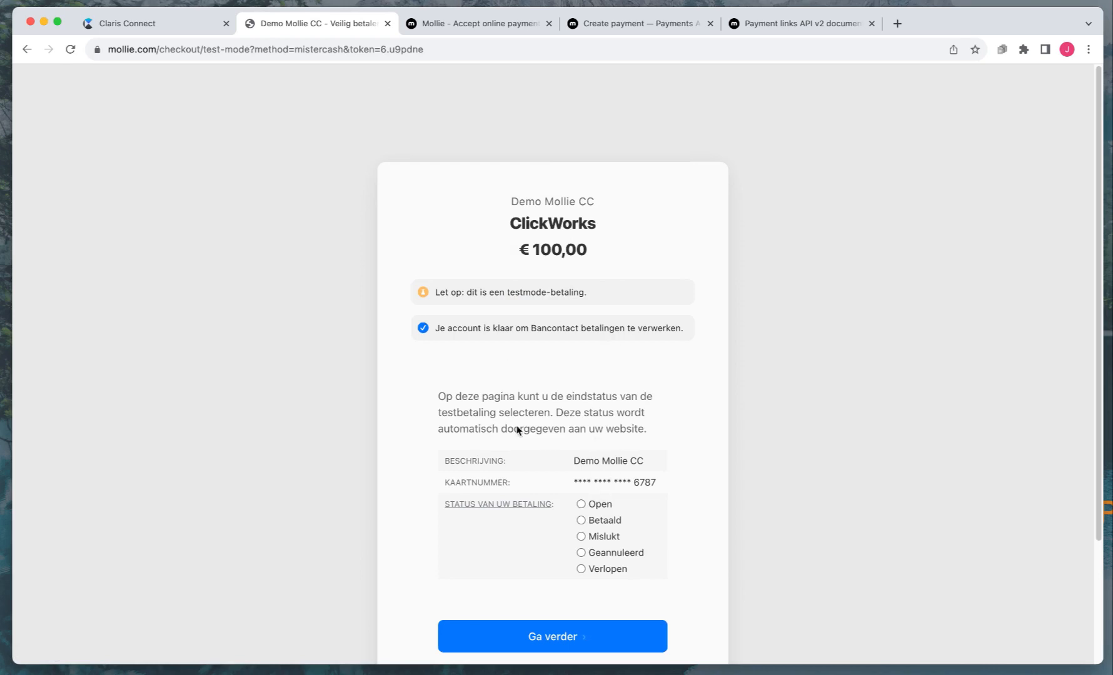
pyautogui.scroll(-3, 563, 427)
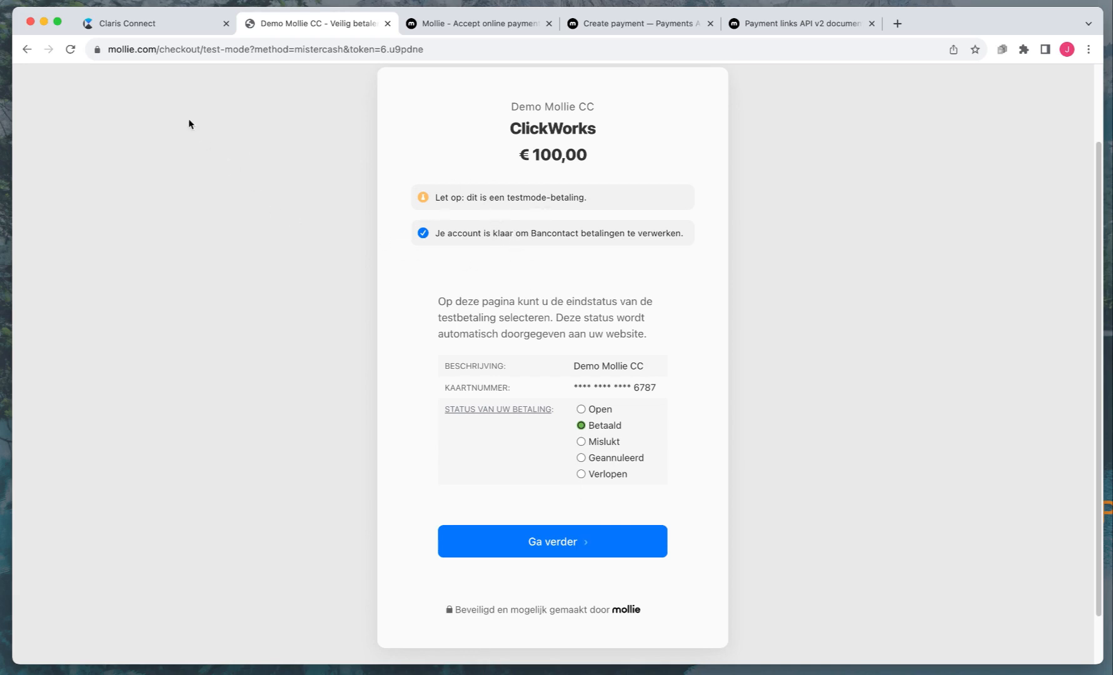
pyautogui.click(125, 24)
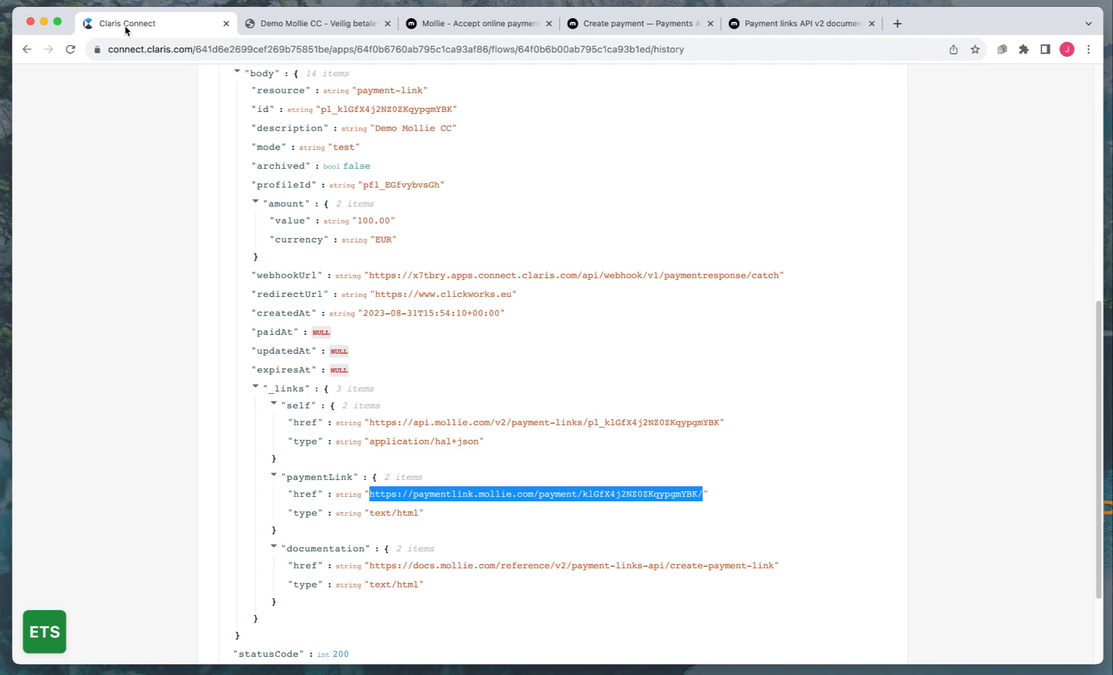
# Leave the run details and return to the project's list of flows
pyautogui.click(144, 151)
pyautogui.scroll(10, 144, 151)
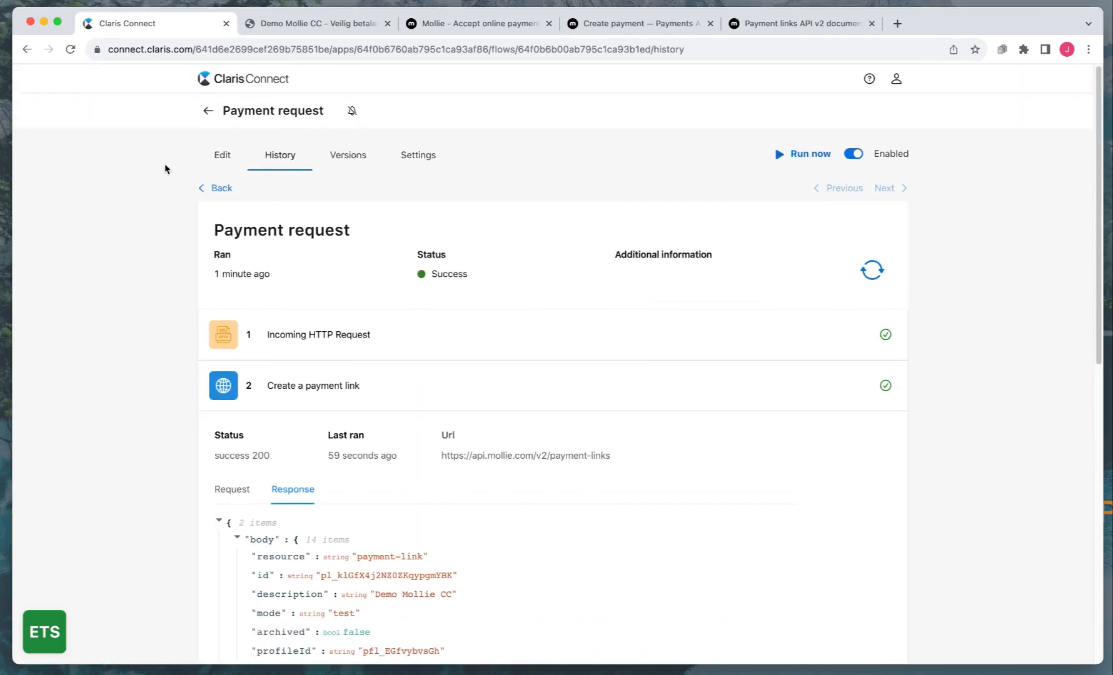
pyautogui.click(209, 114)
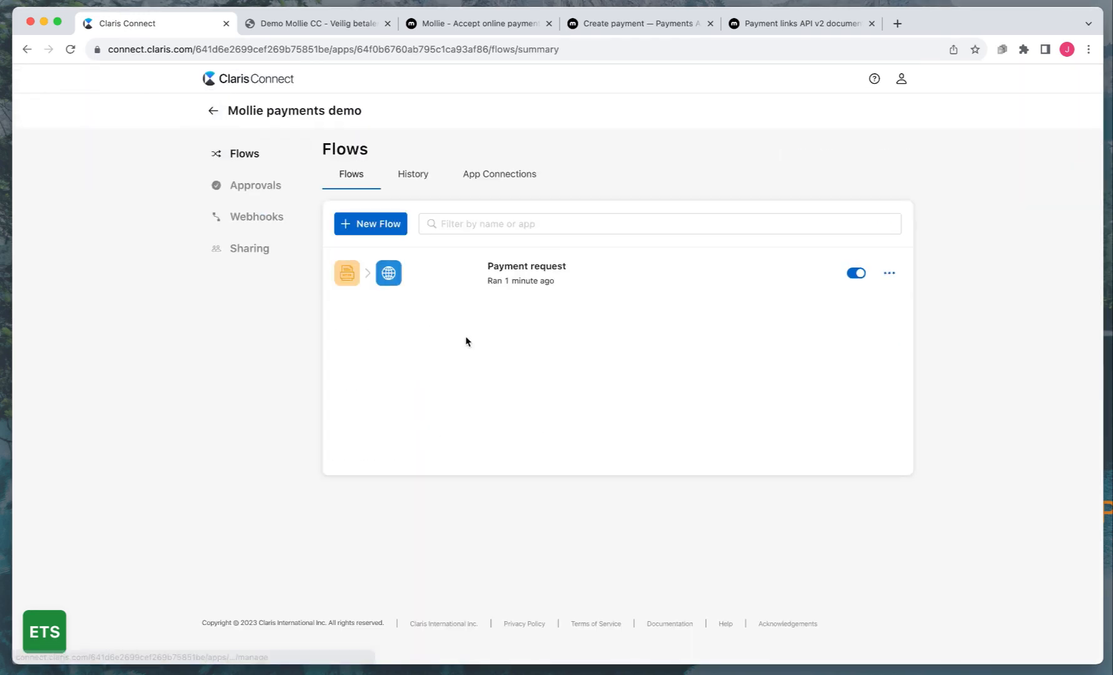
# Create a new flow named 'Payment response' and filter trigger apps by 'http'
pyautogui.click(370, 226)
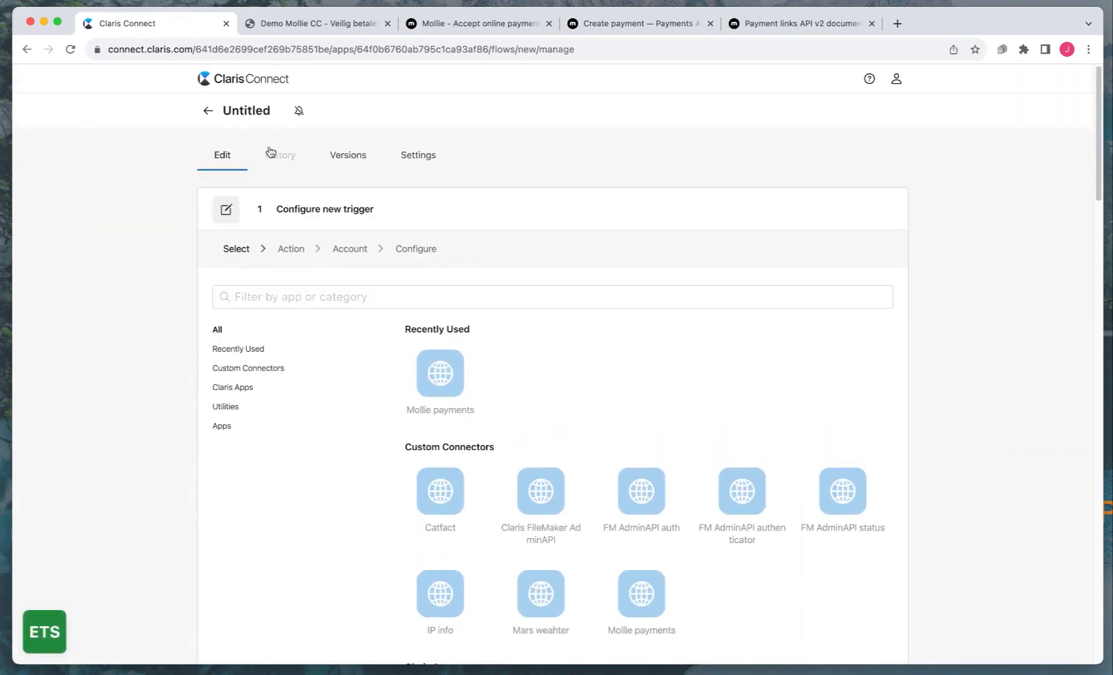
pyautogui.click(237, 112)
pyautogui.write('Payment response')
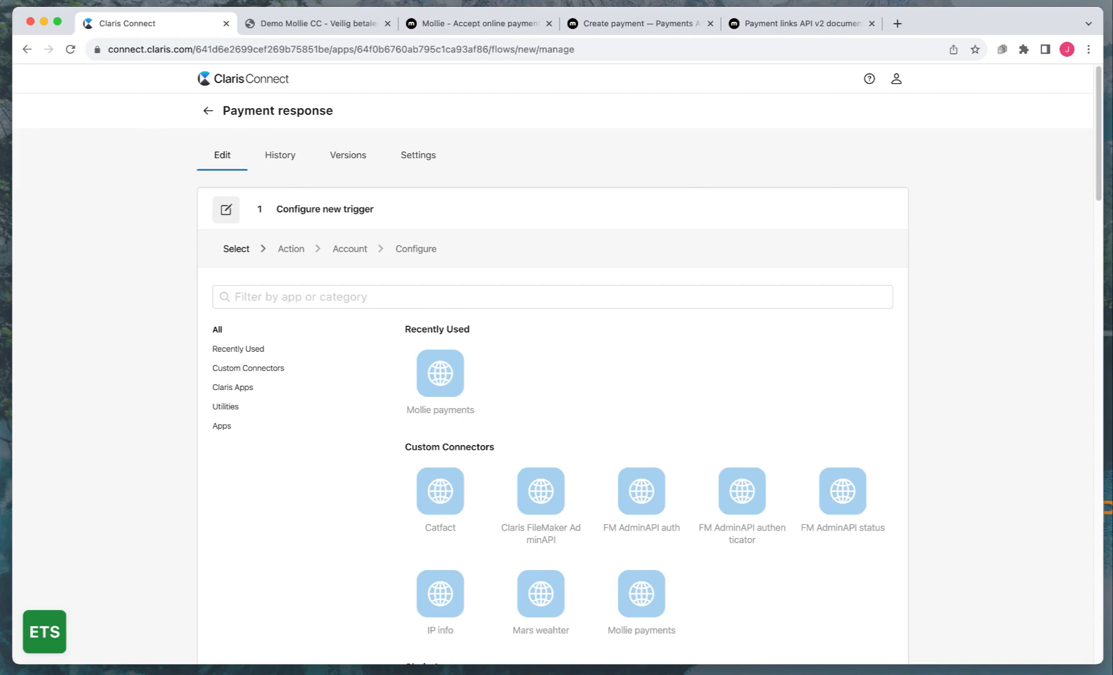
pyautogui.click(391, 293)
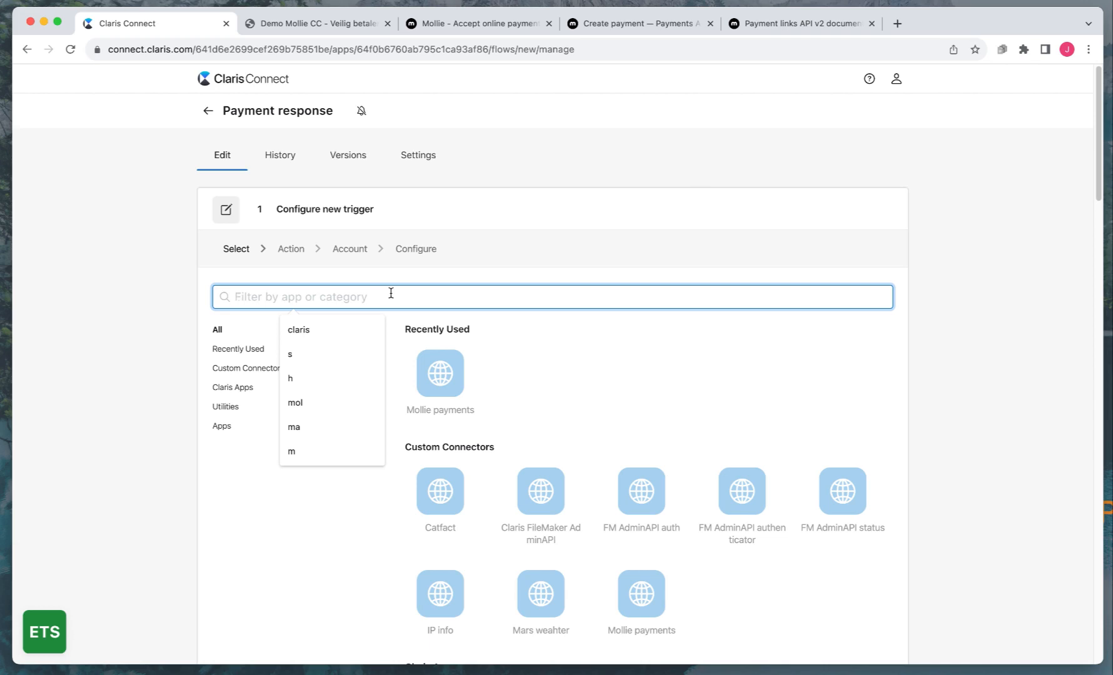
pyautogui.write('http')
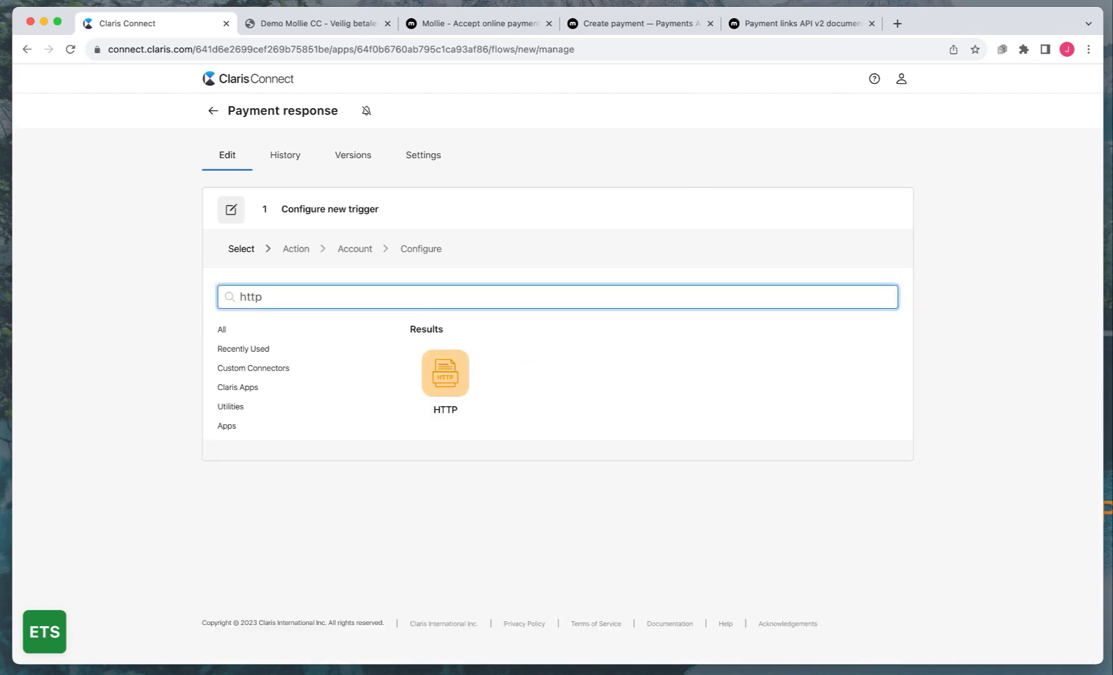
# Set an Incoming HTTP Request trigger on the PaymentResponse webhook, send a sample request, and save
pyautogui.click(458, 382)
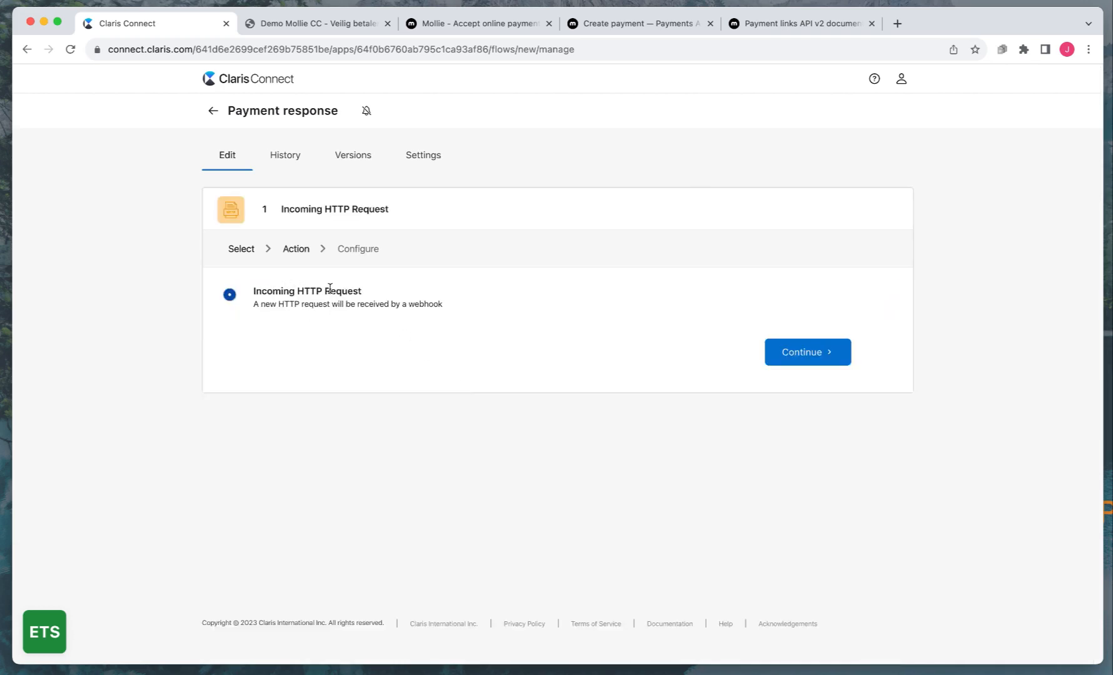
pyautogui.click(811, 354)
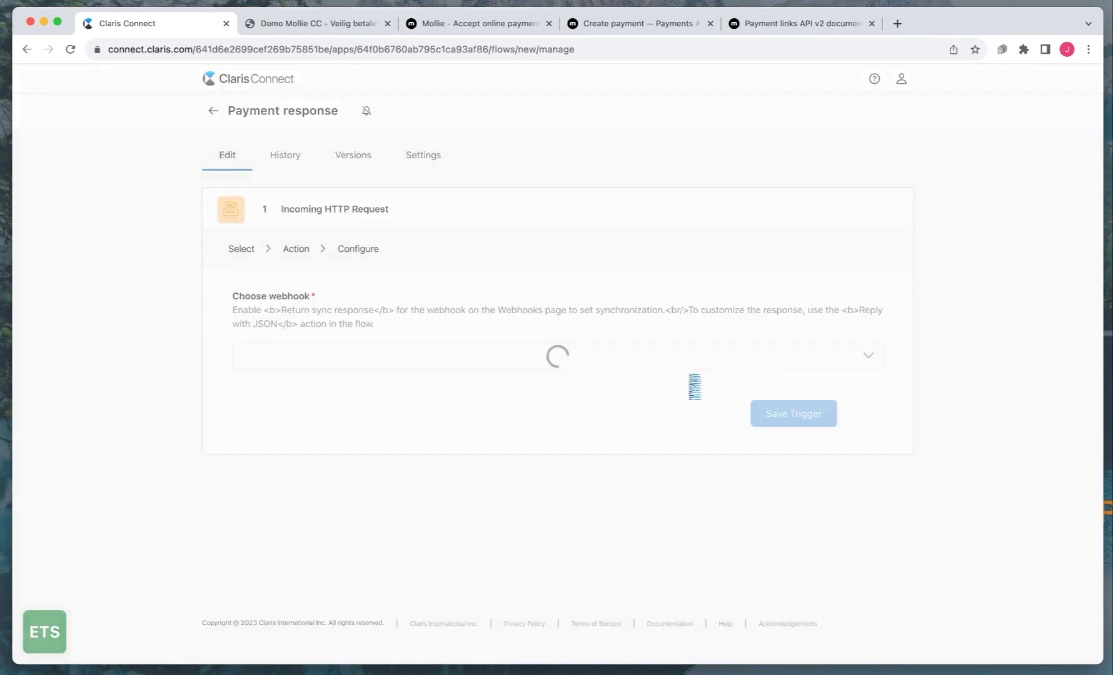
pyautogui.click(694, 354)
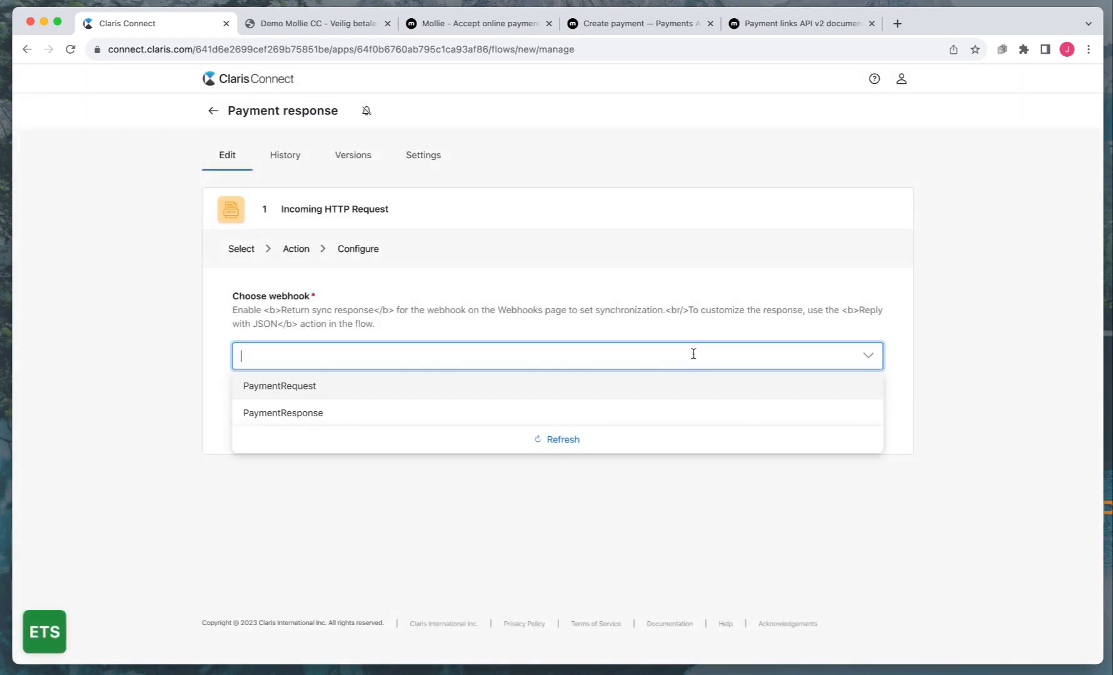
pyautogui.click(267, 415)
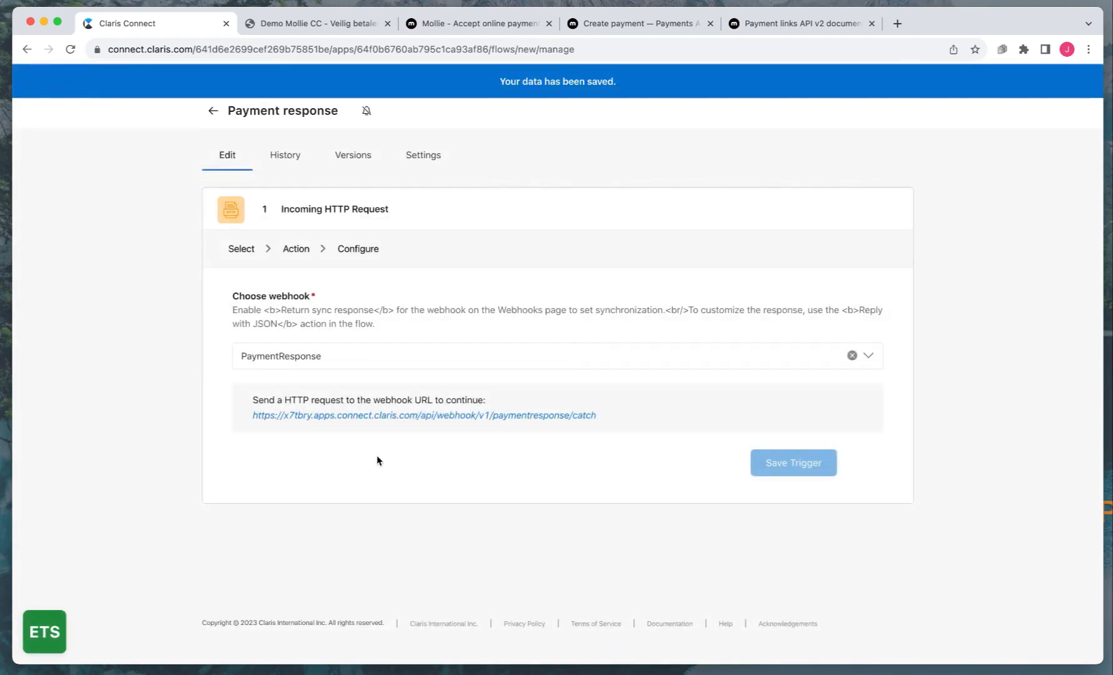
pyautogui.click(423, 416)
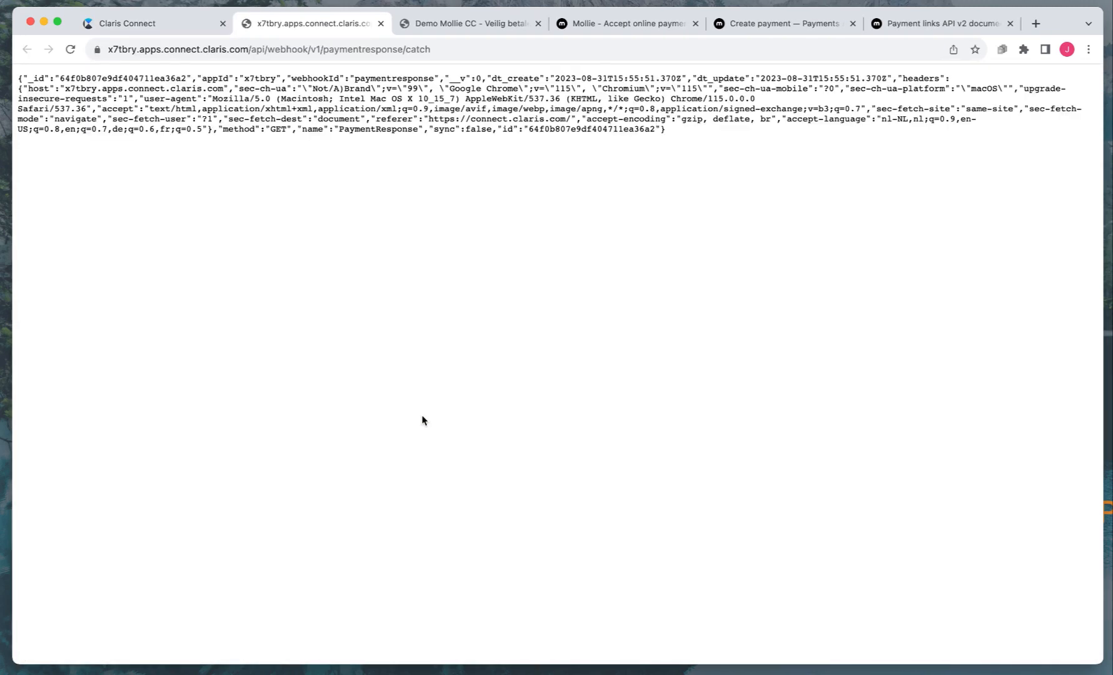
pyautogui.click(381, 23)
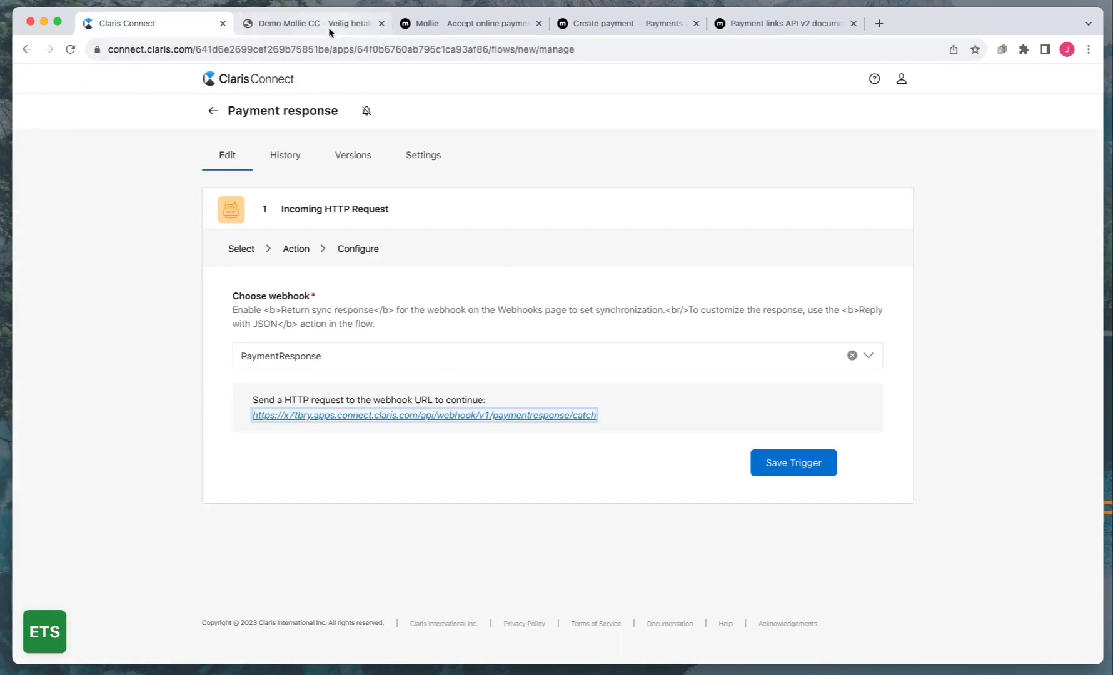
pyautogui.click(794, 463)
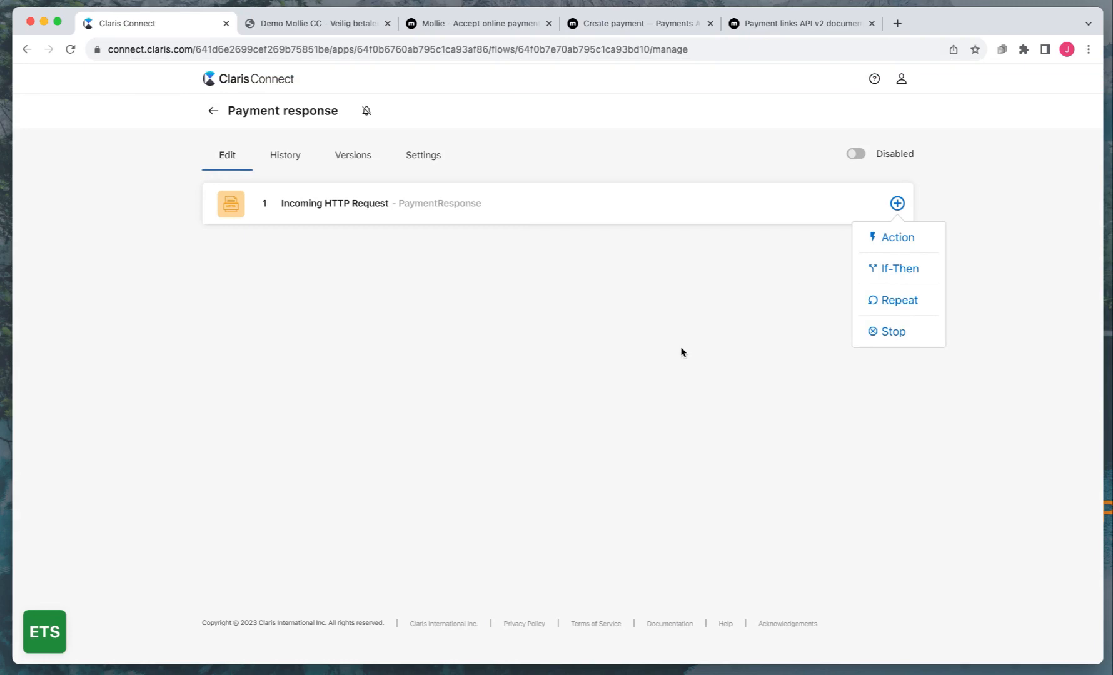
# Add a Mollie payments 'Retrieve a payment link' action after the trigger
pyautogui.click(896, 238)
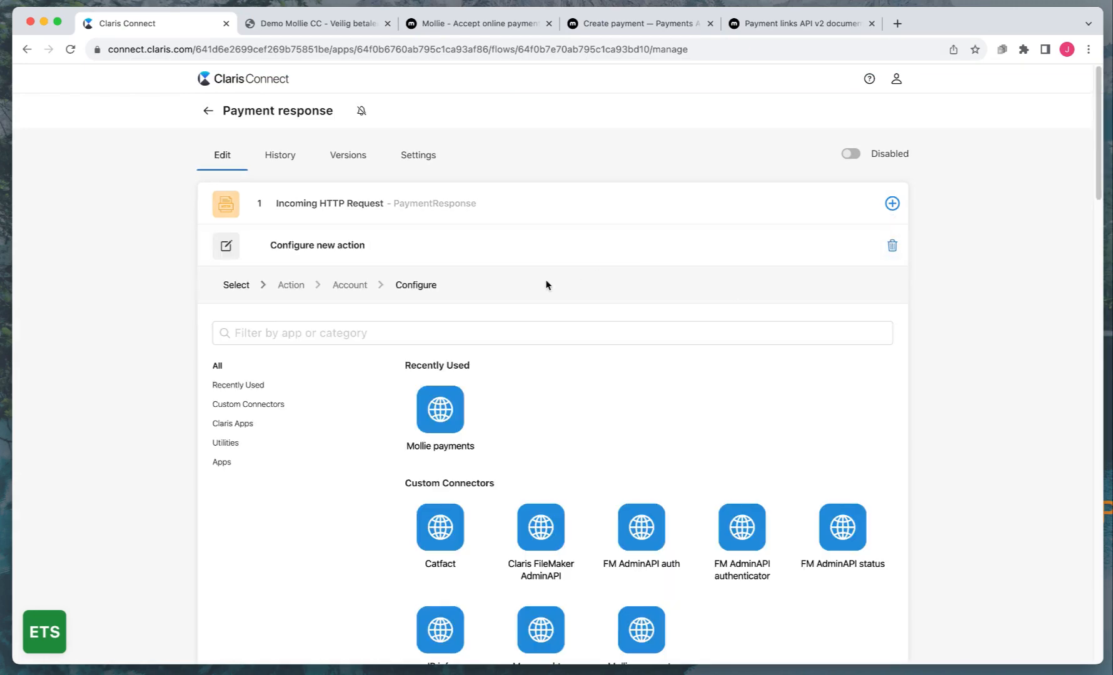
pyautogui.click(438, 412)
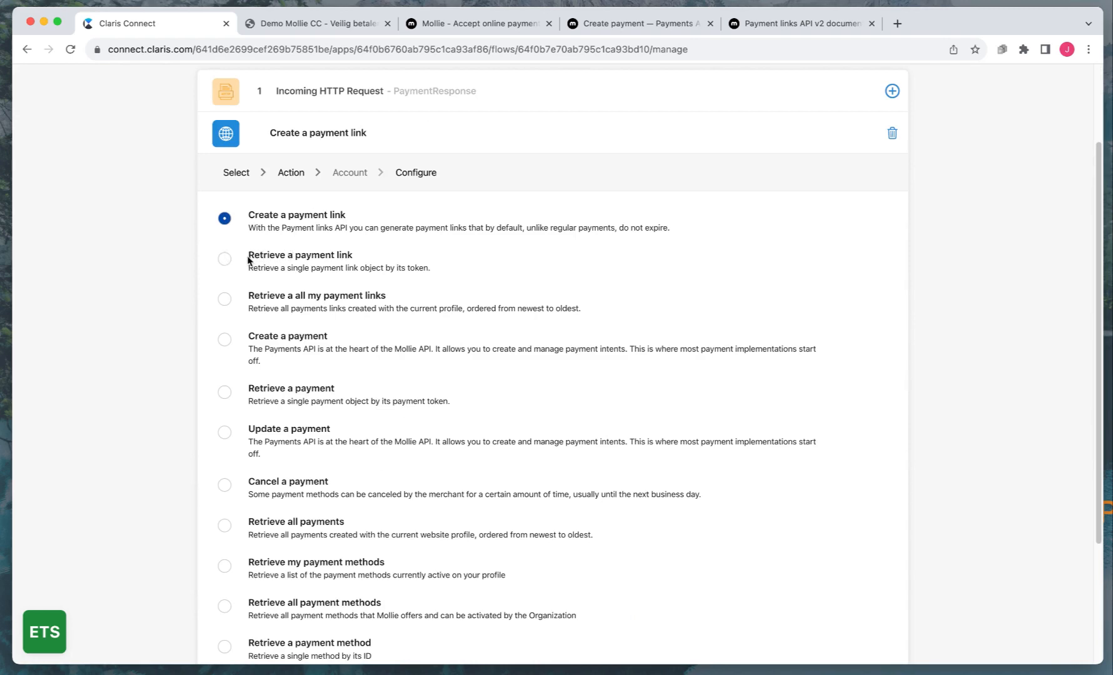
pyautogui.click(223, 259)
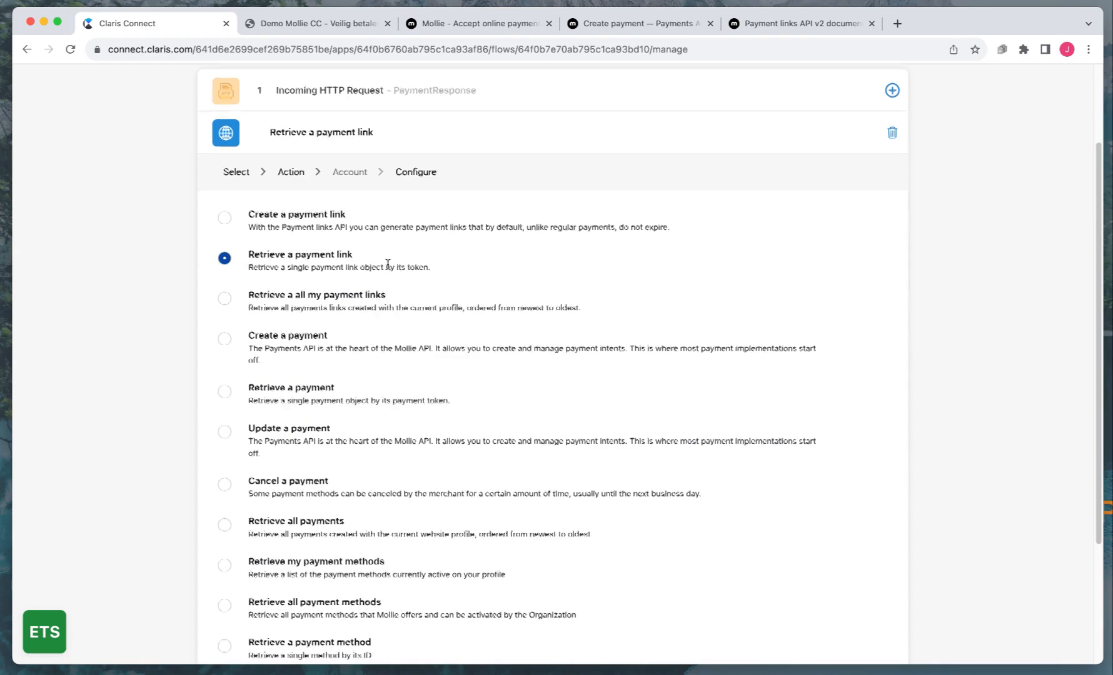
pyautogui.scroll(-2, 387, 265)
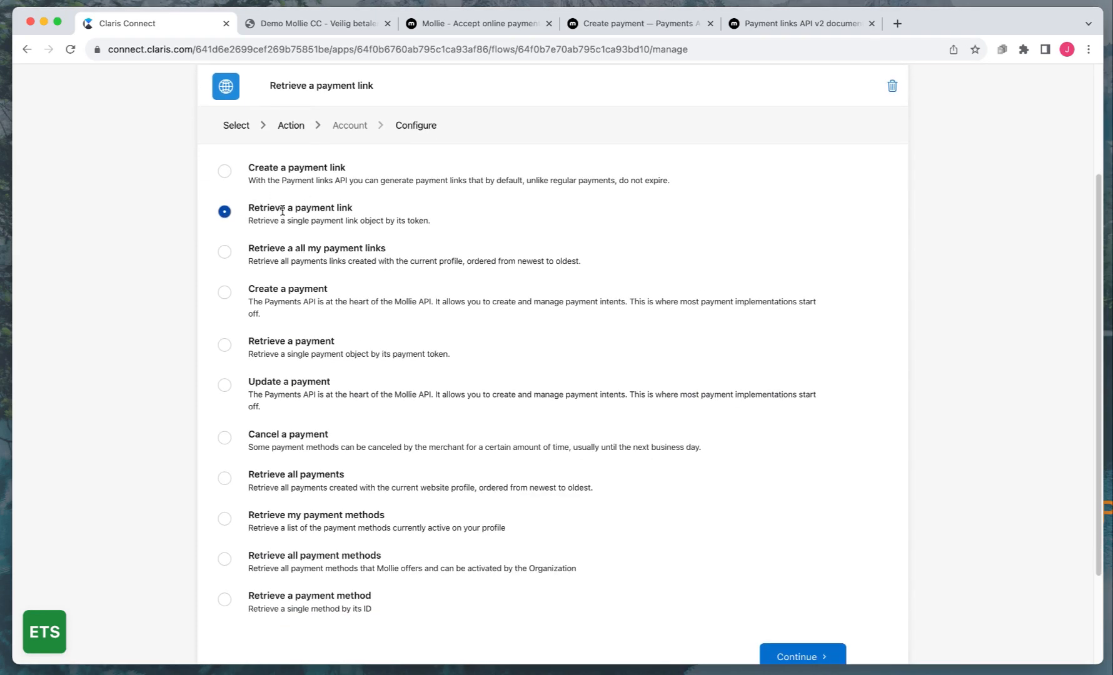
pyautogui.scroll(-3, 731, 388)
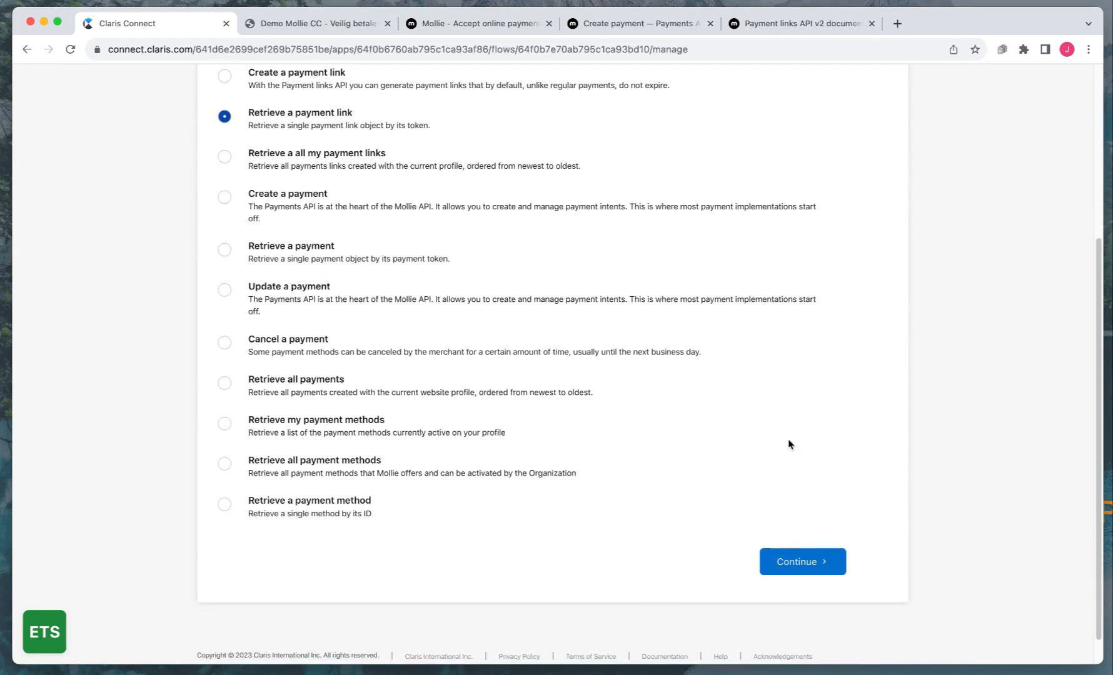
pyautogui.click(800, 566)
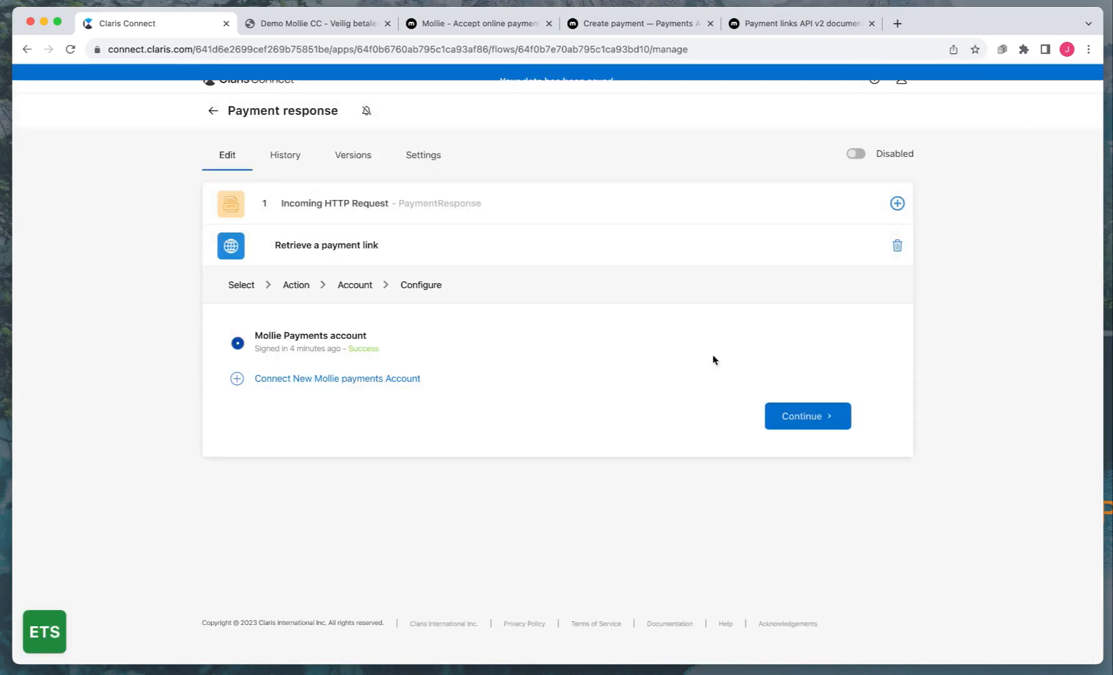
# Use the Mollie Payments account, set the ID to 'Test', save, and enable the flow
pyautogui.click(802, 428)
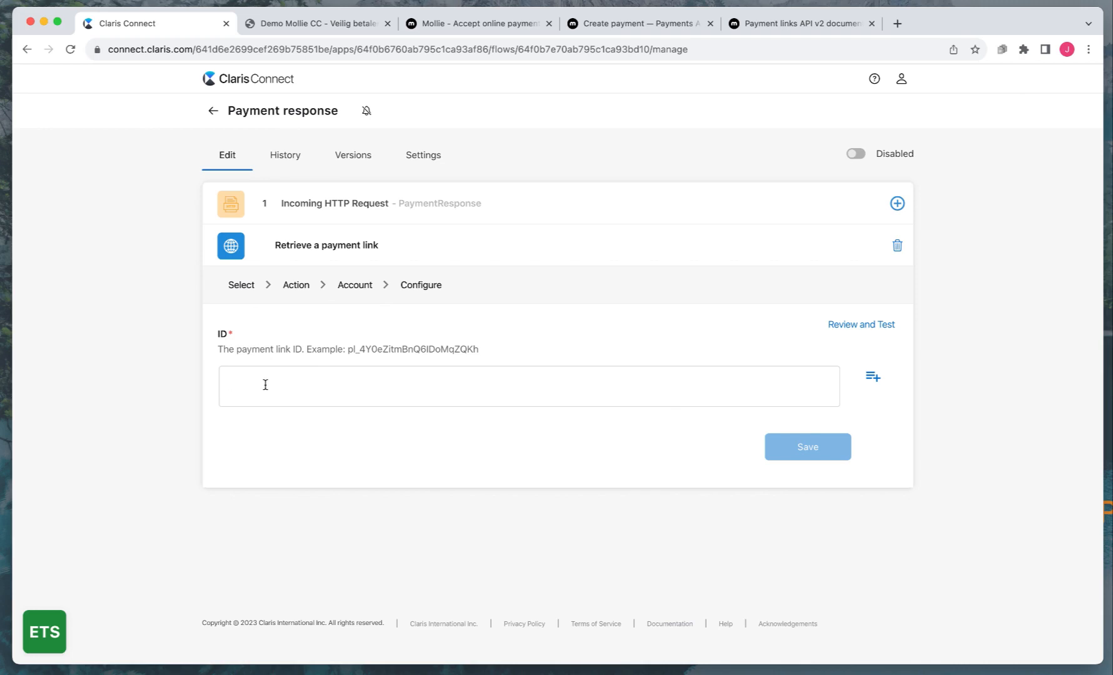
pyautogui.write('T')
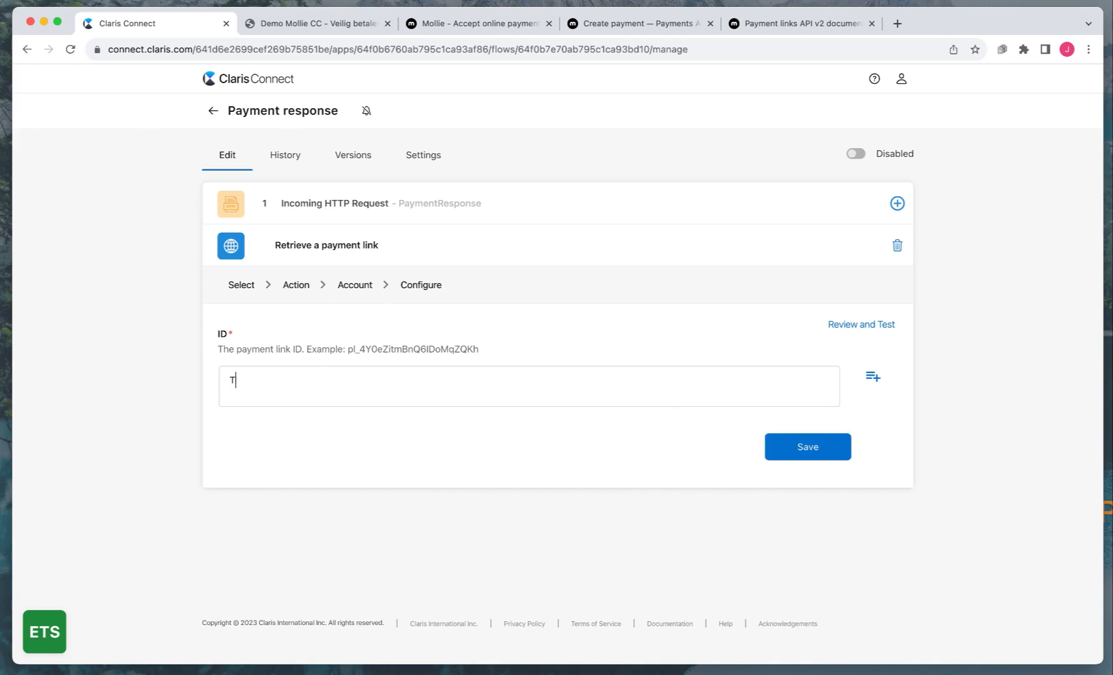
pyautogui.write('est')
pyautogui.click(807, 451)
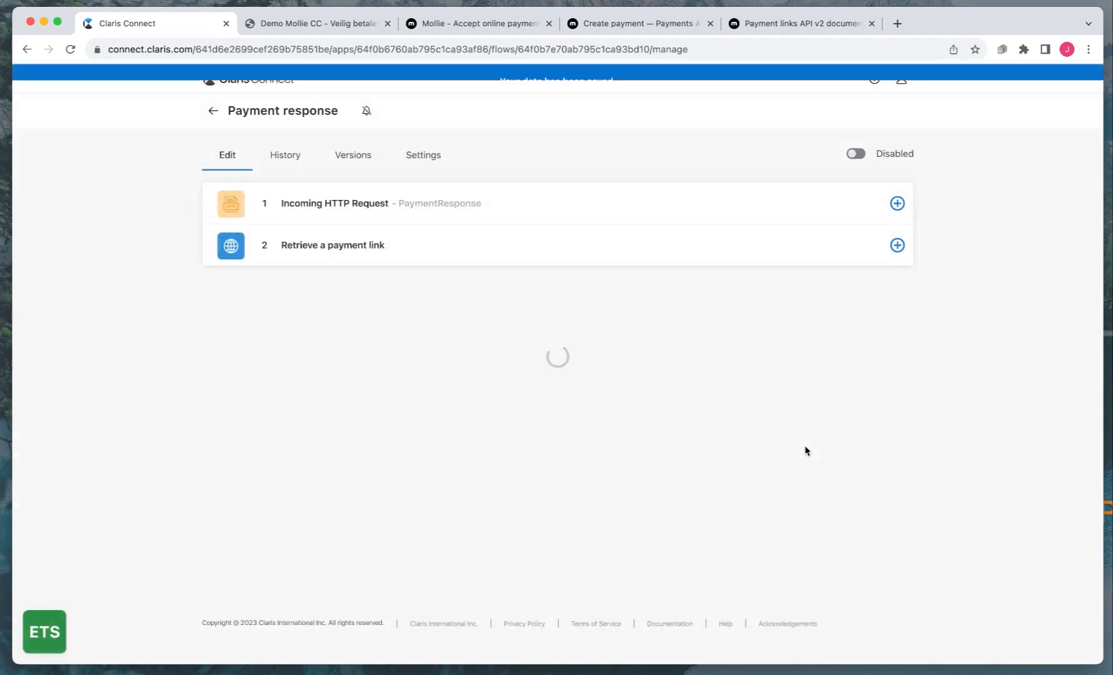
pyautogui.click(857, 158)
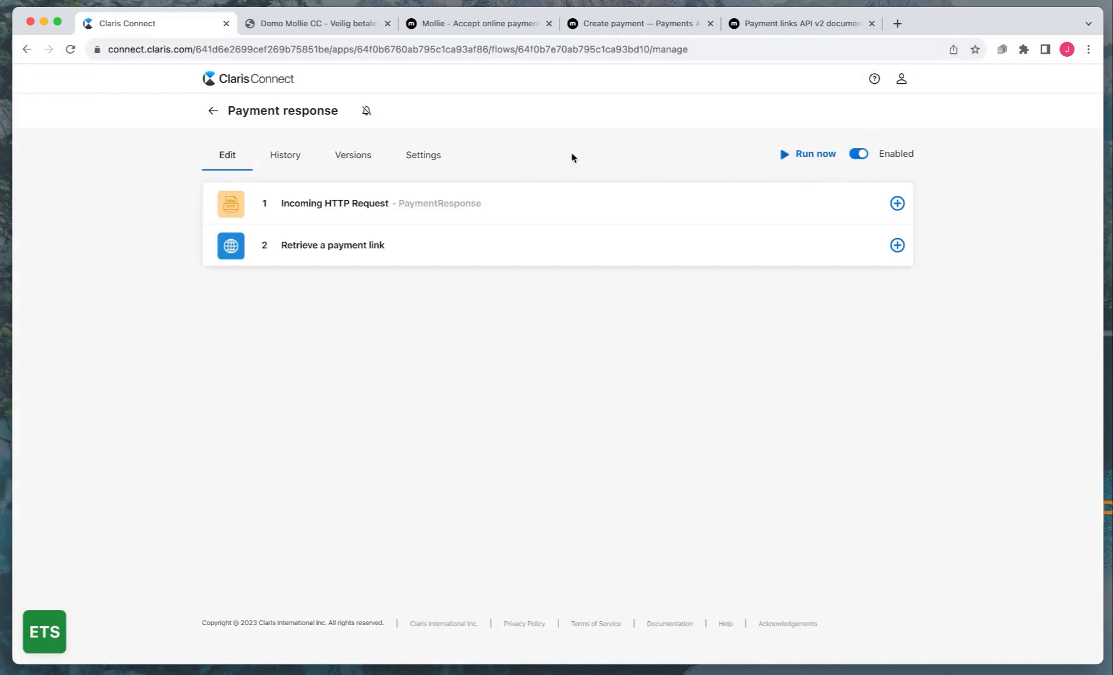
# Submit the €100,00 Mollie test payment as Betaald and return to Claris Connect
pyautogui.click(285, 24)
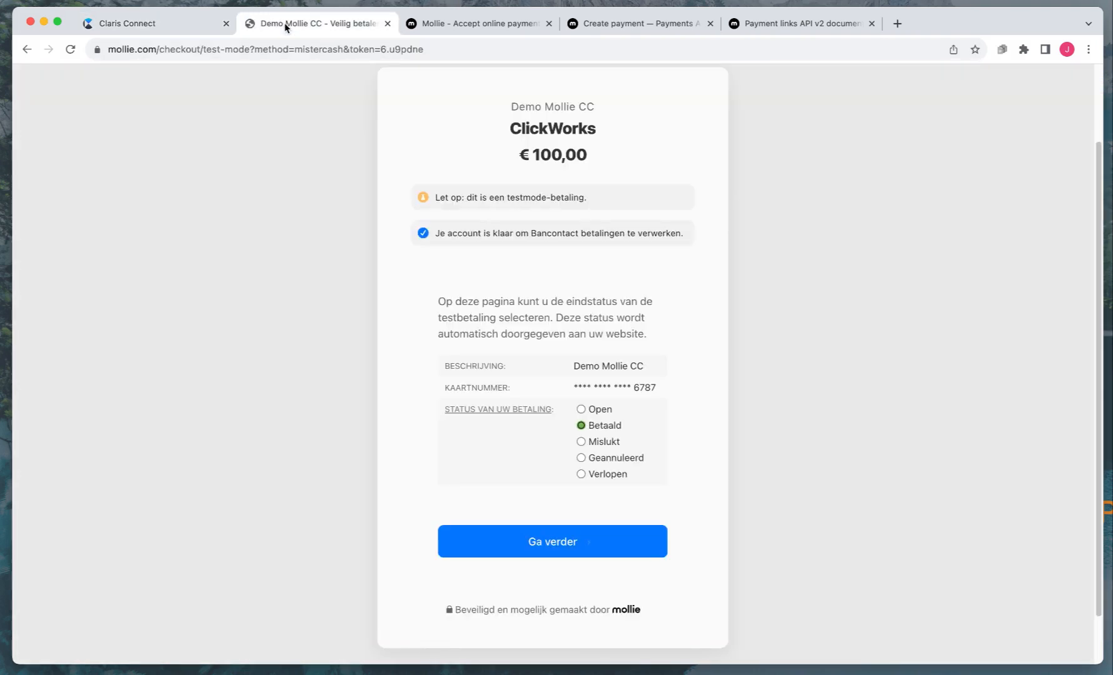
pyautogui.click(554, 540)
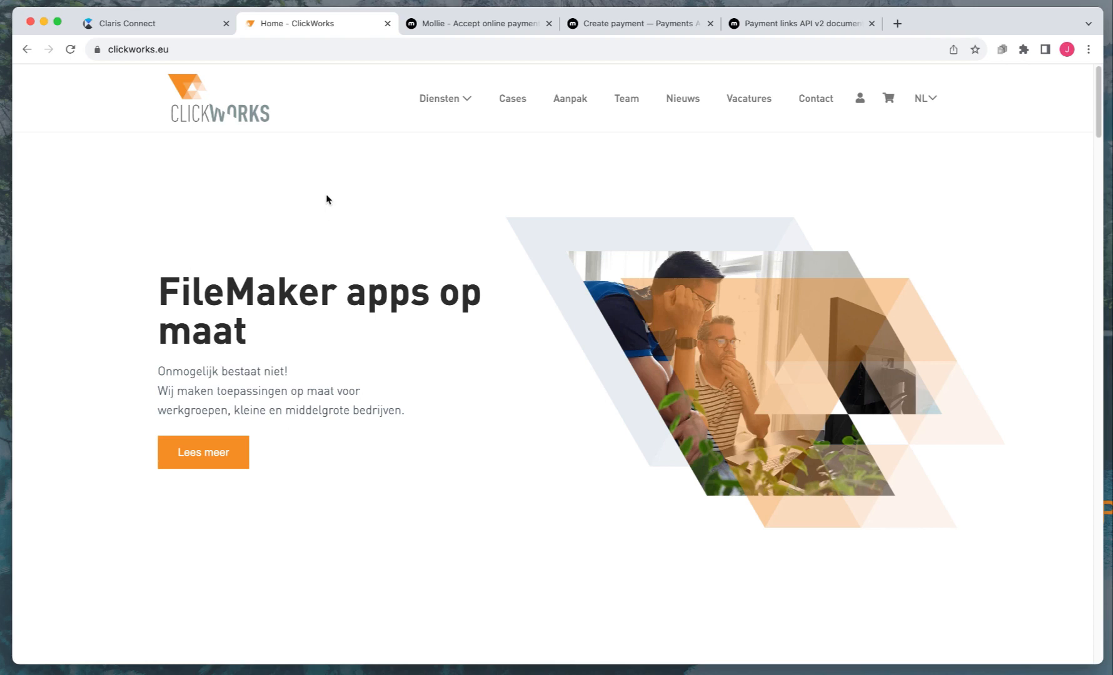
pyautogui.click(132, 28)
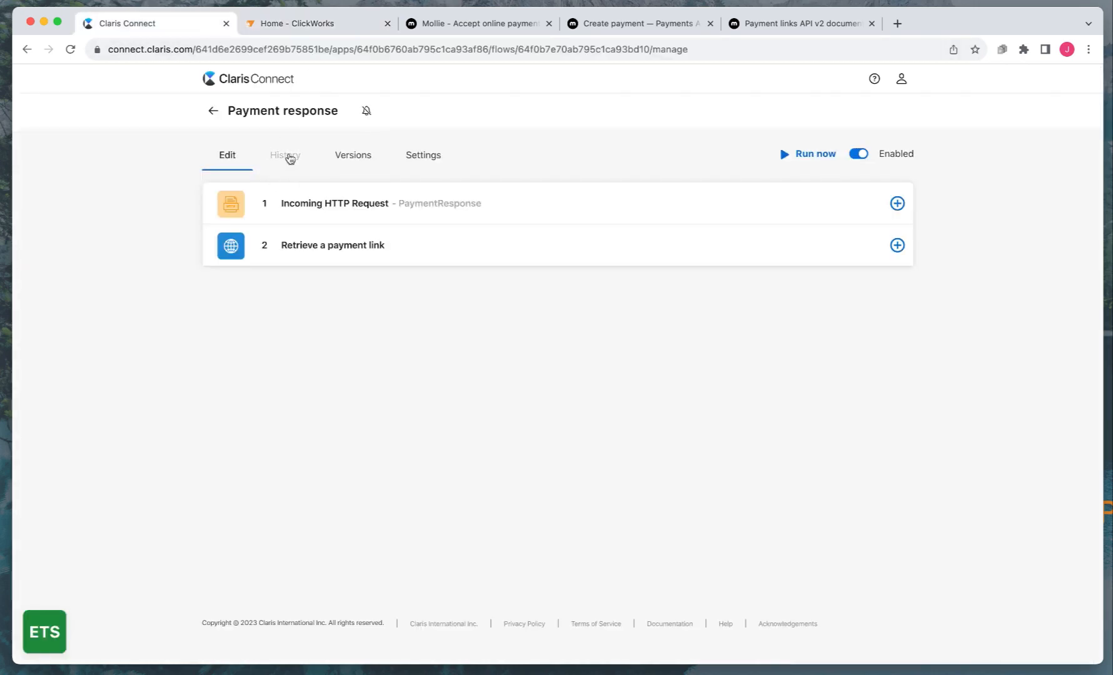
# Open the flow's History and view the errored run's 404 Not Found details
pyautogui.click(285, 156)
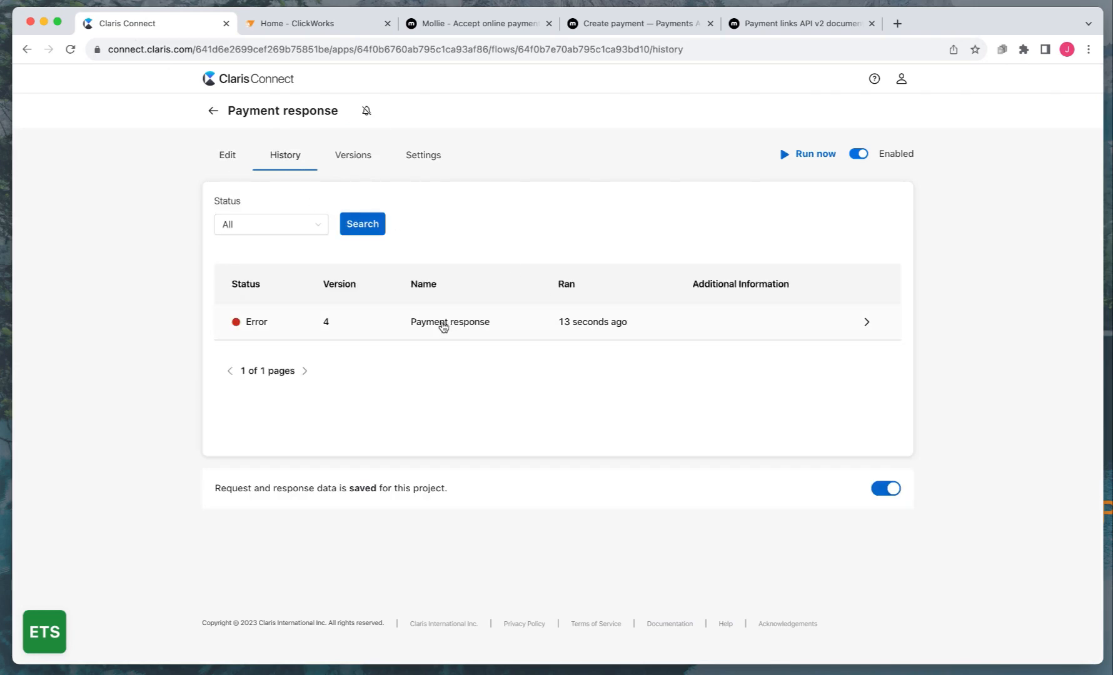
pyautogui.click(492, 327)
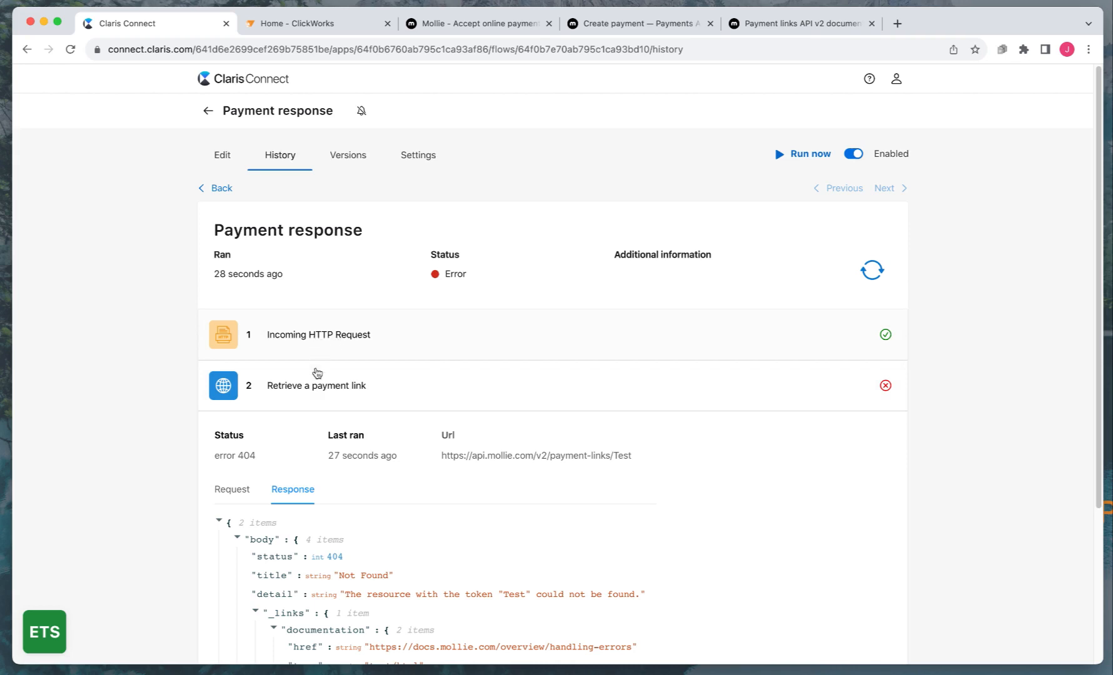
# Replace the 'Test' ID with the HTTP (PaymentResponse) body.id field and save the step
pyautogui.click(222, 155)
pyautogui.click(345, 252)
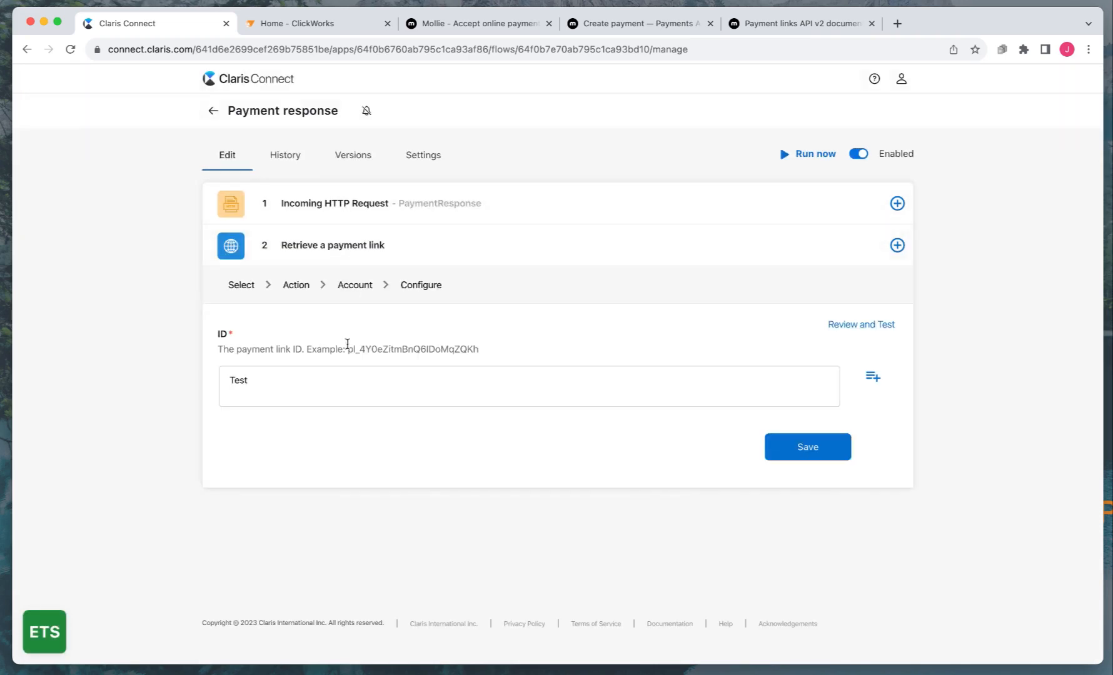
pyautogui.press('BackSpace')
pyautogui.press('BackSpace')
pyautogui.press('BackSpace')
pyautogui.press('BackSpace')
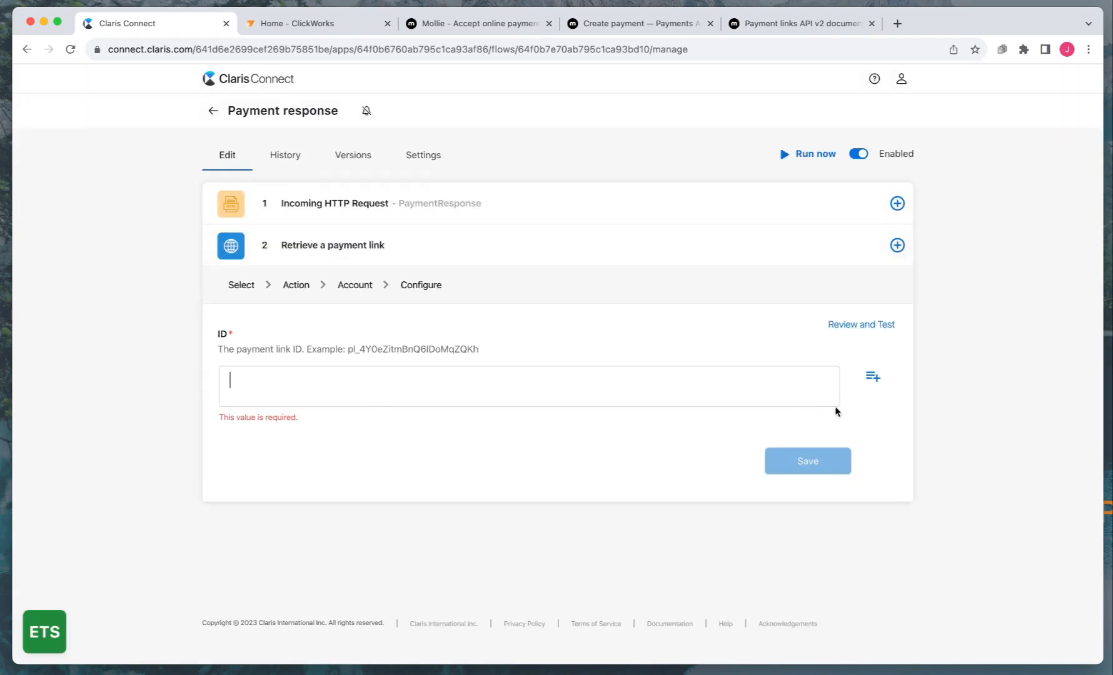
pyautogui.click(873, 379)
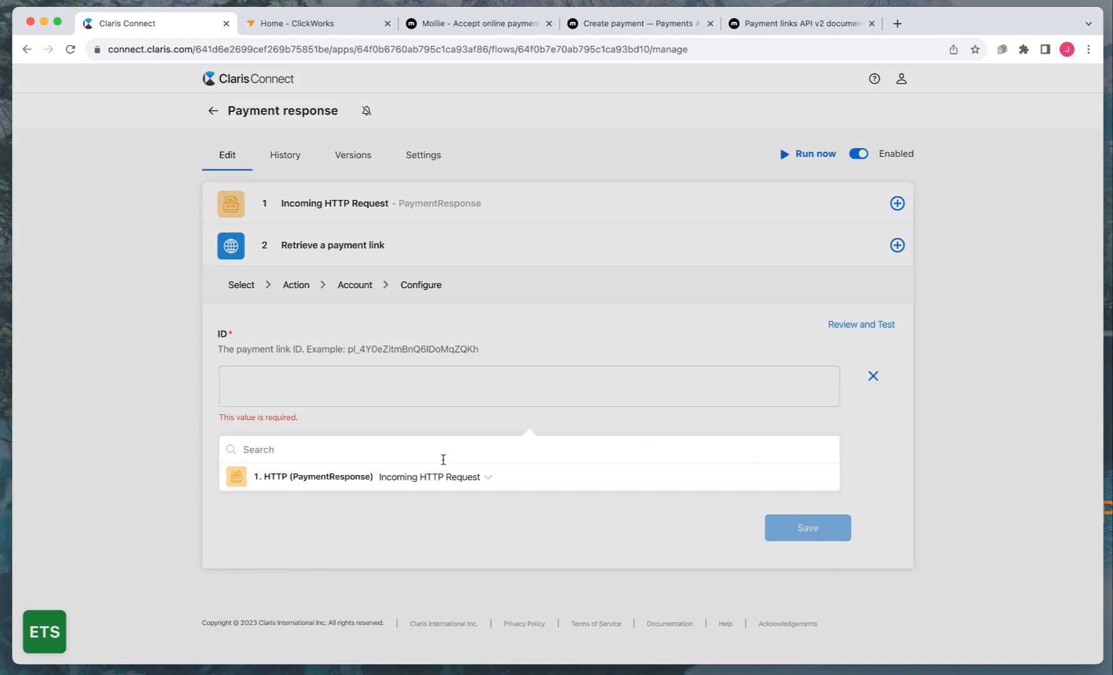
pyautogui.click(432, 477)
pyautogui.scroll(-3, 419, 487)
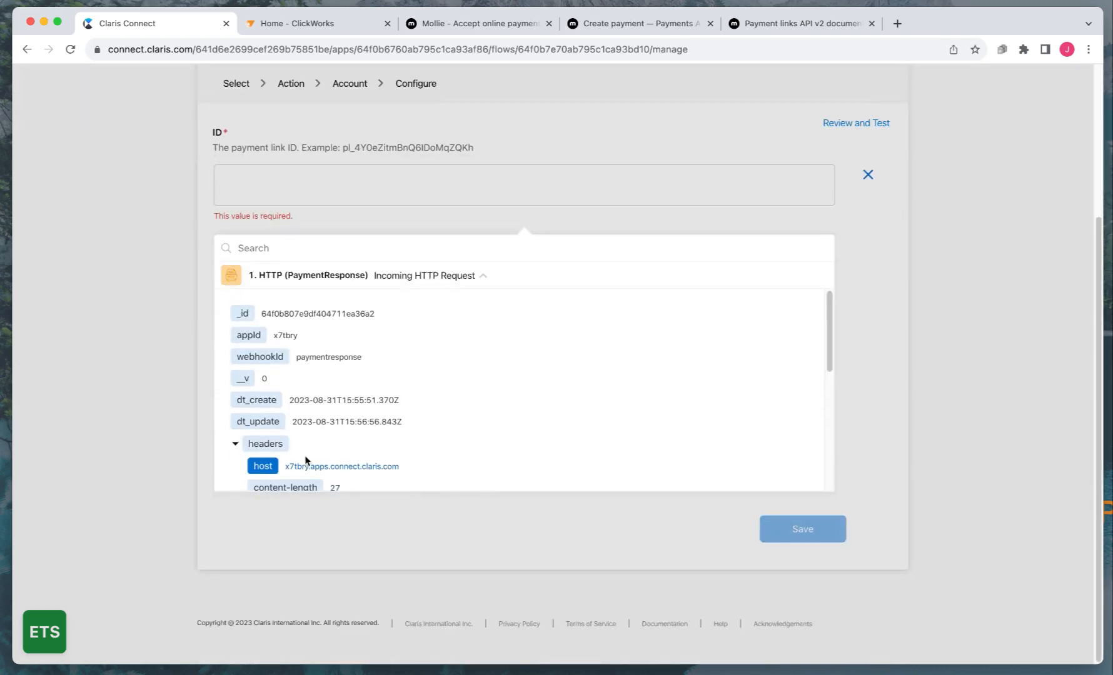
pyautogui.scroll(-3, 306, 463)
pyautogui.scroll(-2, 315, 437)
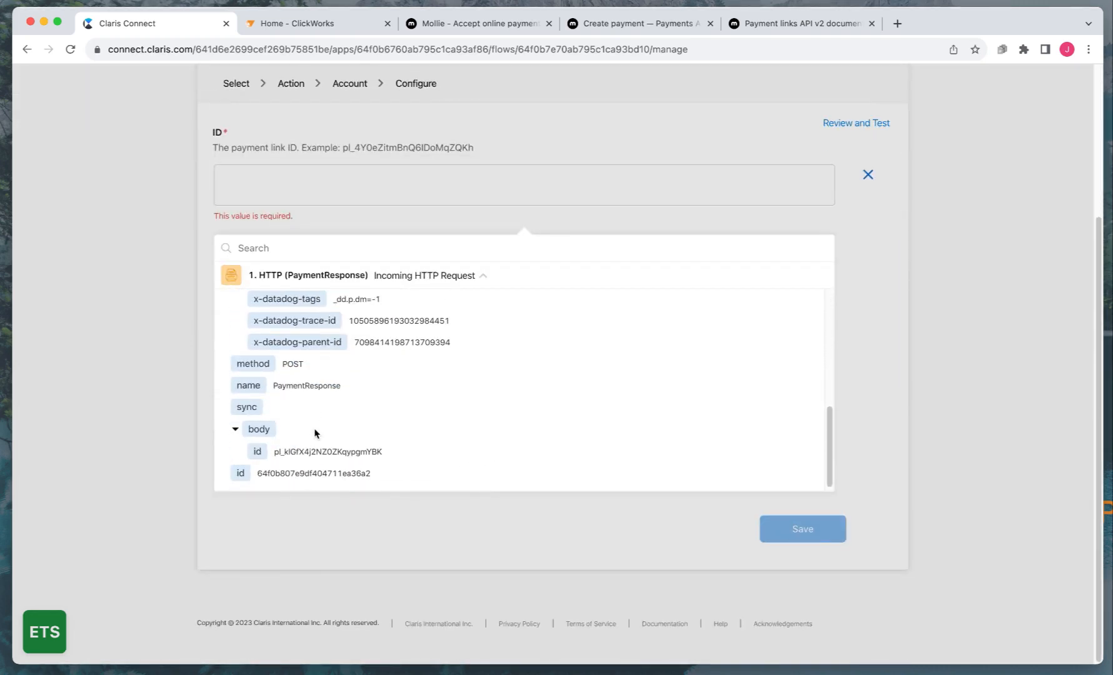
pyautogui.click(257, 451)
pyautogui.click(664, 523)
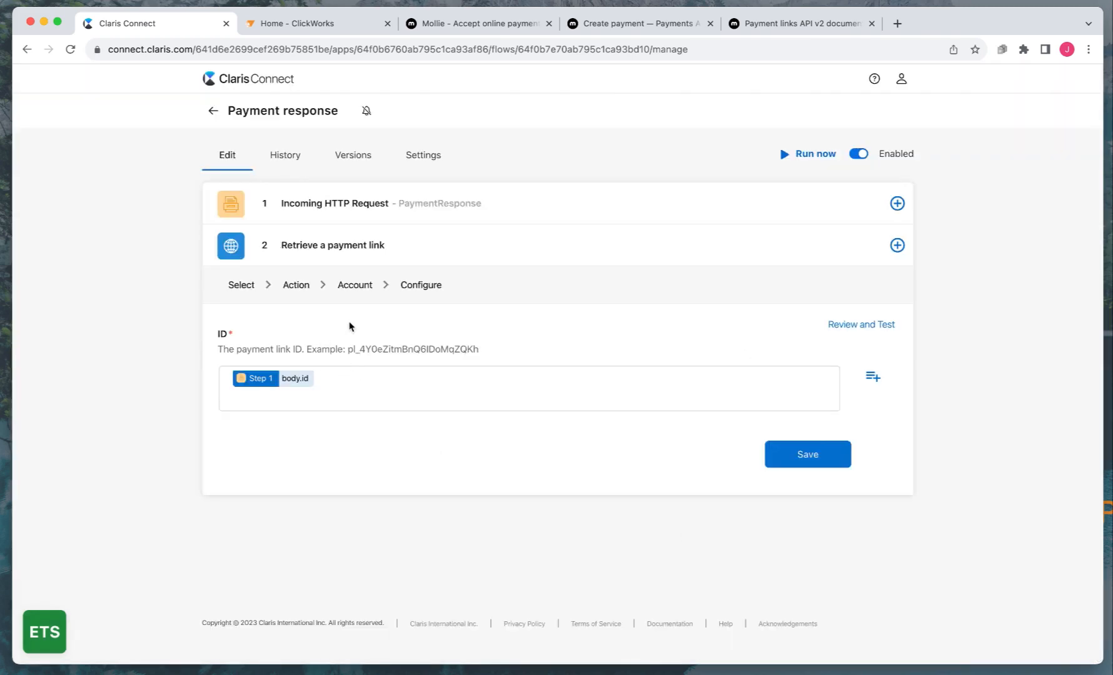
pyautogui.click(811, 454)
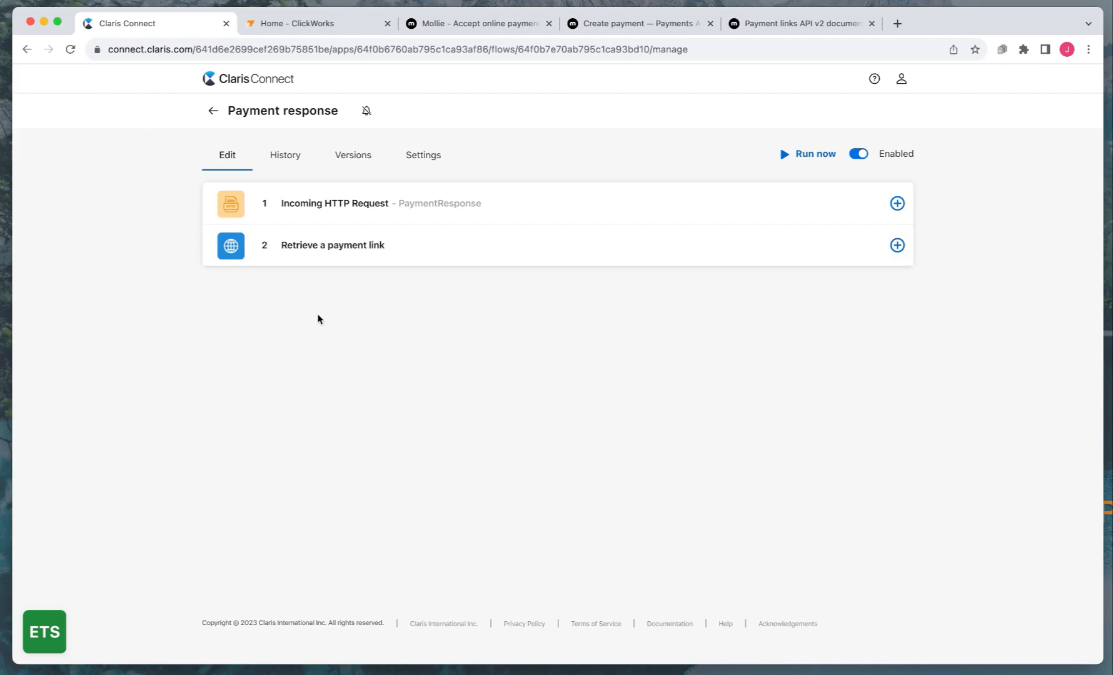
# Trigger an immediate run of the Payment request flow from the project's flows list
pyautogui.click(213, 110)
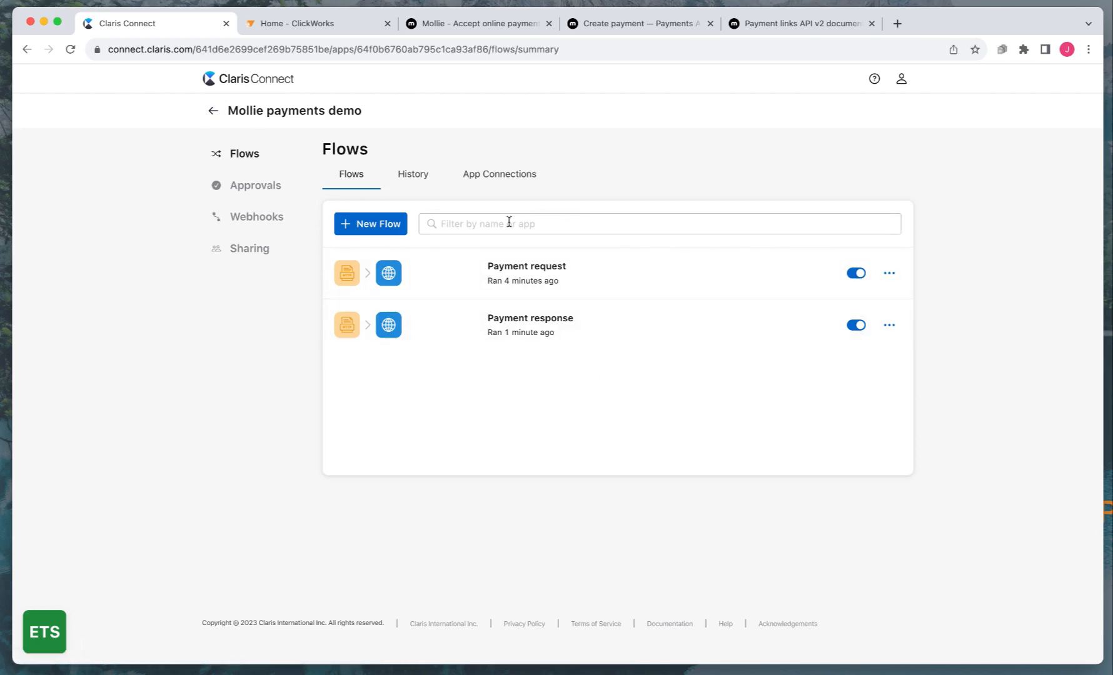
pyautogui.click(500, 273)
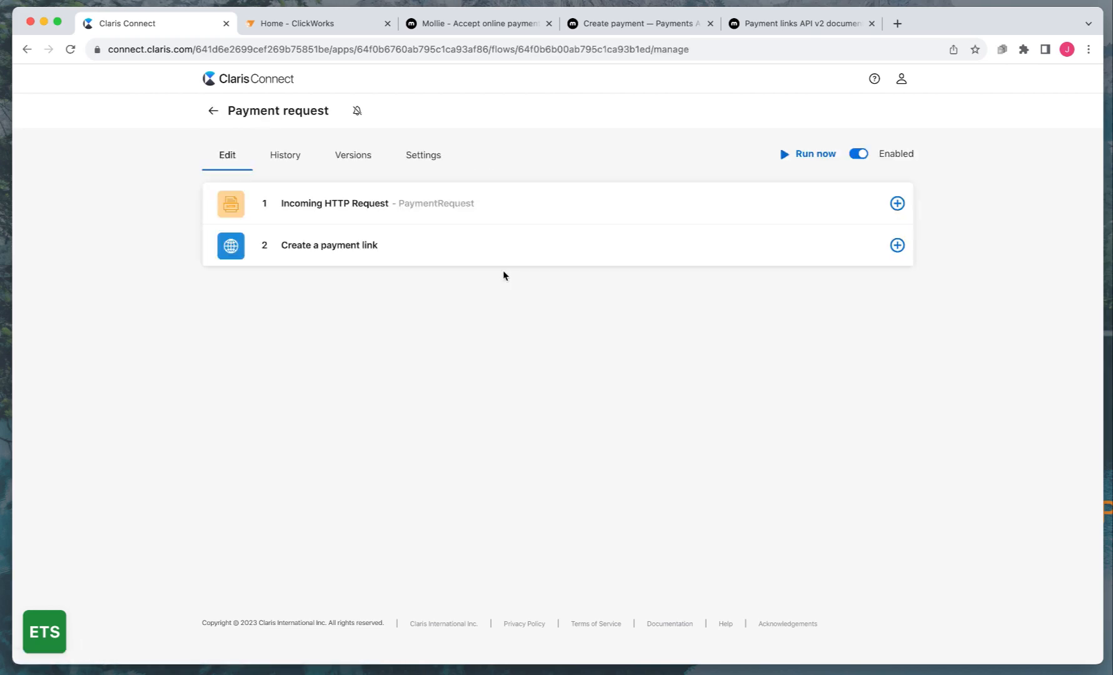
pyautogui.click(784, 156)
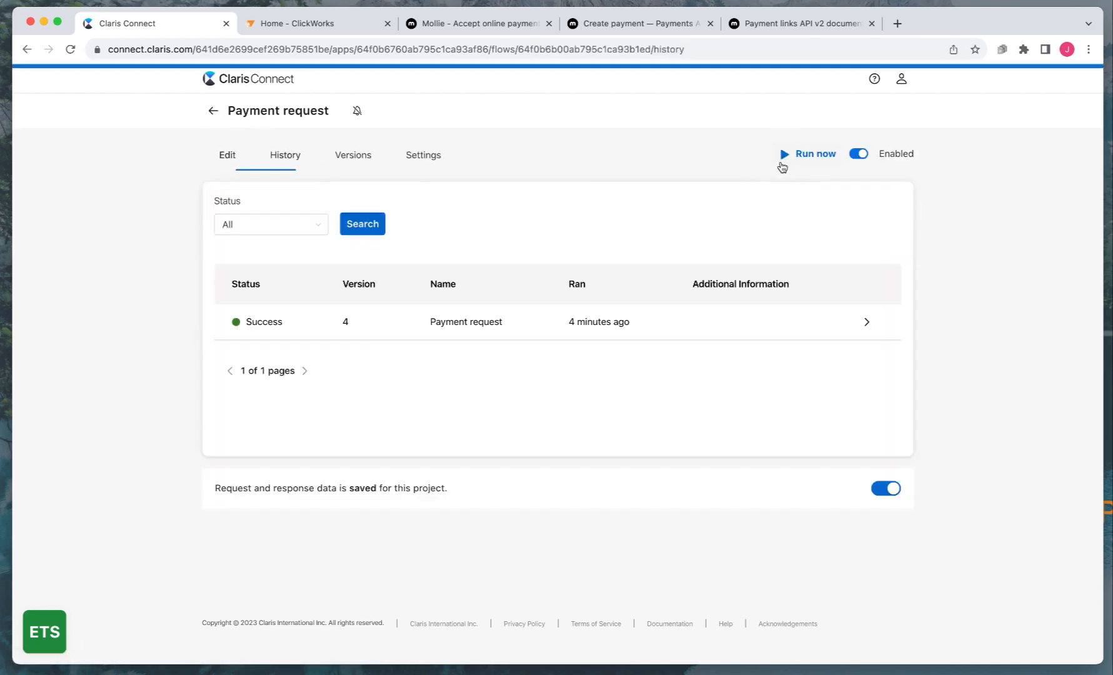
# Copy the new paymentLink href URL from the run's Create a payment link response
pyautogui.click(465, 321)
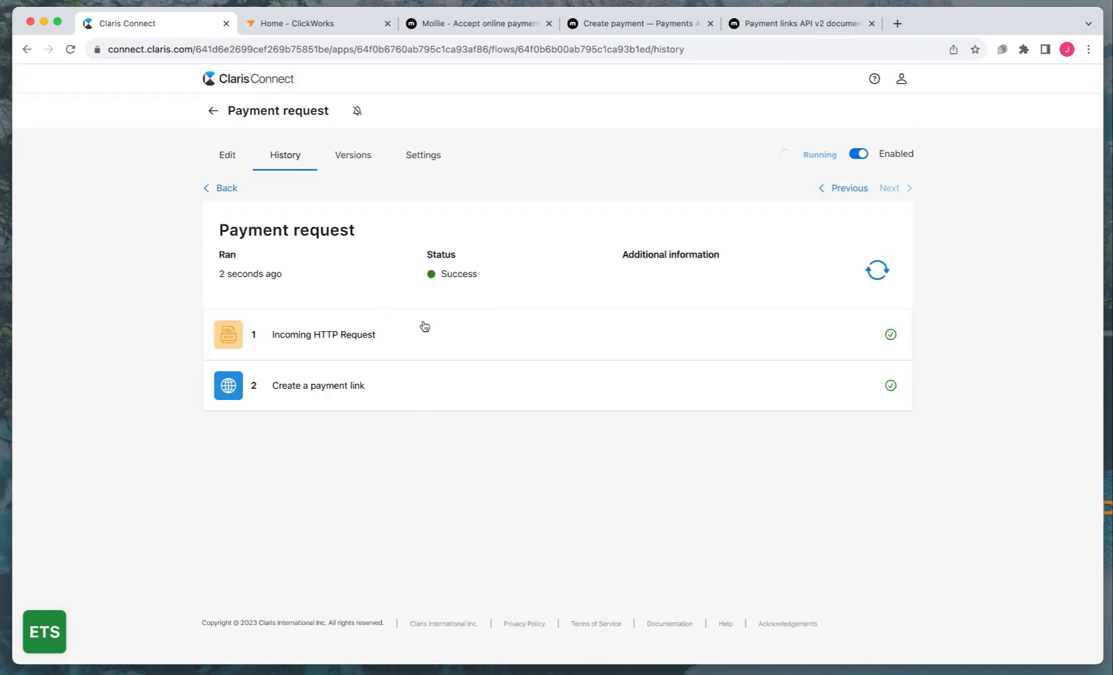
pyautogui.click(355, 385)
pyautogui.scroll(-5, 363, 395)
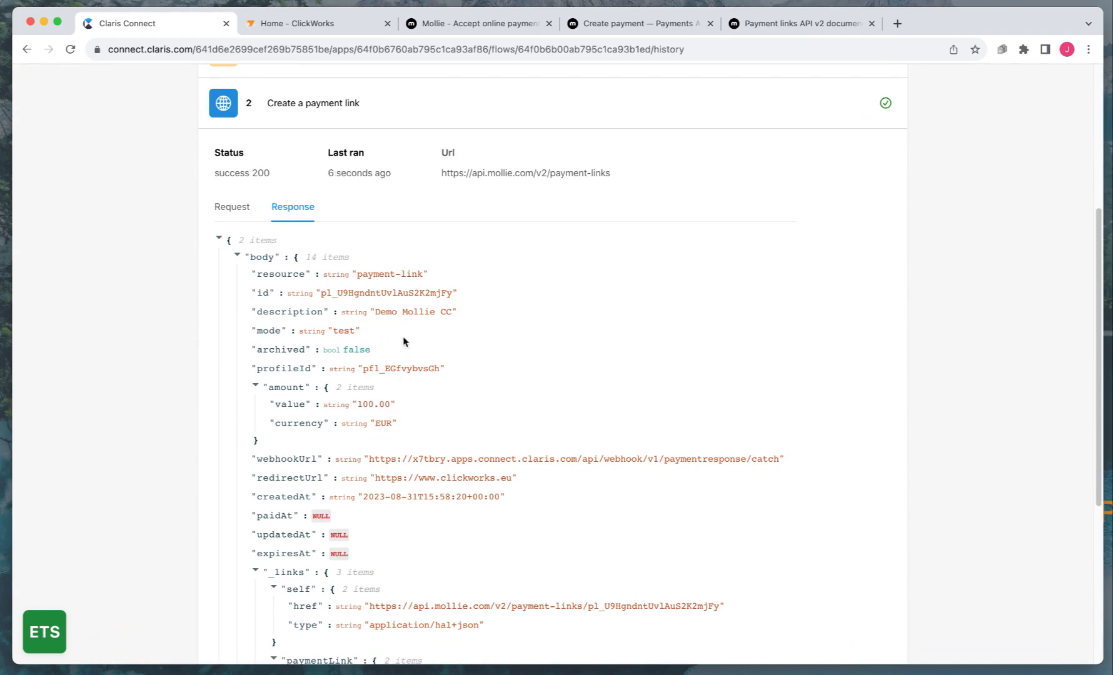
pyautogui.scroll(-5, 403, 342)
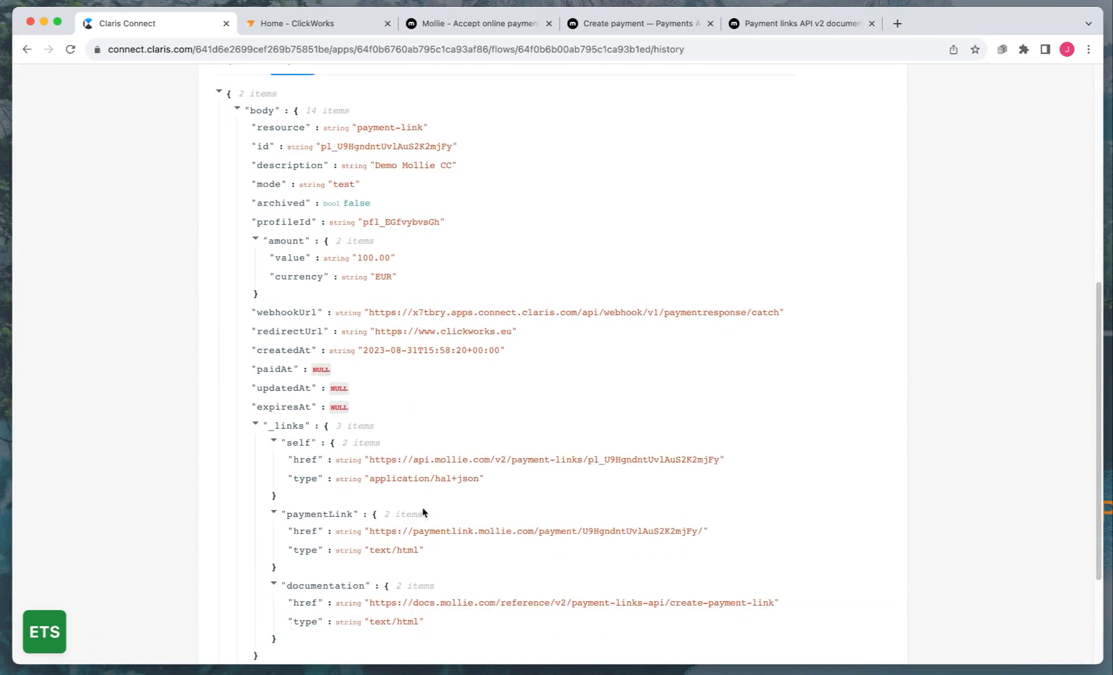
pyautogui.scroll(-2, 423, 509)
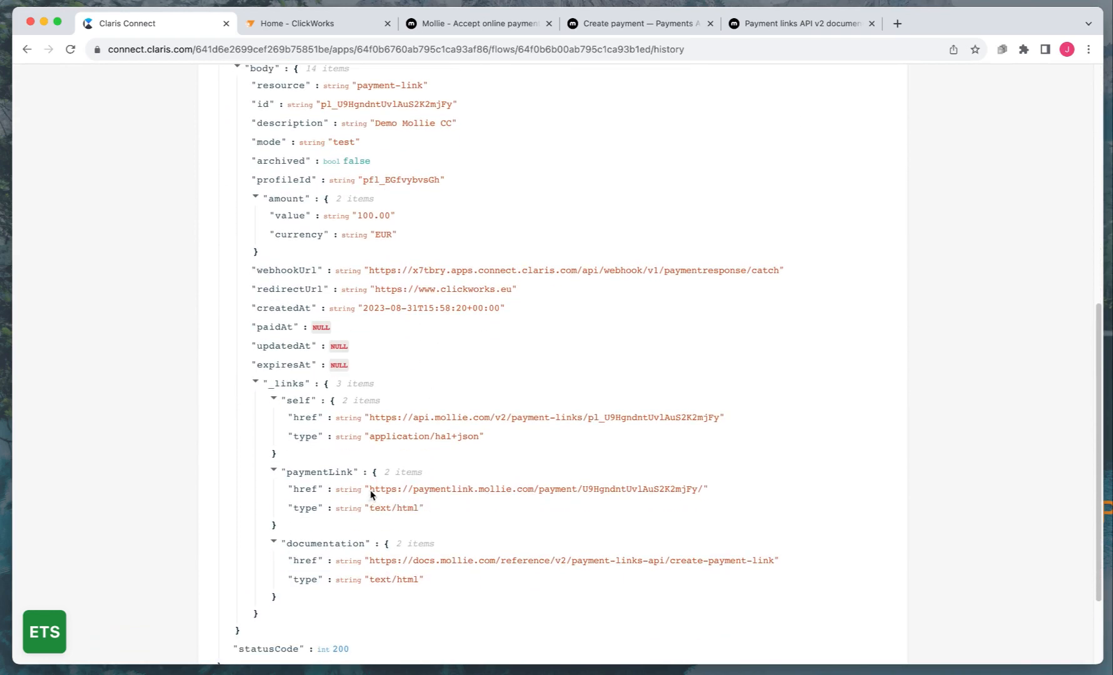
pyautogui.moveTo(371, 494); pyautogui.dragTo(702, 494)
pyautogui.press('super+c')
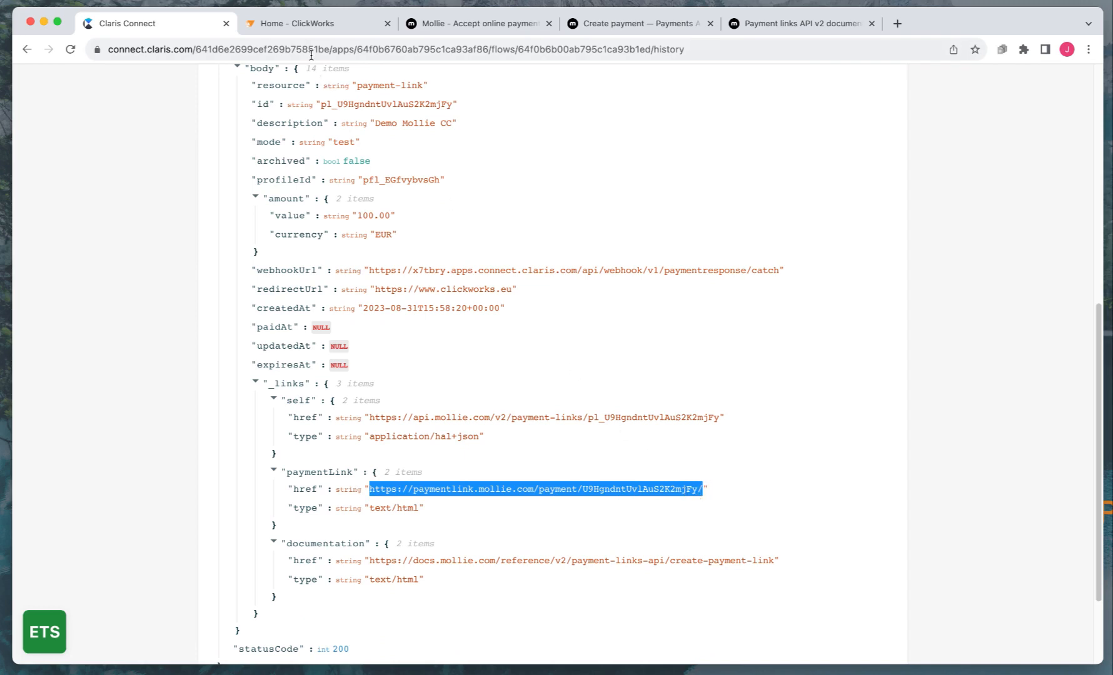
pyautogui.click(293, 25)
# Load the copied payment link in the ClickWorks browser tab
pyautogui.click(281, 49)
pyautogui.press('super+v')
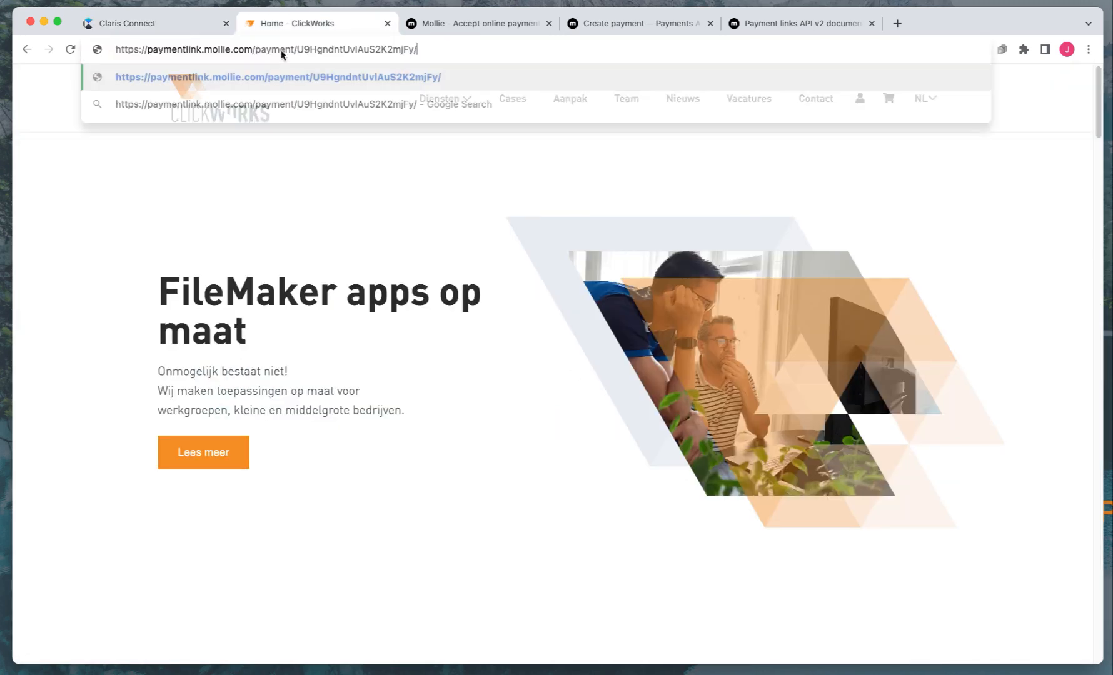
pyautogui.press('Return')
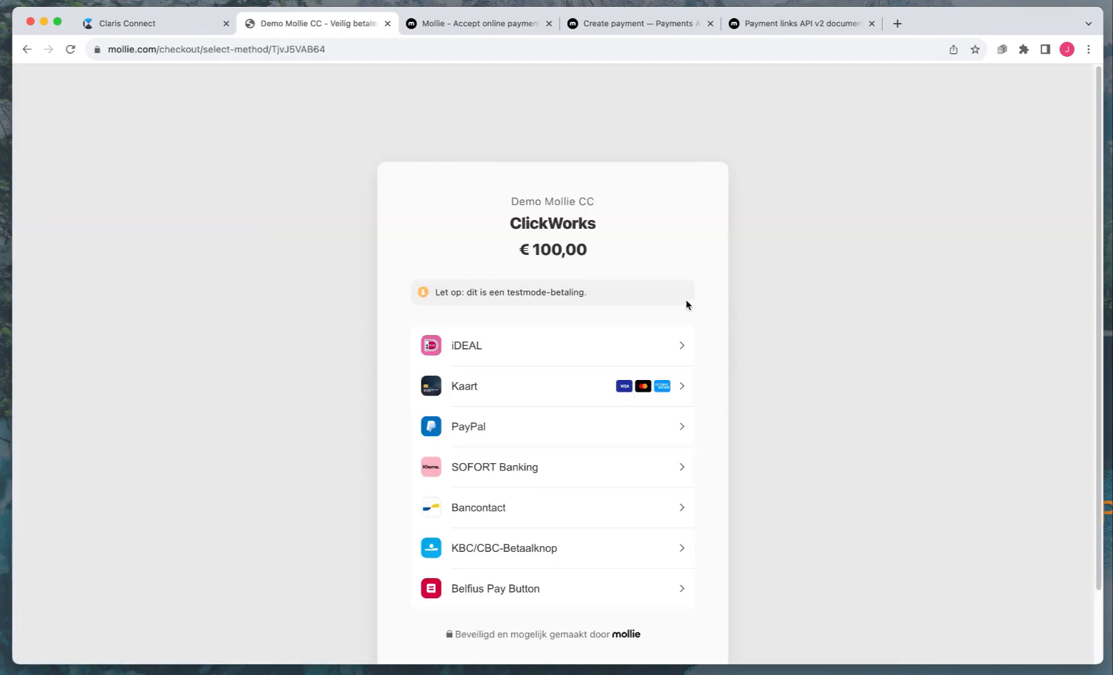
pyautogui.scroll(-3, 533, 405)
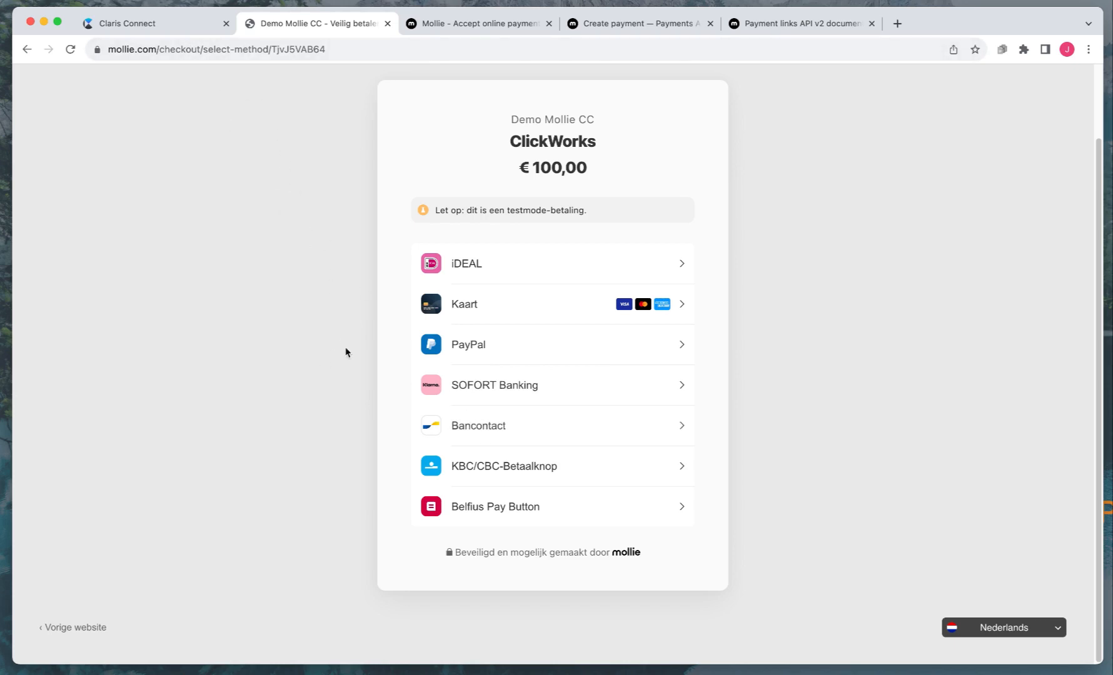
# Pay the €100,00 test payment with Bancontact, status Betaald, and return to Claris Connect
pyautogui.click(475, 432)
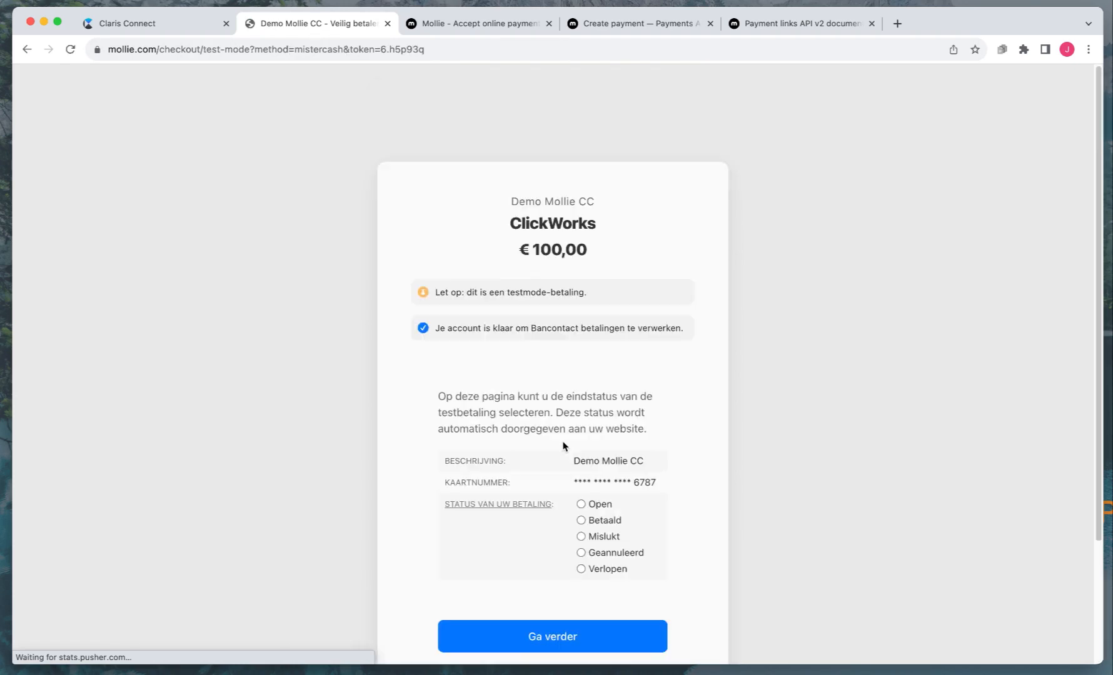
pyautogui.click(581, 521)
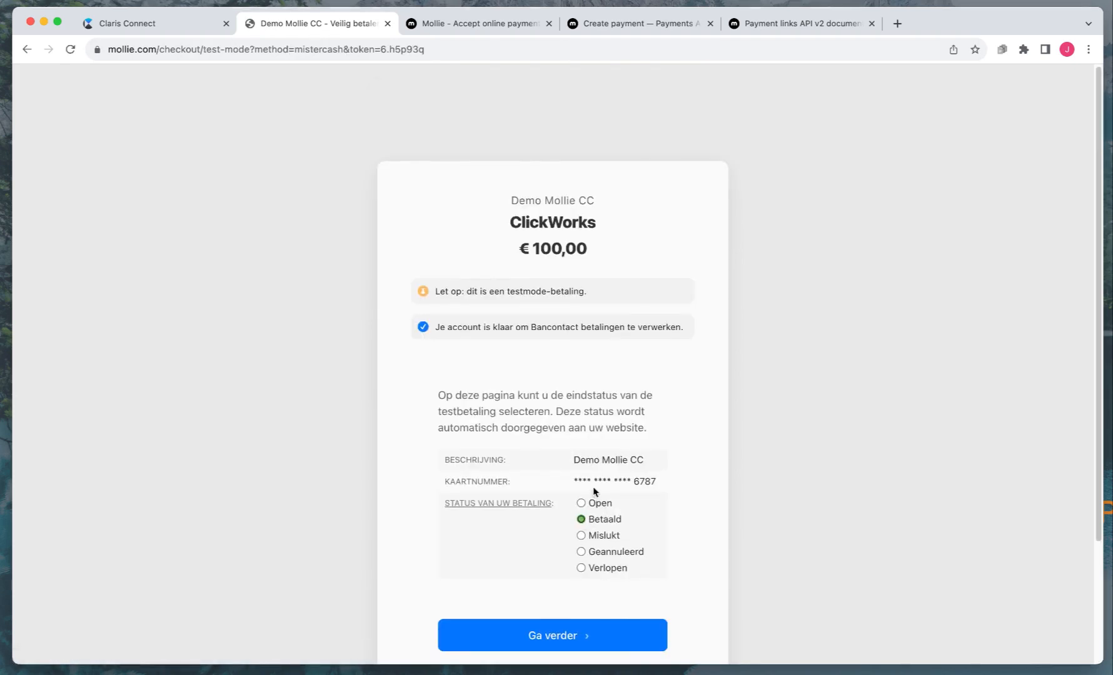
pyautogui.scroll(-3, 591, 492)
pyautogui.click(560, 544)
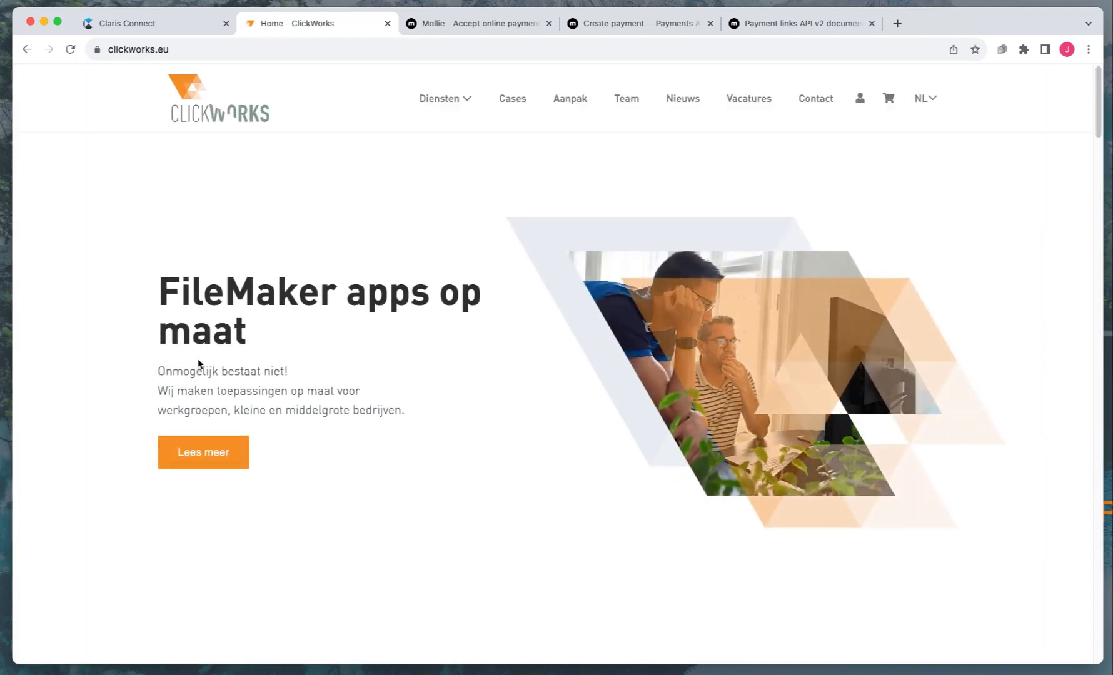
pyautogui.click(115, 27)
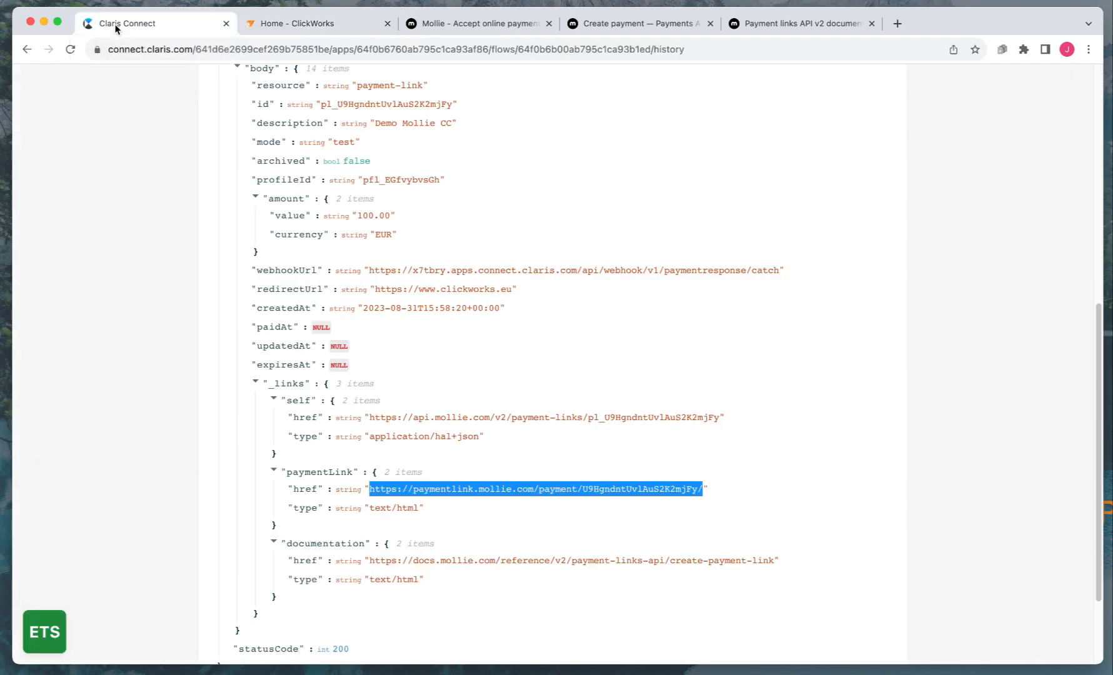
# Open the latest successful run in the Payment response flow's History
pyautogui.scroll(8, 140, 181)
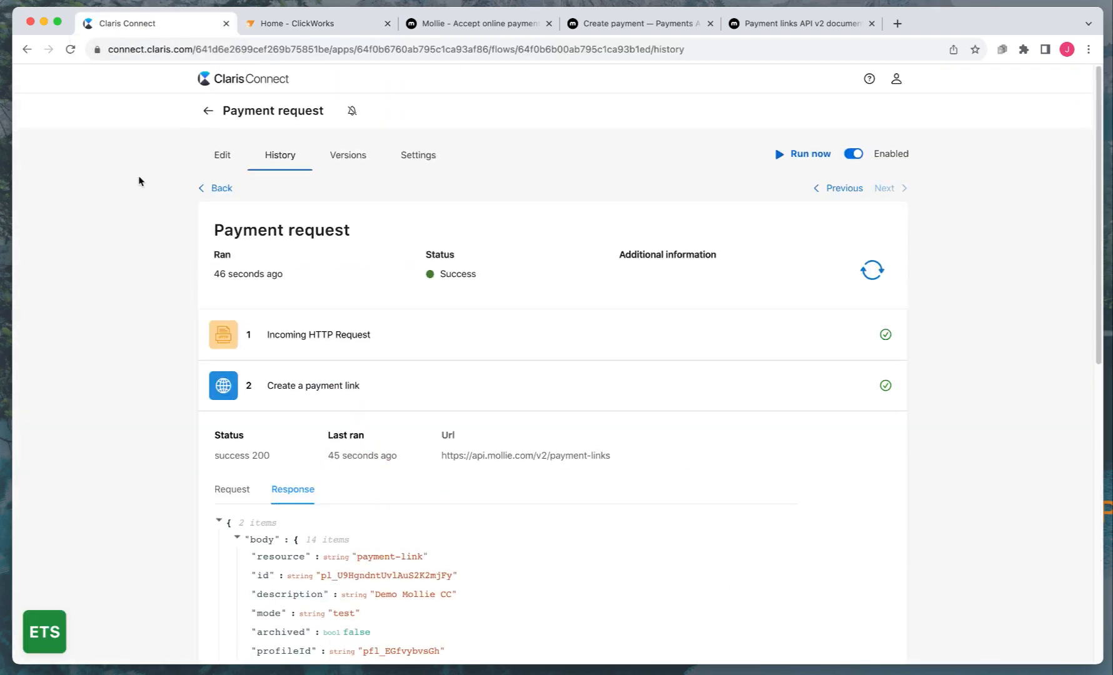
pyautogui.click(208, 111)
pyautogui.click(528, 329)
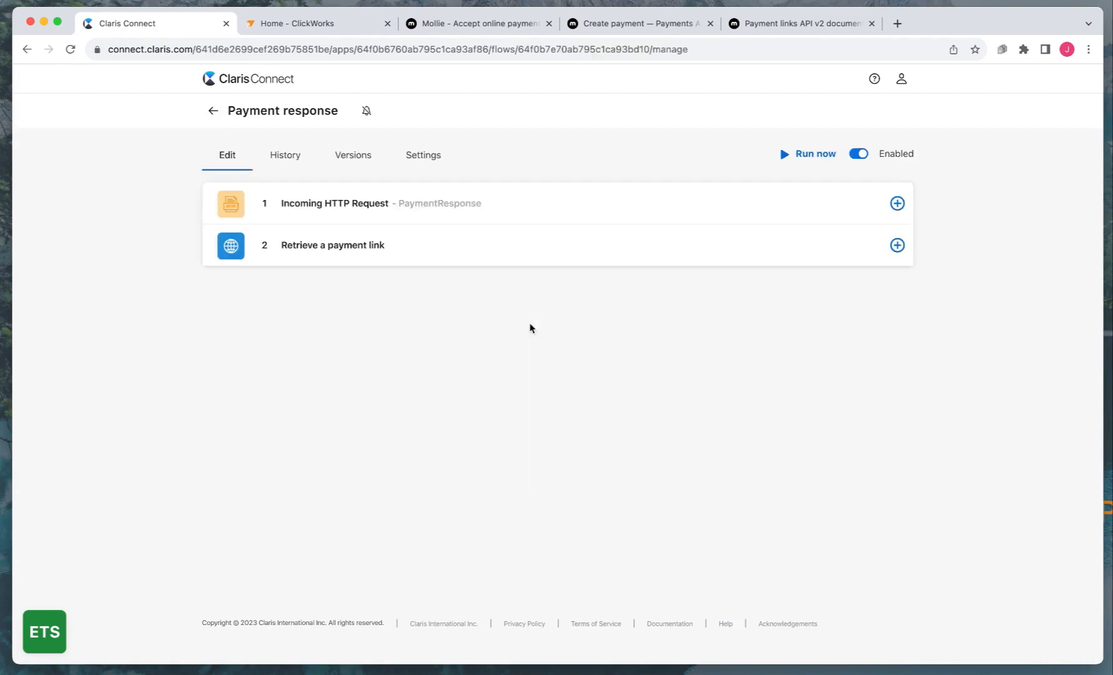
pyautogui.click(285, 155)
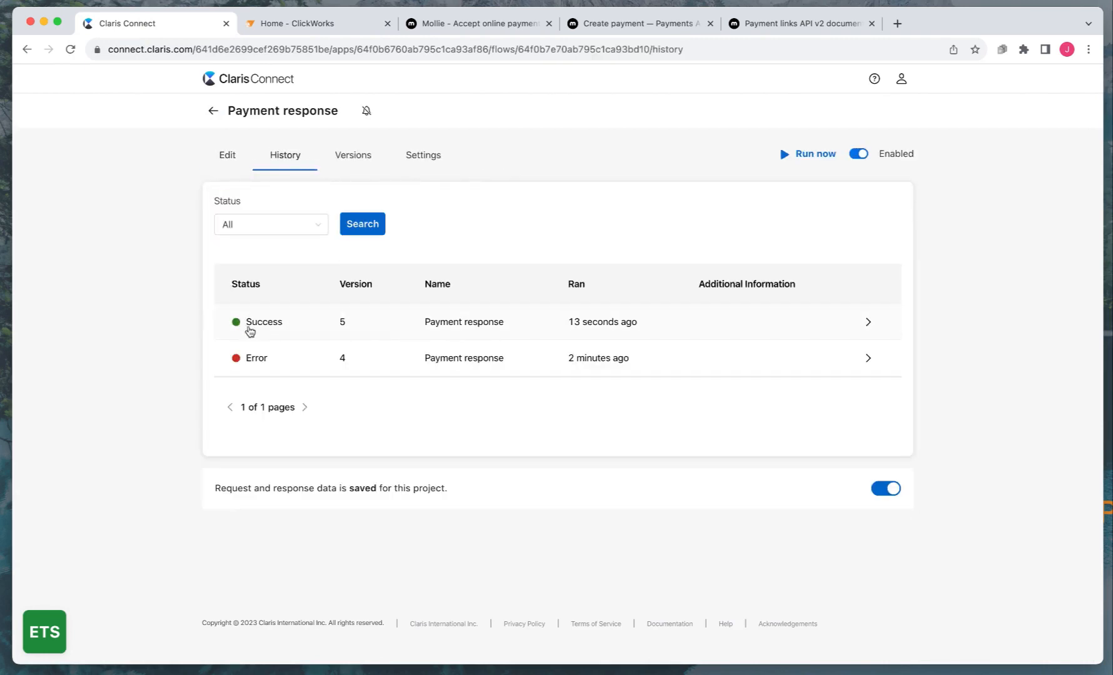
pyautogui.click(587, 328)
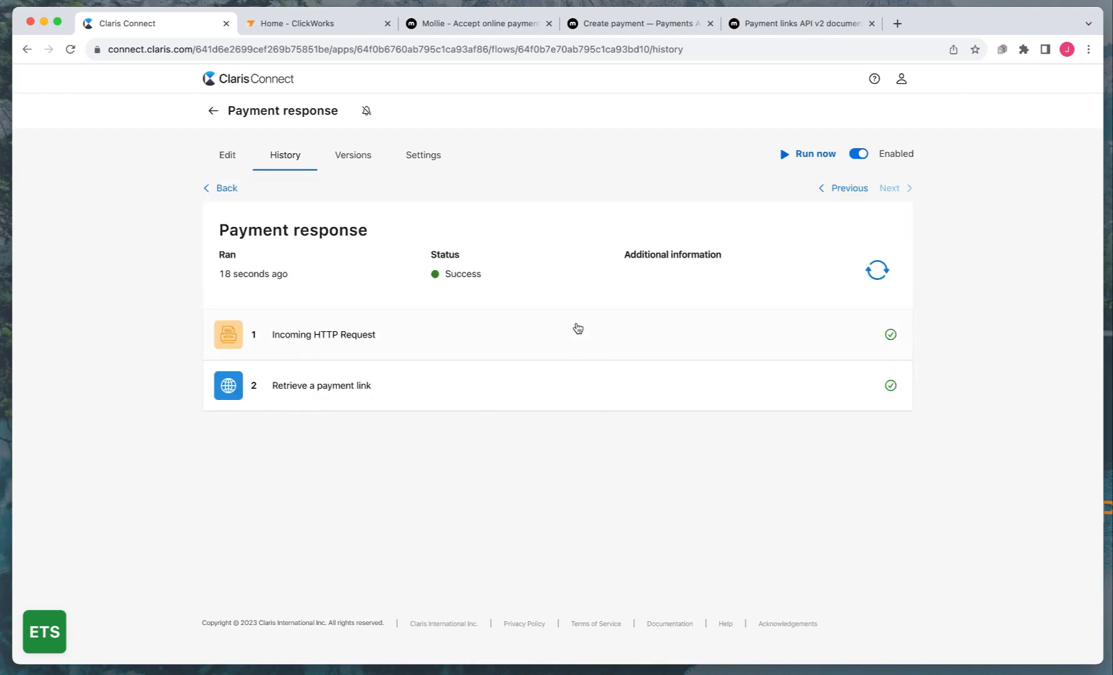
# Verify the Retrieve a payment link response shows a paidAt date, then go back to the flows list
pyautogui.click(318, 395)
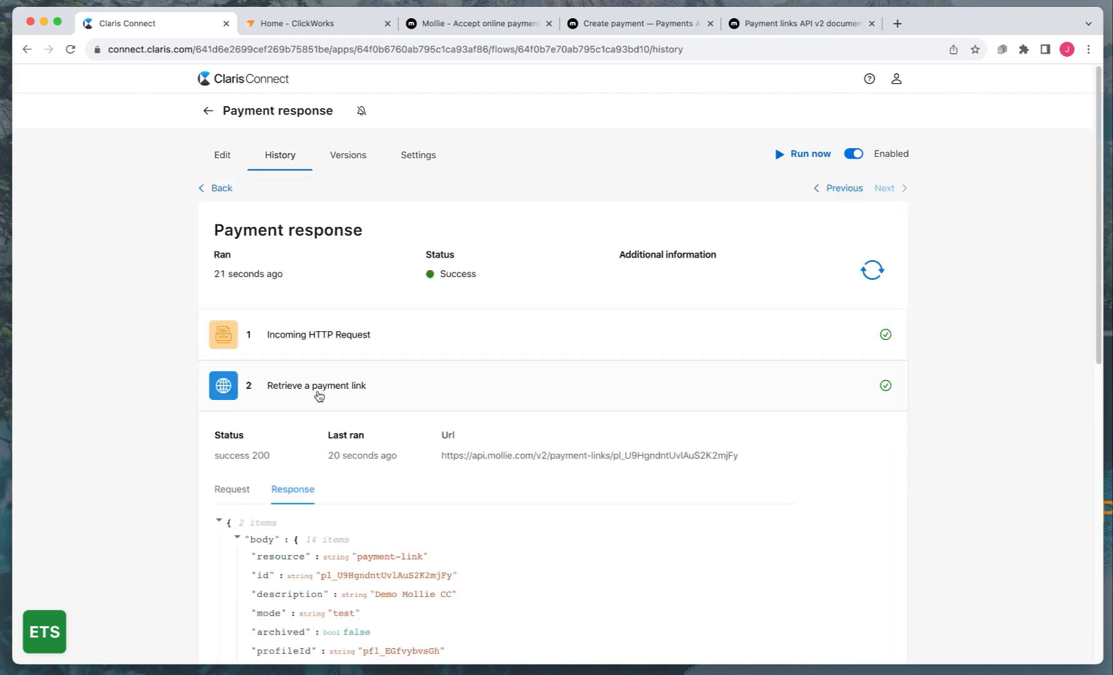
pyautogui.scroll(-5, 319, 395)
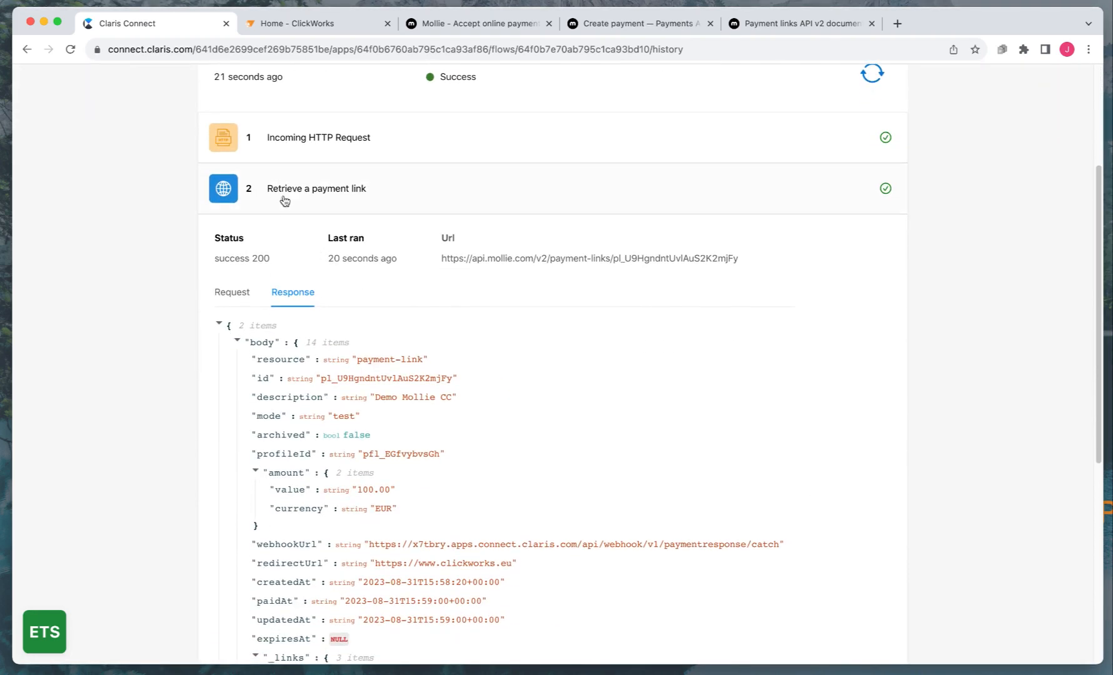
pyautogui.scroll(-1, 371, 335)
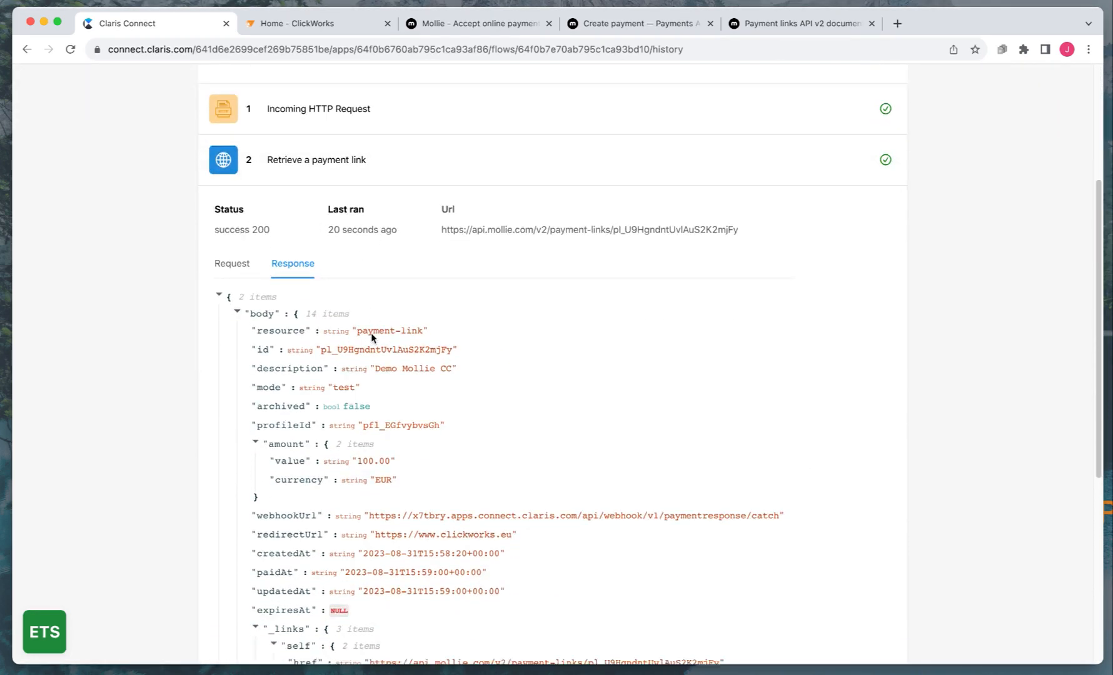
pyautogui.scroll(-2, 371, 336)
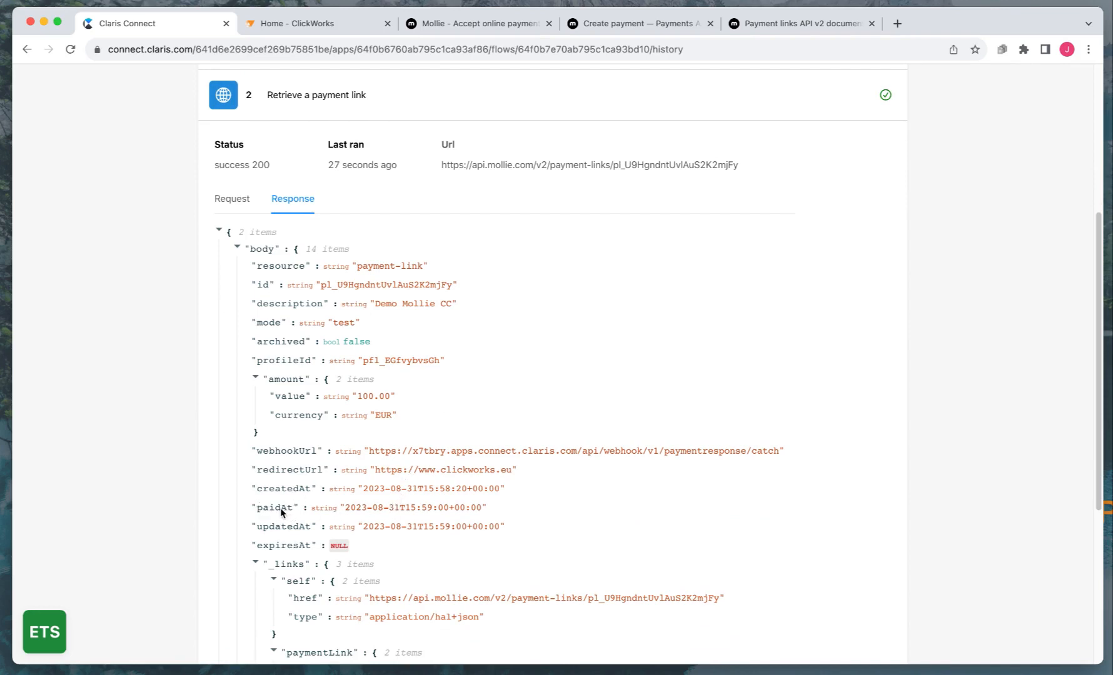
pyautogui.click(454, 508)
pyautogui.moveTo(461, 512); pyautogui.dragTo(332, 509)
pyautogui.click(332, 513)
pyautogui.scroll(-1, 332, 517)
pyautogui.scroll(-1, 333, 519)
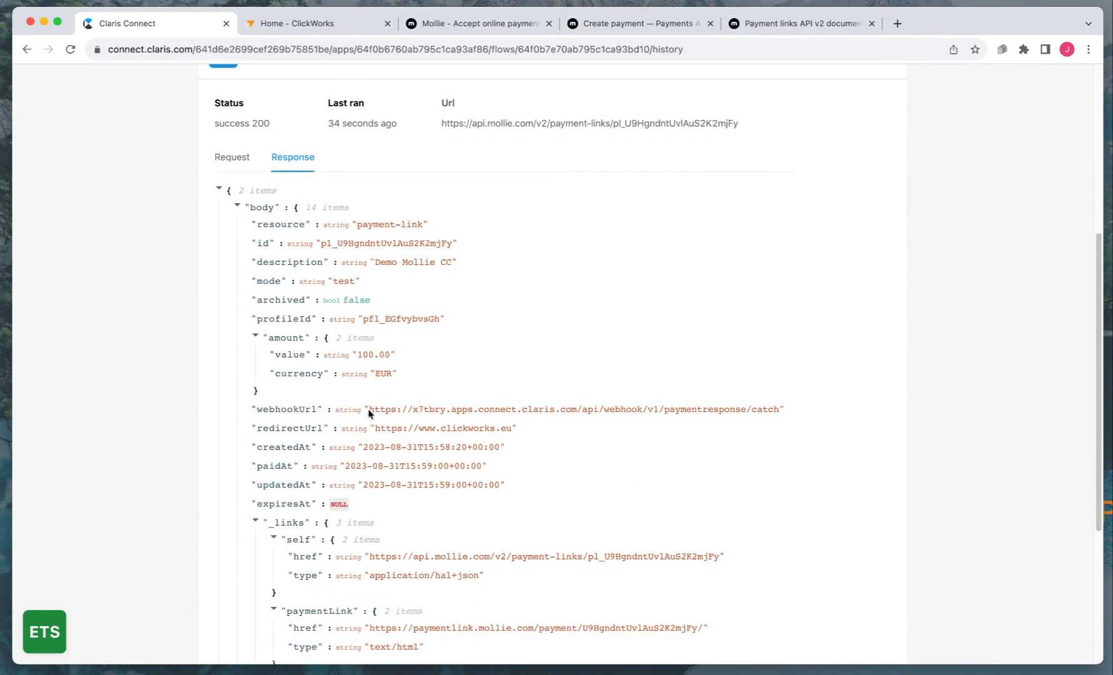
pyautogui.scroll(5, 373, 362)
pyautogui.click(299, 376)
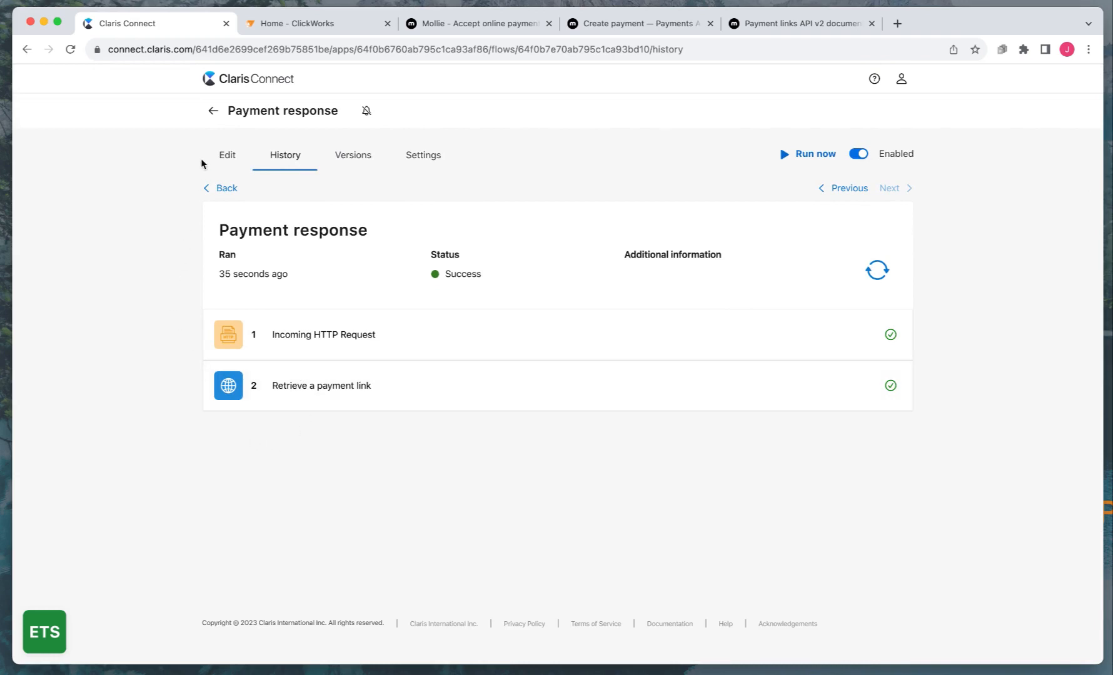
pyautogui.click(213, 110)
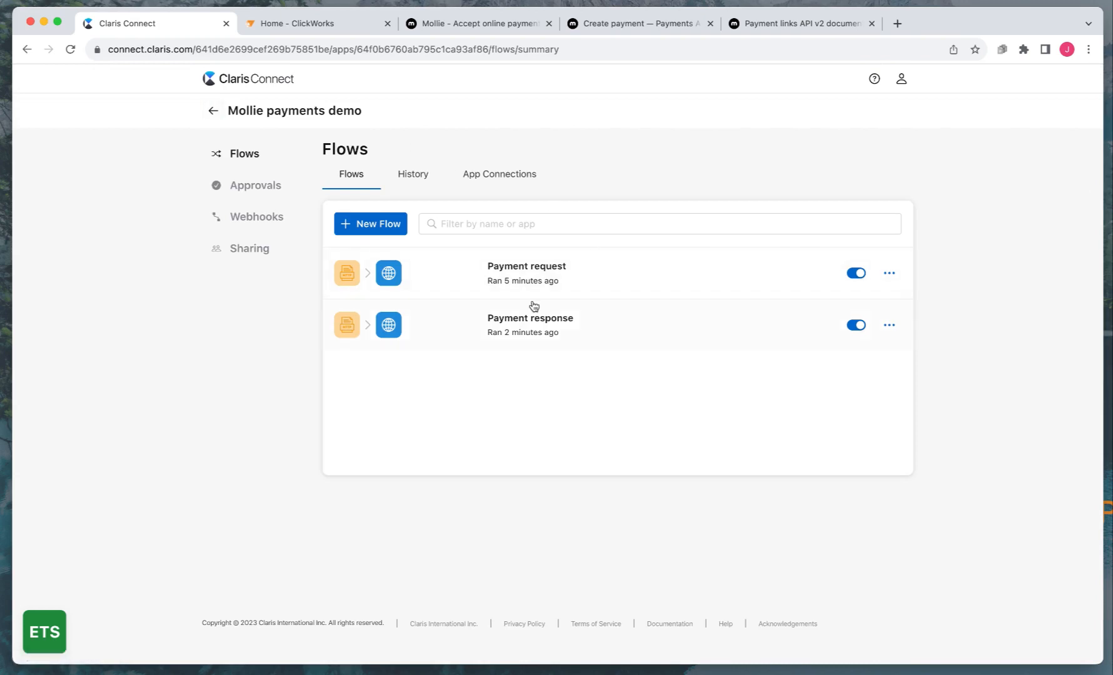